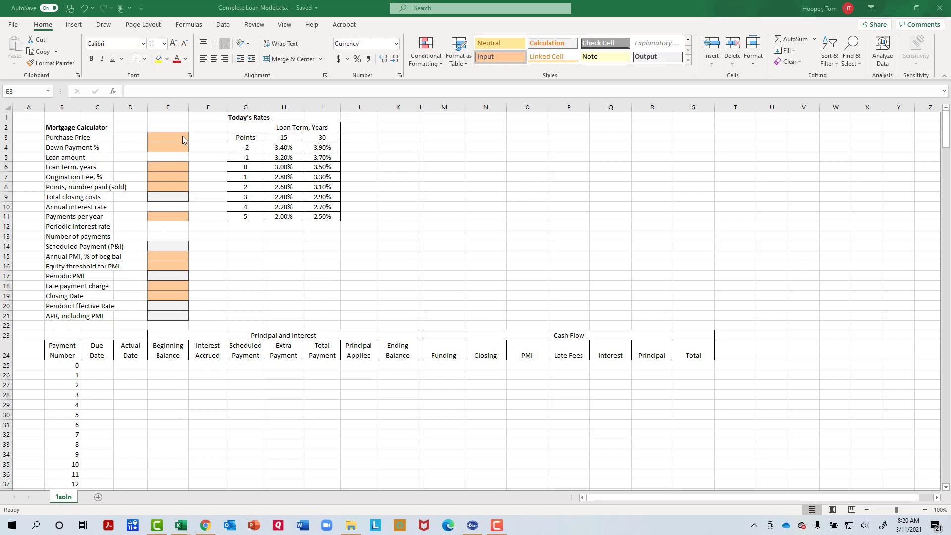
- Enter a purchase price of $100,000 and a down payment of 5% in the mortgage calculator
left_click(182, 136)
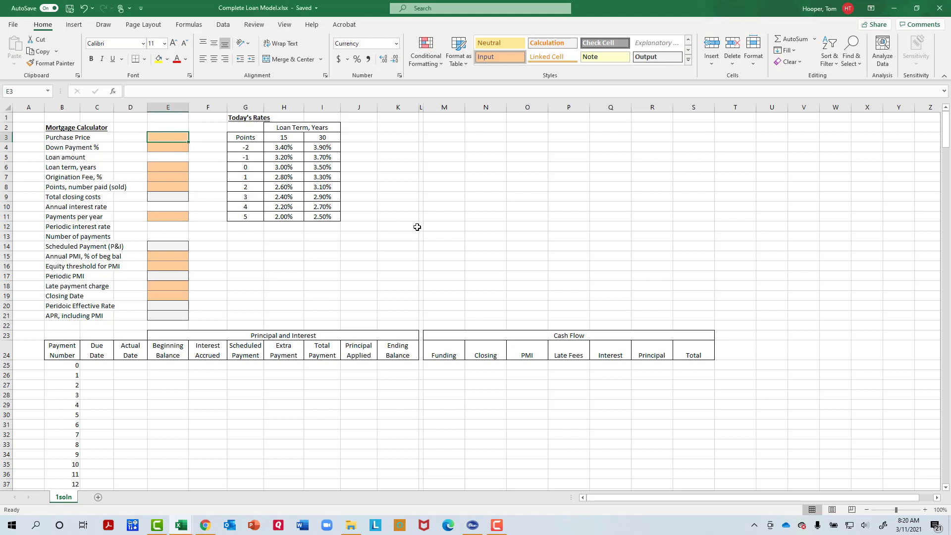
type("$100")
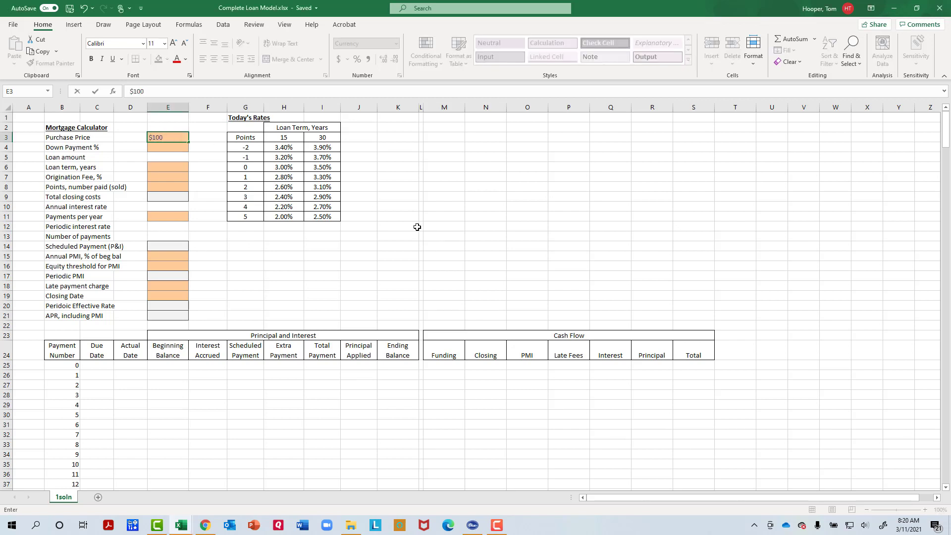
type(",0")
key("Return")
type("5")
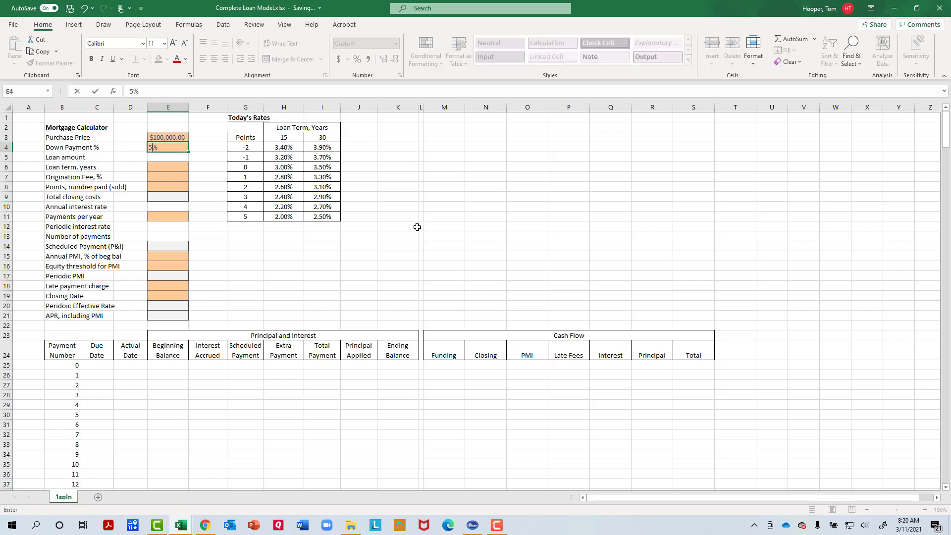
key("Return")
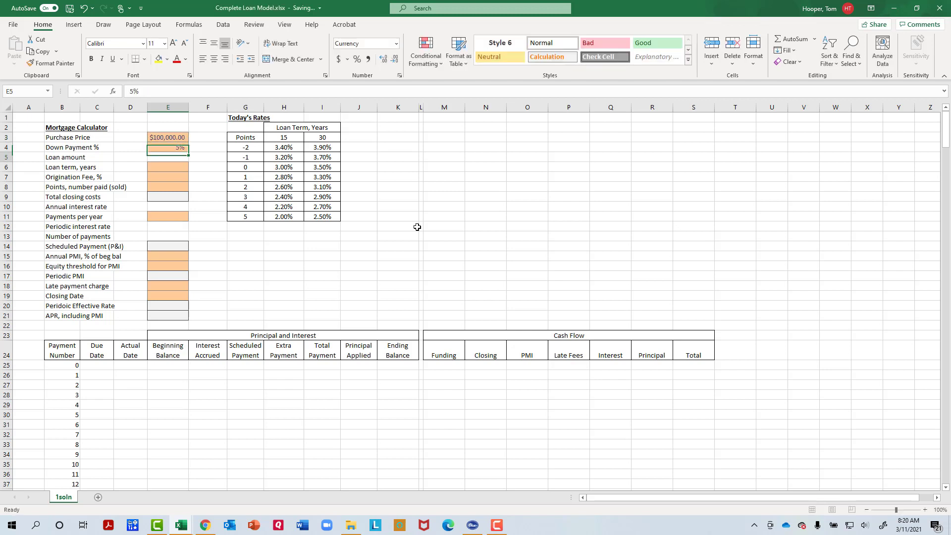
- Calculate the loan amount in E5 as the purchase price times one minus the down payment percentage, =E3*(1-E4)
type("=")
key("Up")
key("Up")
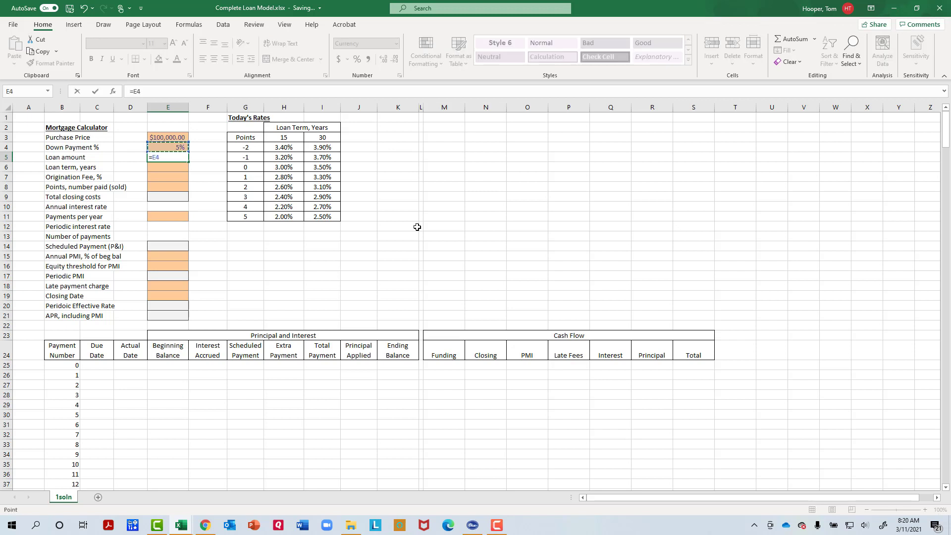
type("*(1-")
key("Up")
key("Return")
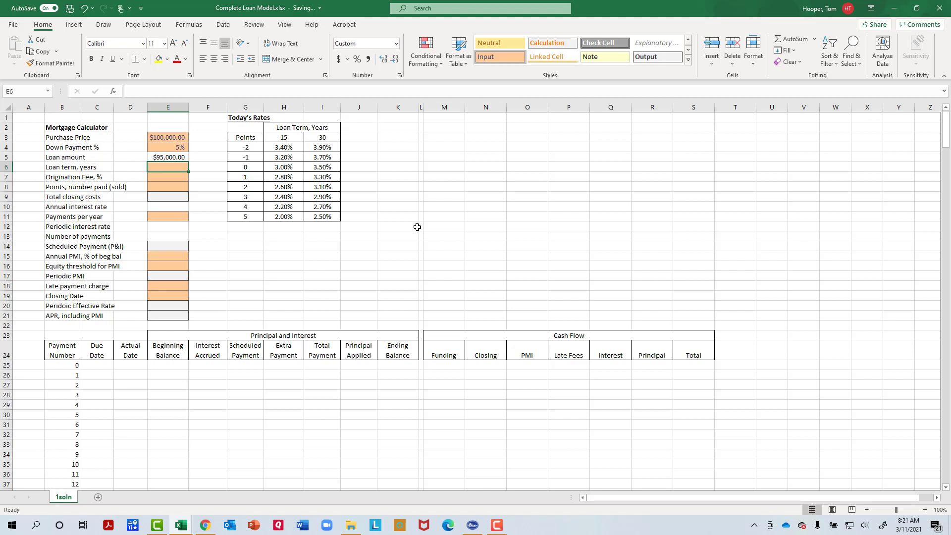
- Fill in the loan inputs with a 15-year term, a 1% origination fee and 2 points paid
type("15")
key("Return")
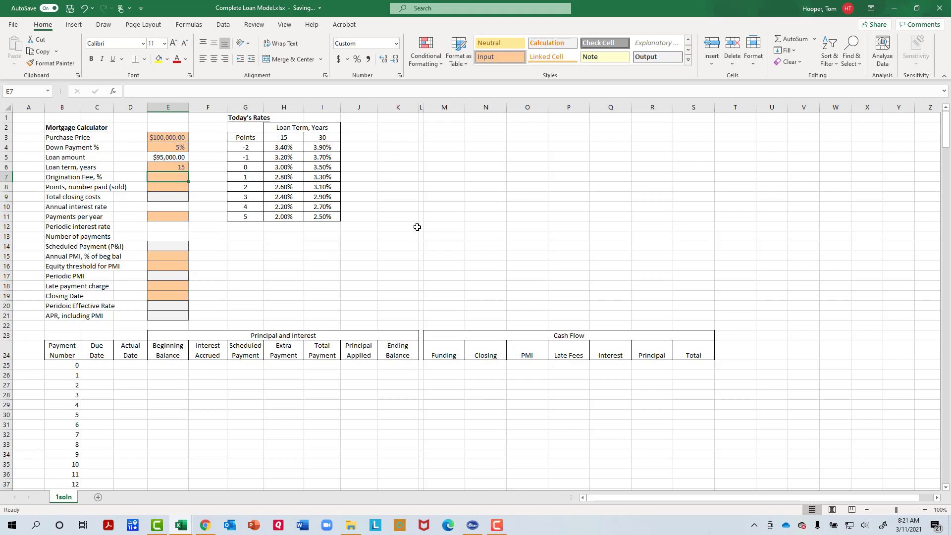
type("1")
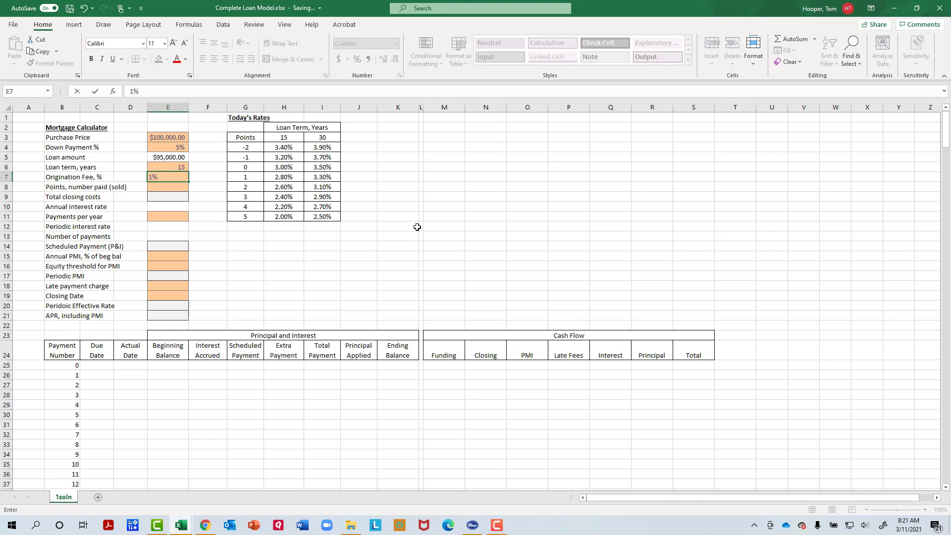
key("Return")
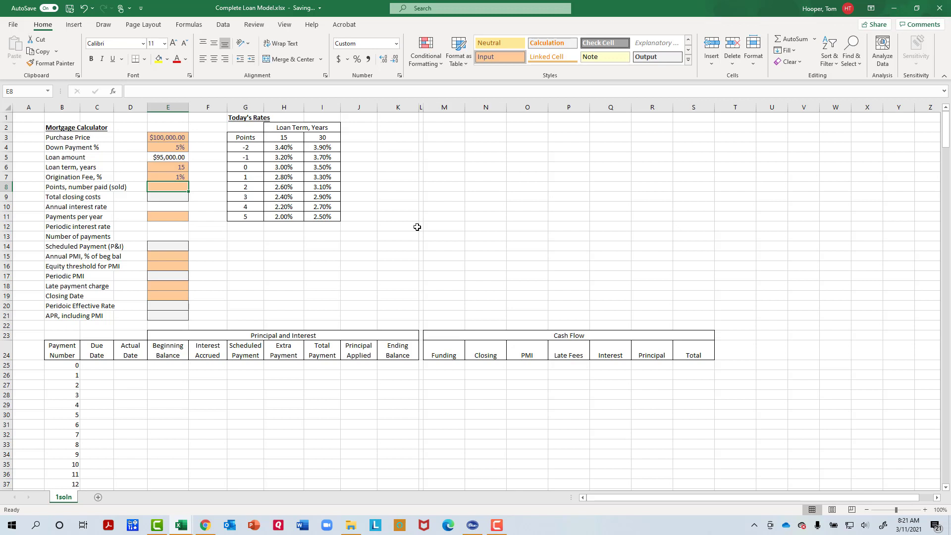
type("2")
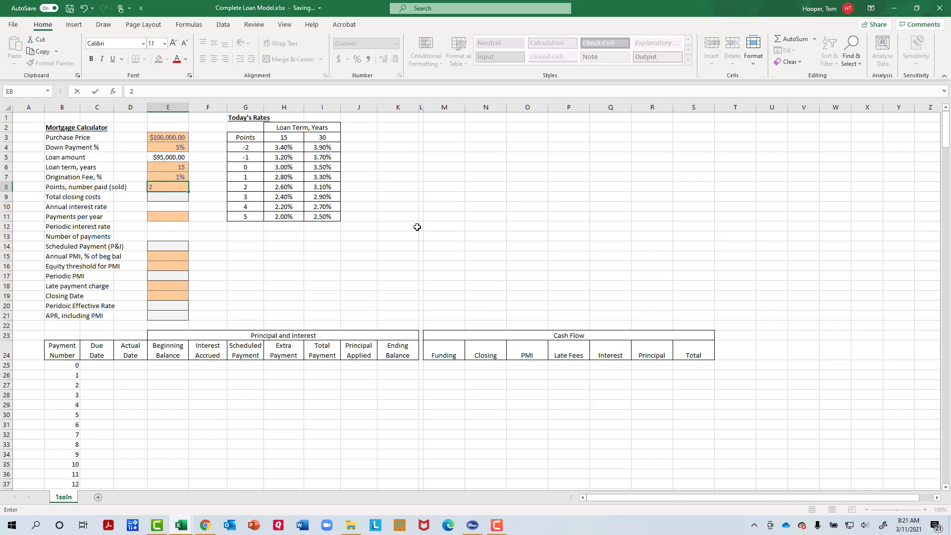
key("ctrl+Return")
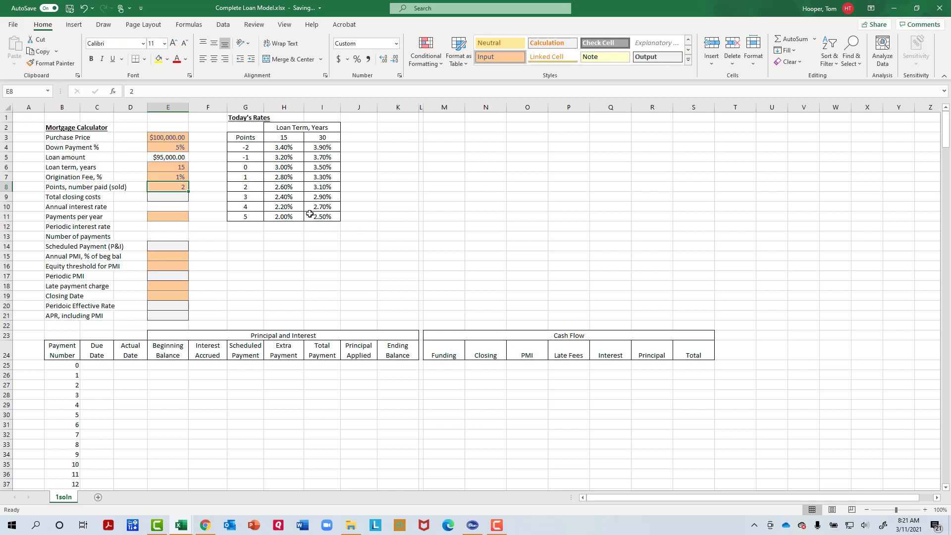
- Calculate total closing costs in E9 from the loan amount, origination fee and points with =E5*(E7+E8/100)
left_click(174, 198)
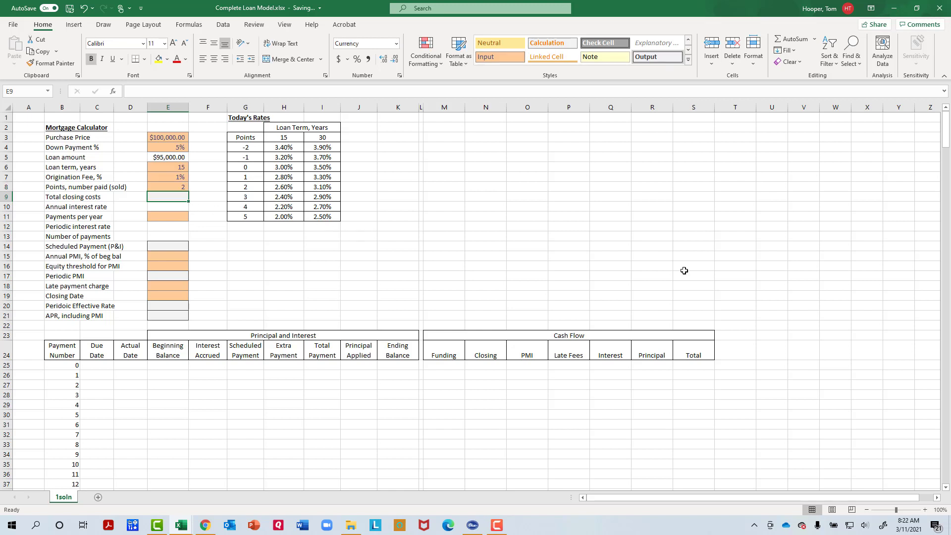
type("=")
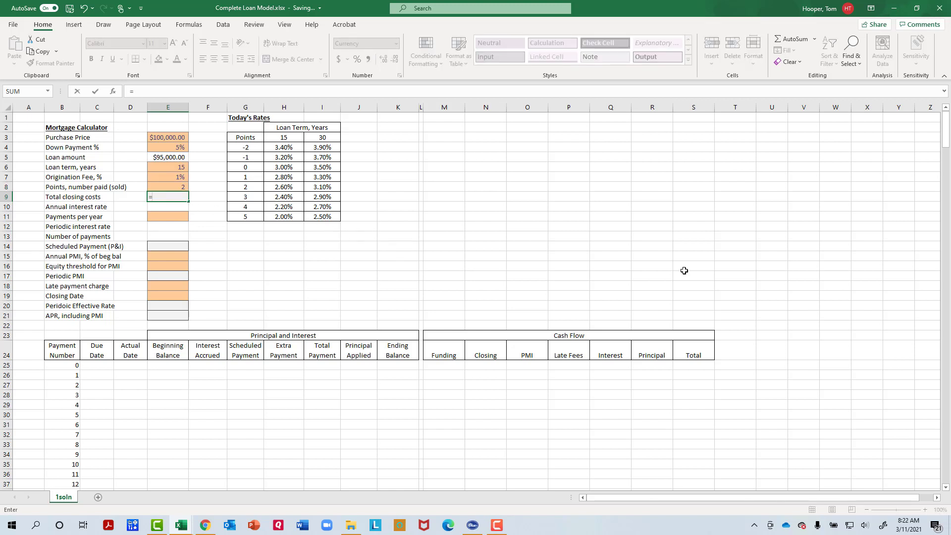
key("Up")
key("Up")
key("Up")
key("Up")
type("*(")
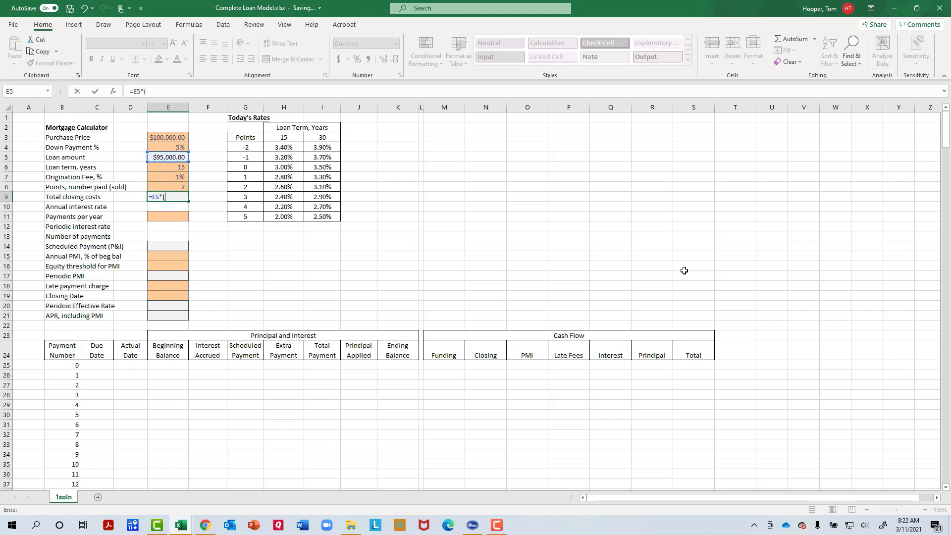
key("Up")
key("Up")
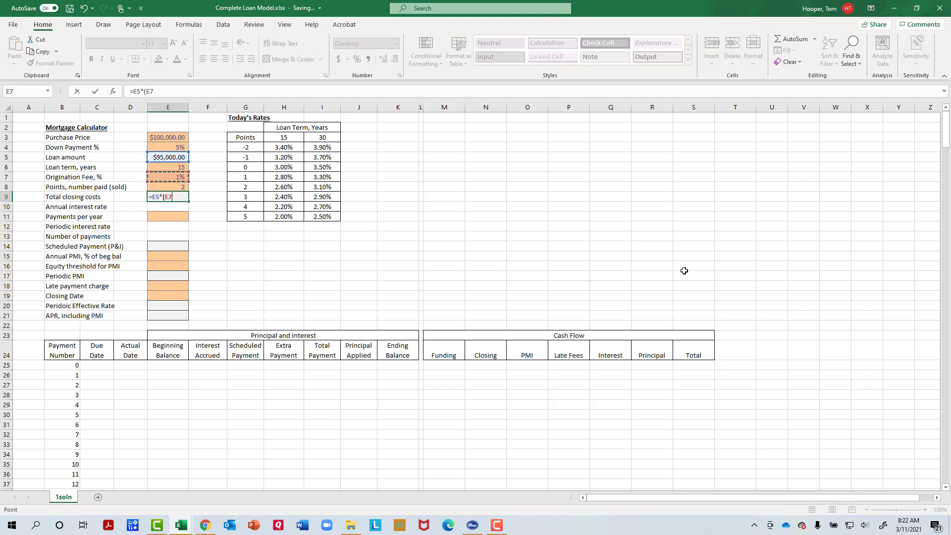
type("+")
key("Up")
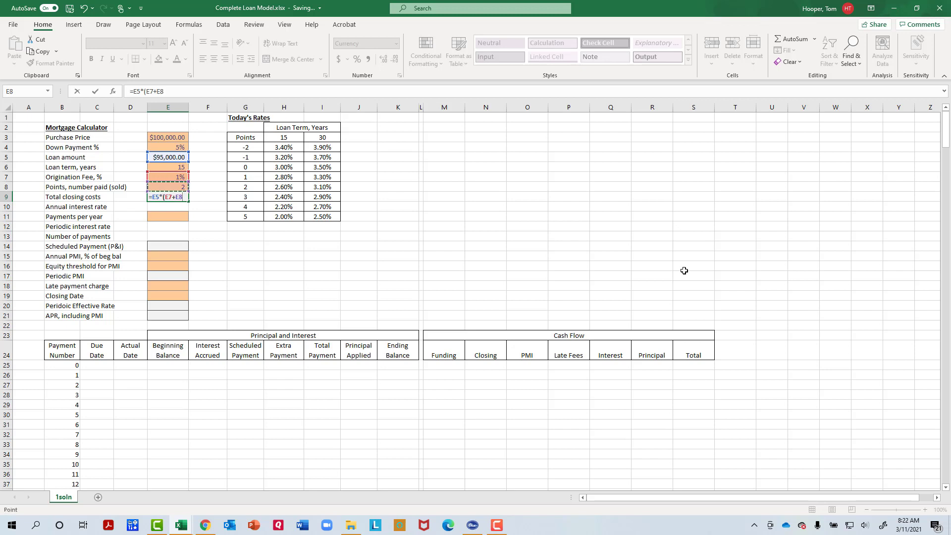
type("/100")
key("ctrl+Return")
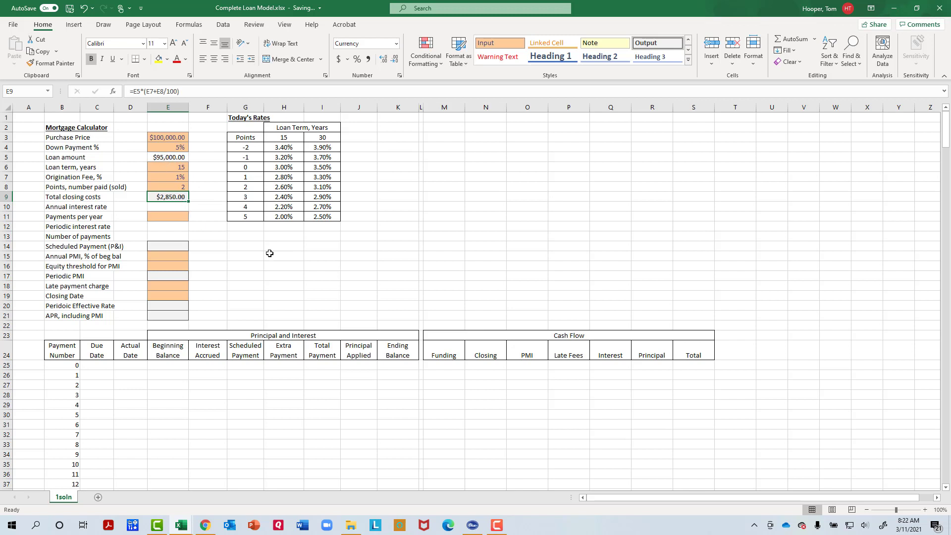
- Look up the annual interest rate in E10 from the rates table with =INDEX(H4:I11,5,1)
key("Return")
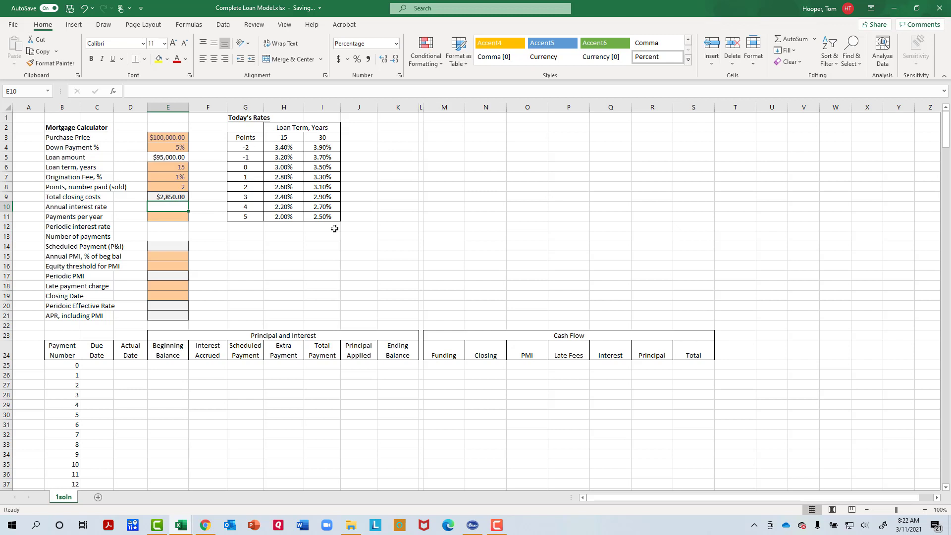
type("=index(")
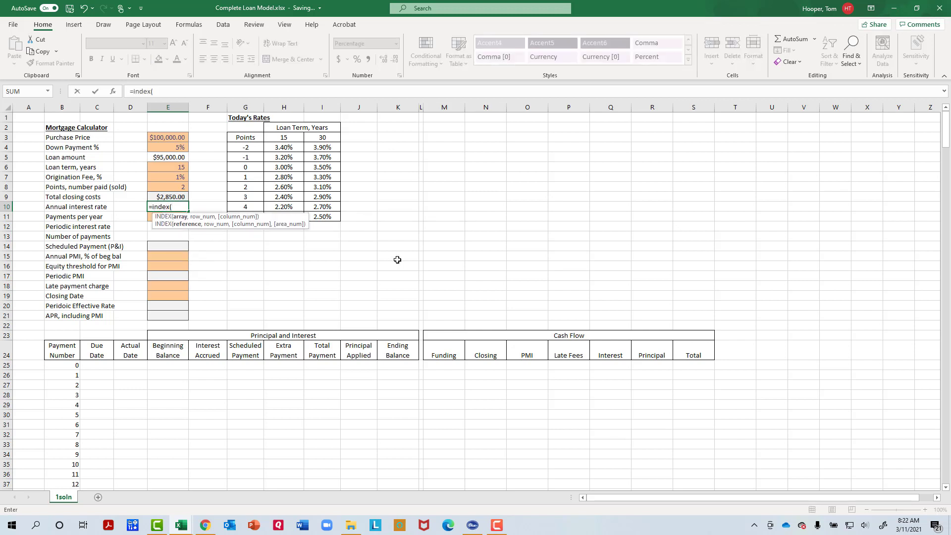
left_click_drag(273, 147, 326, 215)
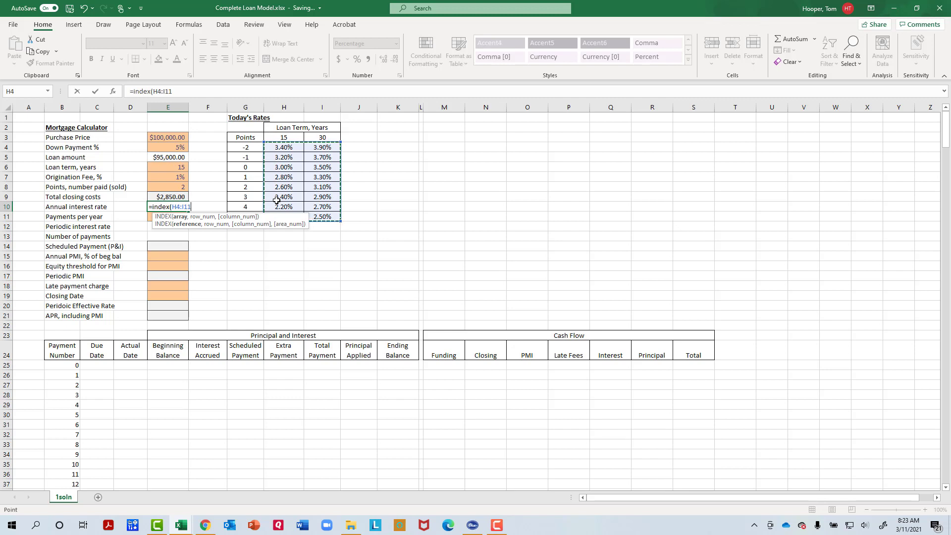
type(",5")
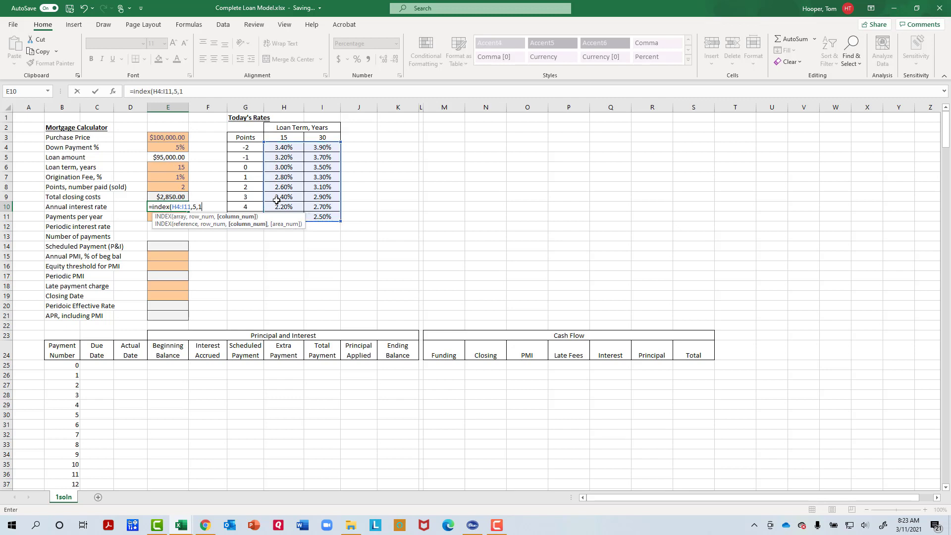
type(",1")
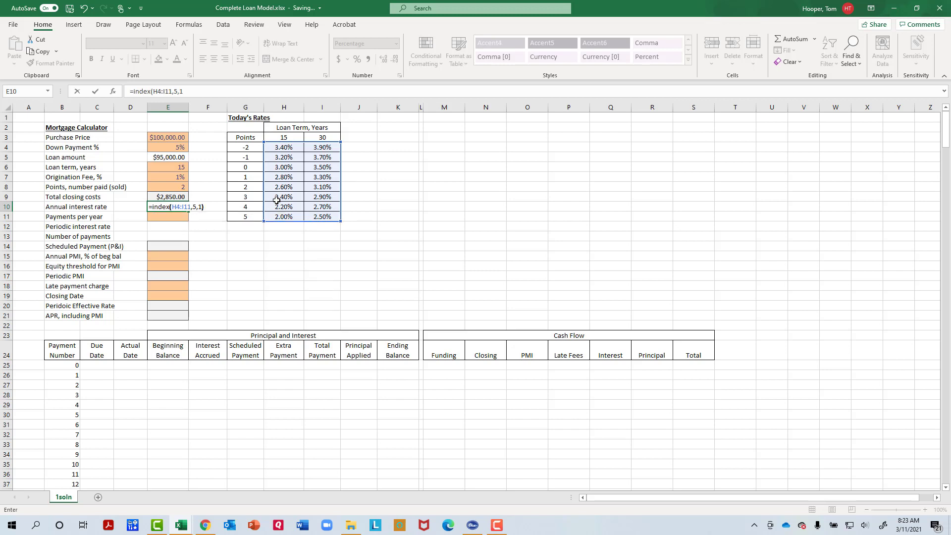
key("ctrl+Return")
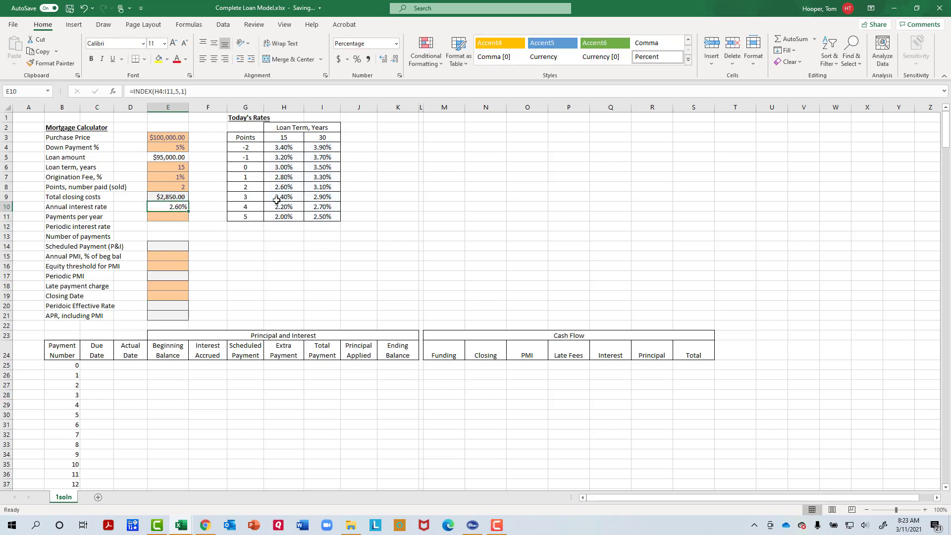
- Replace the fixed row number in the annual interest rate formula with an exact match on points, MATCH(E8,G4:G11,0)
key("F2")
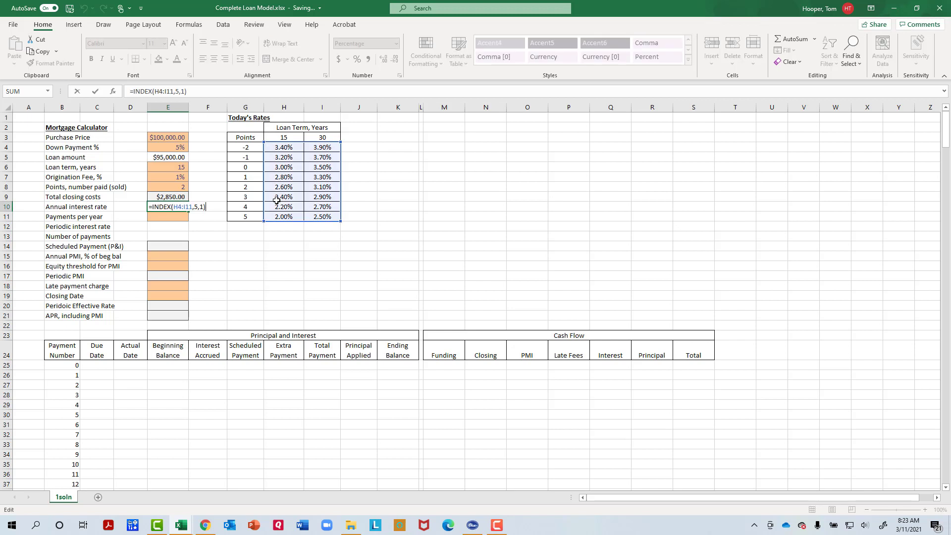
left_click(196, 207)
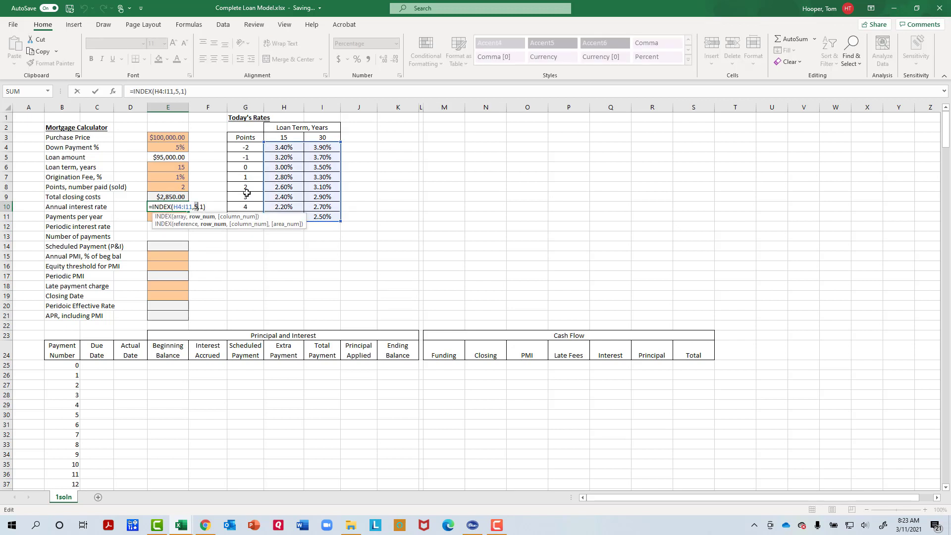
key("BackSpace")
type("match(")
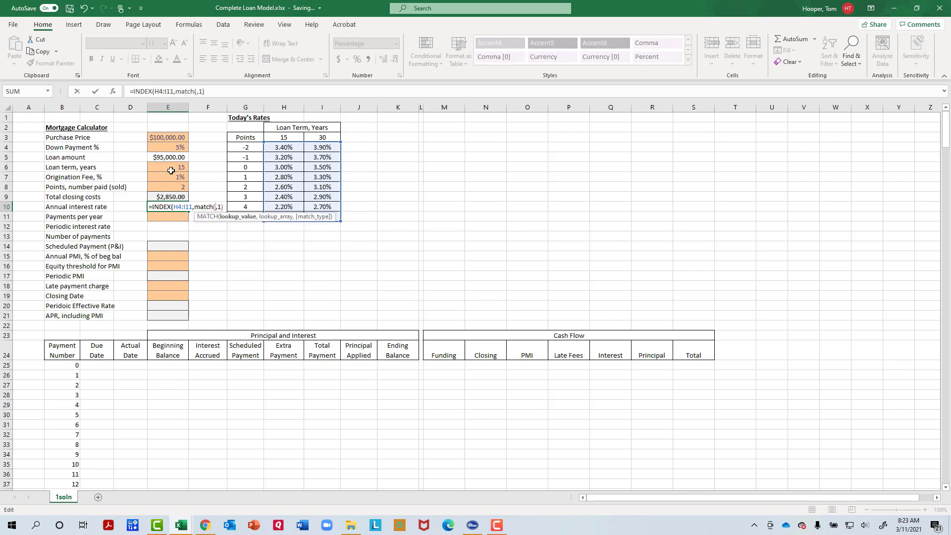
left_click(166, 185)
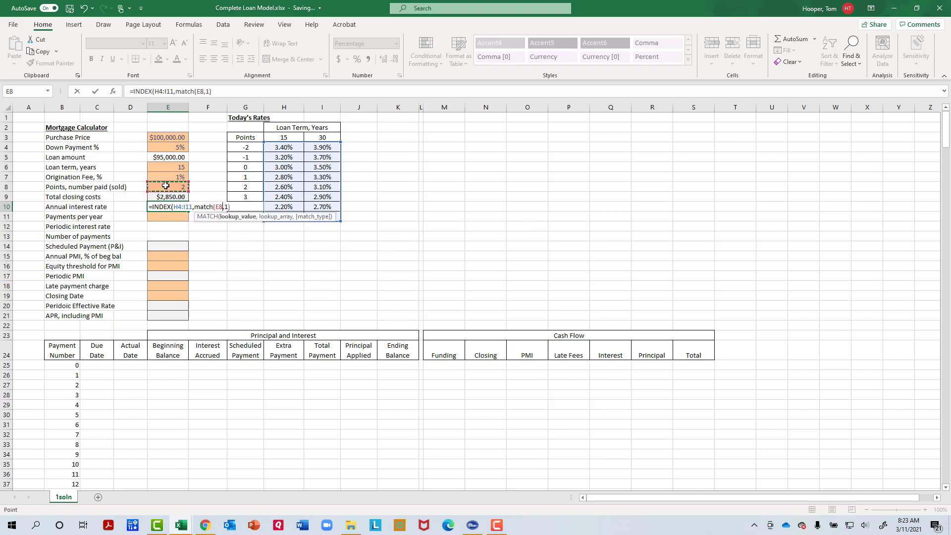
type(",")
left_click(253, 148)
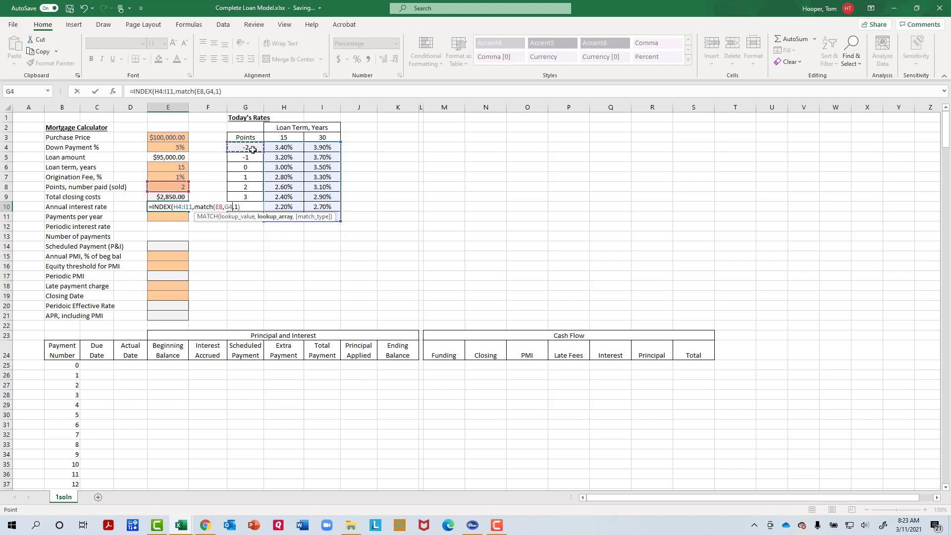
left_click_drag(252, 148, 255, 212)
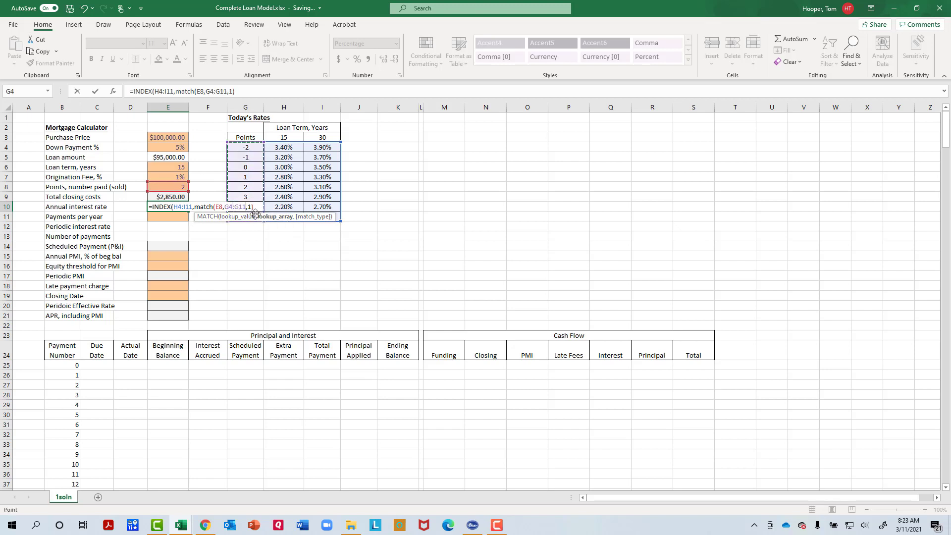
type(",0")
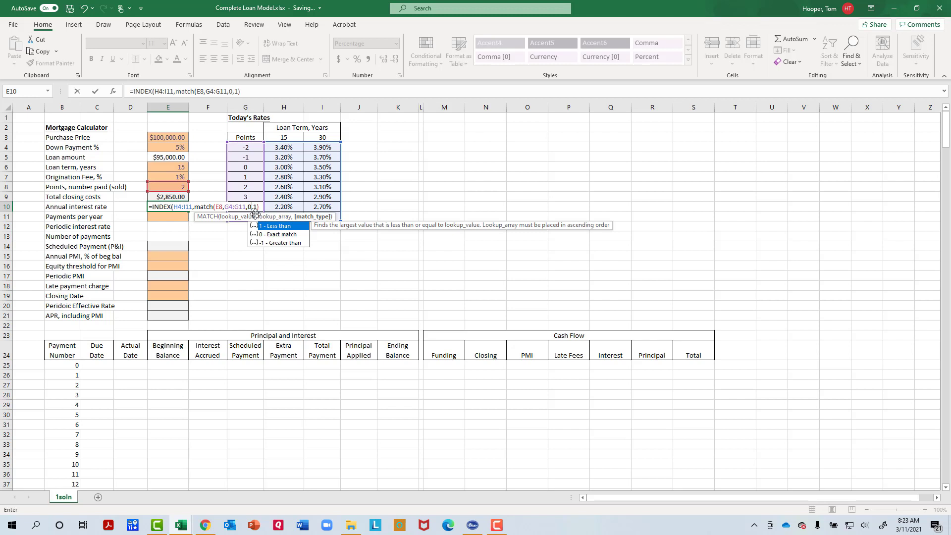
type(")")
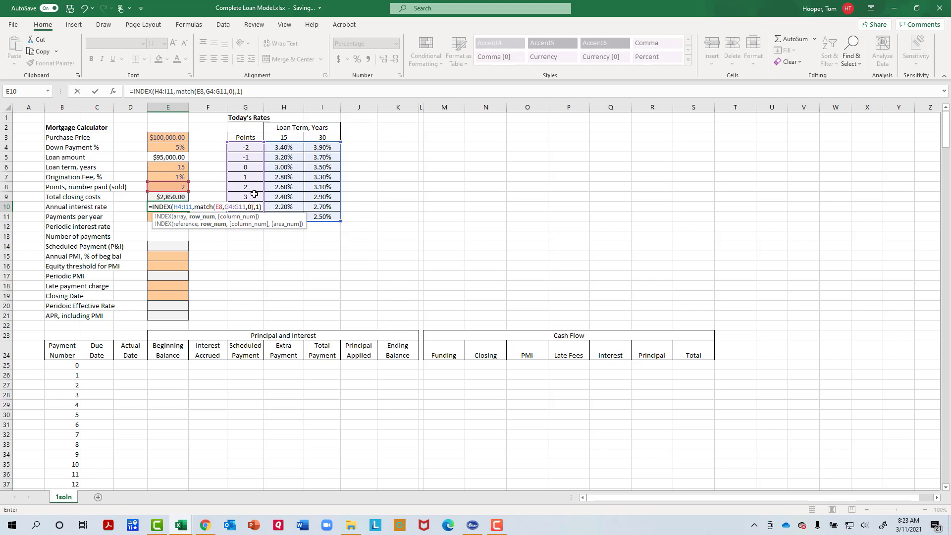
- Replace the fixed column number in the annual interest rate formula with an exact match on loan term, MATCH(E6,H3:I3,0)
key("F2")
left_click(259, 207)
type("match(")
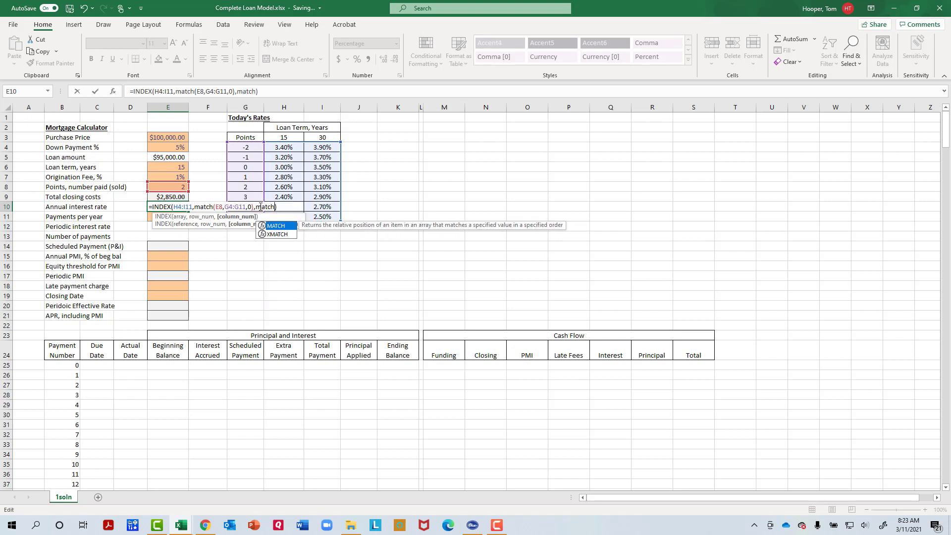
left_click(170, 168)
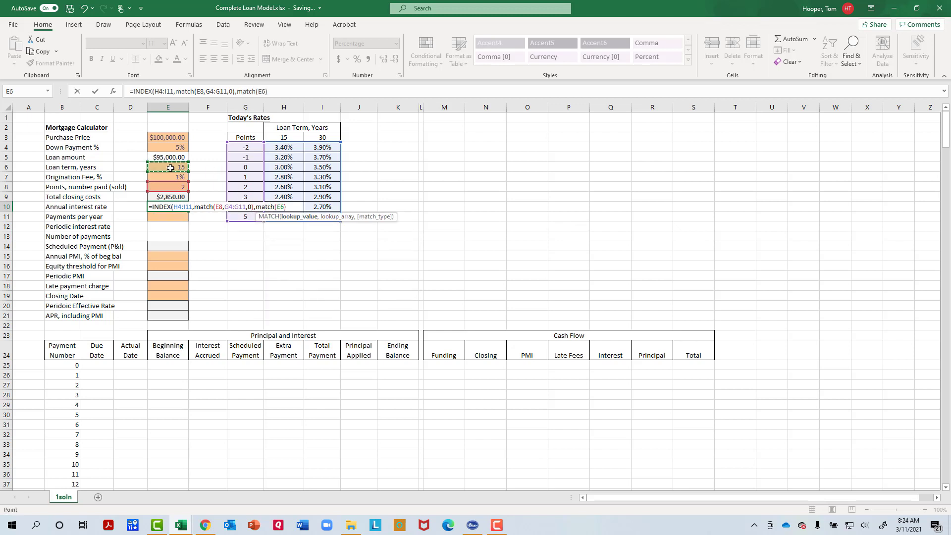
type(",")
left_click_drag(283, 137, 314, 137)
type(",0)")
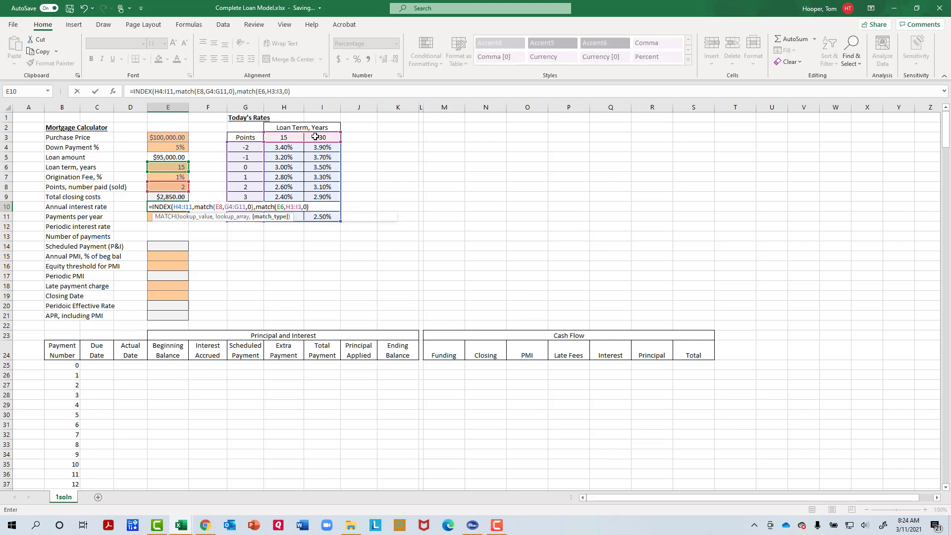
key("Return")
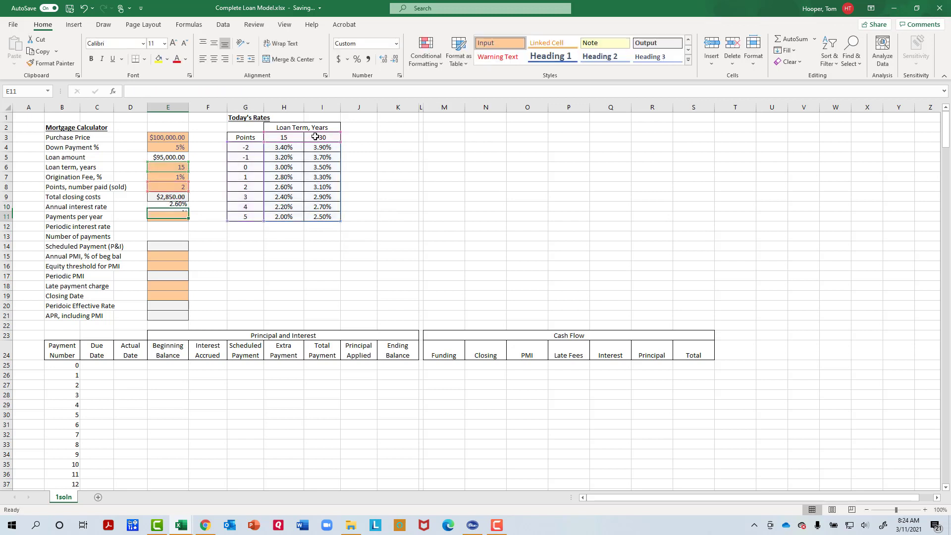
- Set the payments per year in E11 to 12
key("Up")
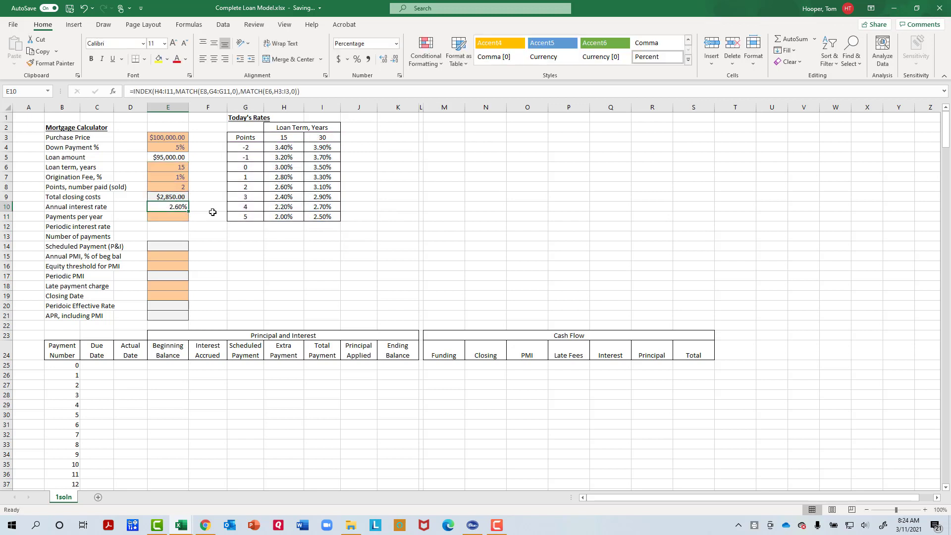
key("Down")
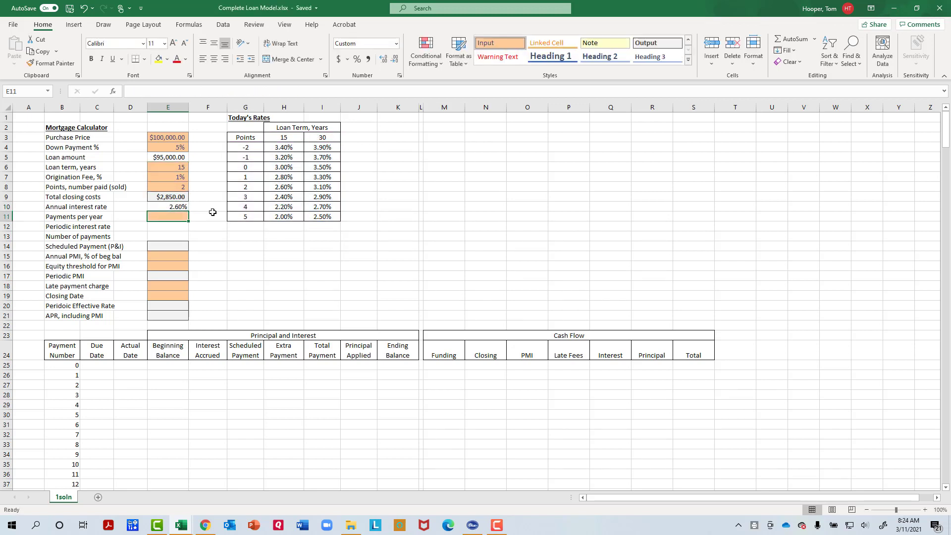
type("12")
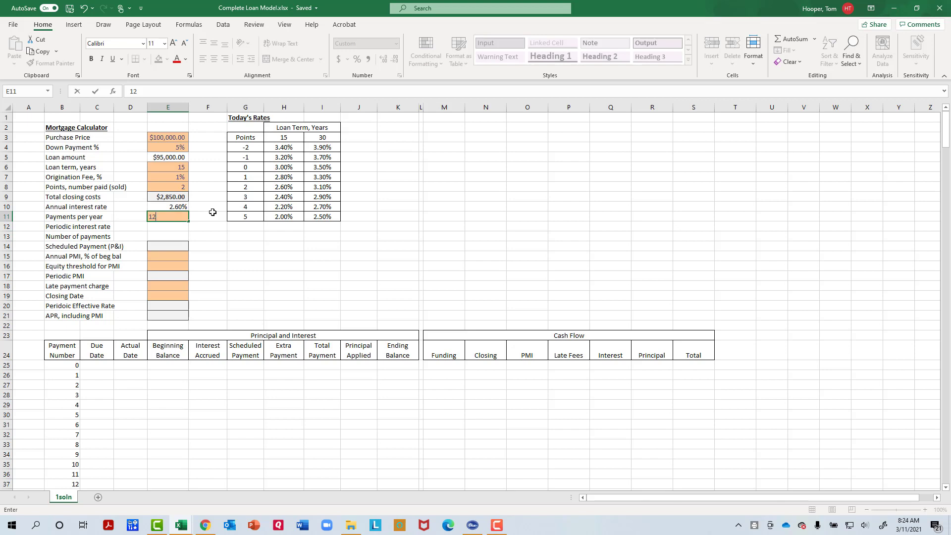
key("Return")
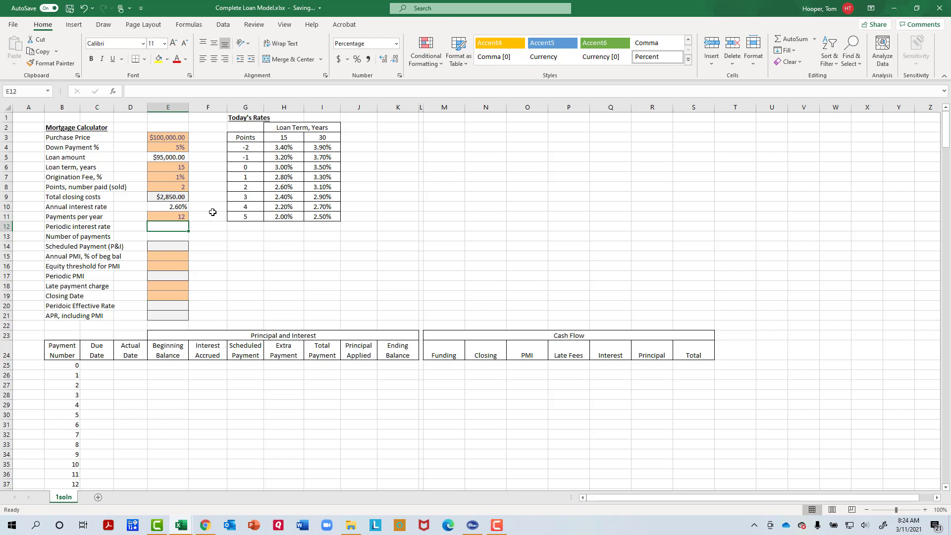
- Calculate the periodic interest rate in E12 by dividing the annual rate by payments per year with =E10/E11
type("=")
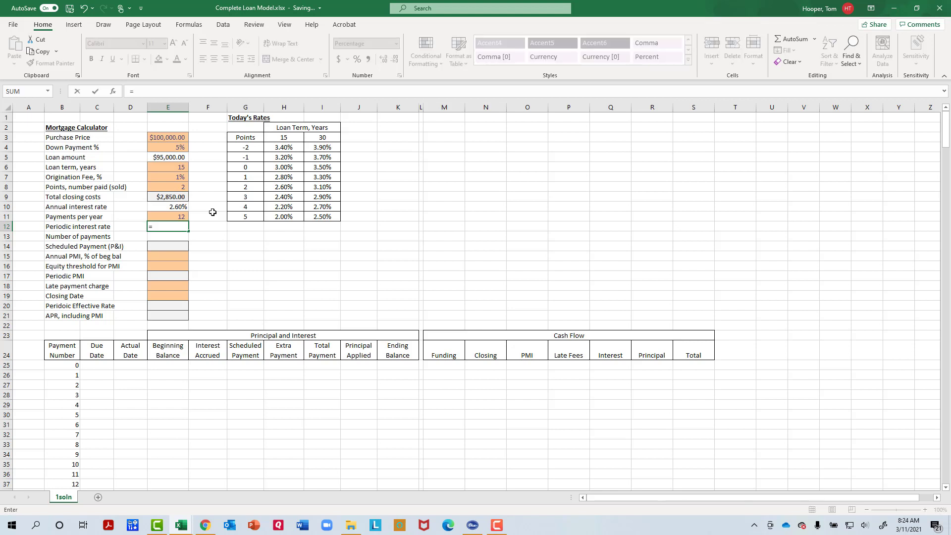
key("Up")
key("Up")
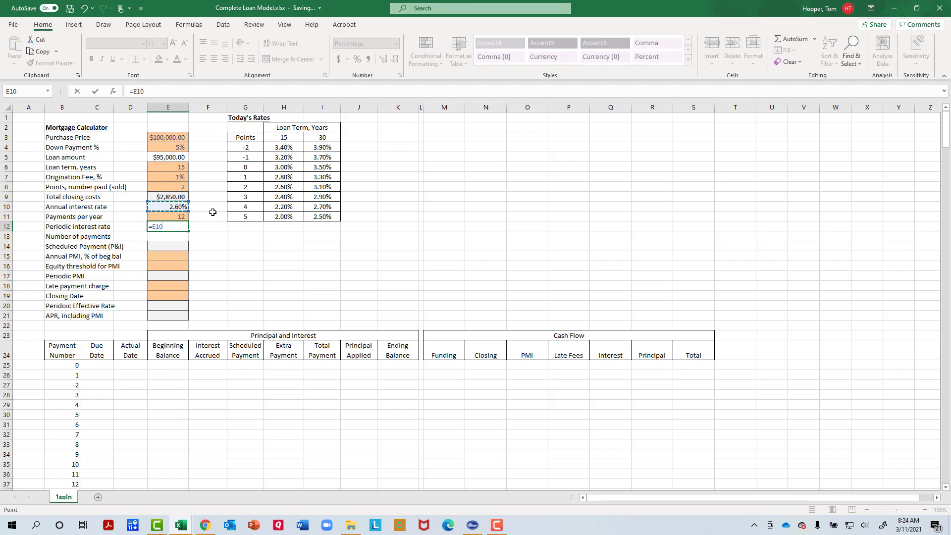
type("/")
key("Down")
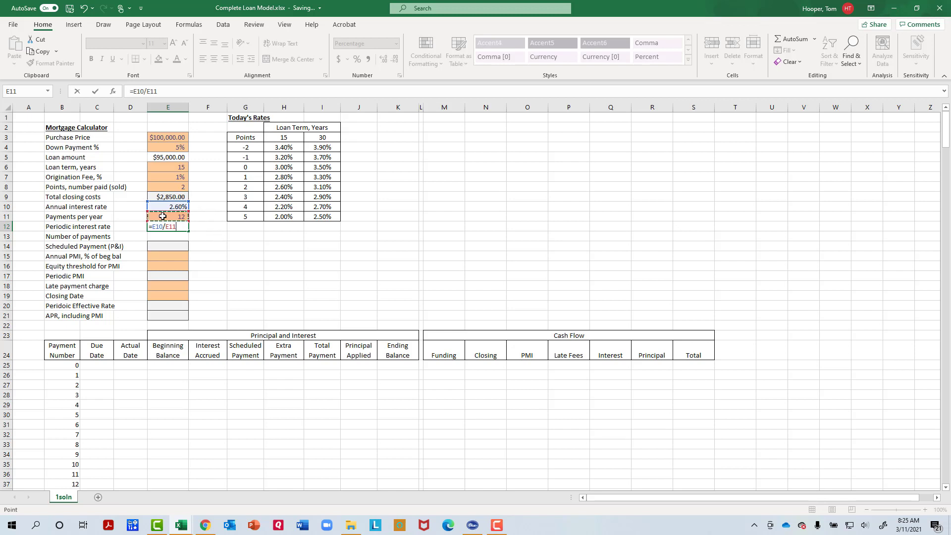
key("Return")
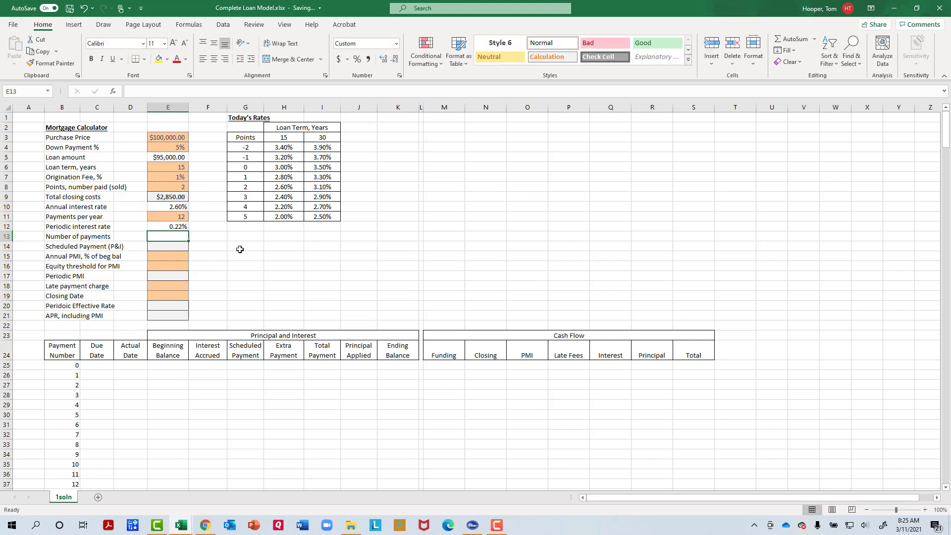
- Calculate the number of payments in E13 by multiplying the loan term by payments per year with =E6*E11
type("=")
key("Up")
key("Up")
key("Up")
key("Up")
key("Up")
key("Up")
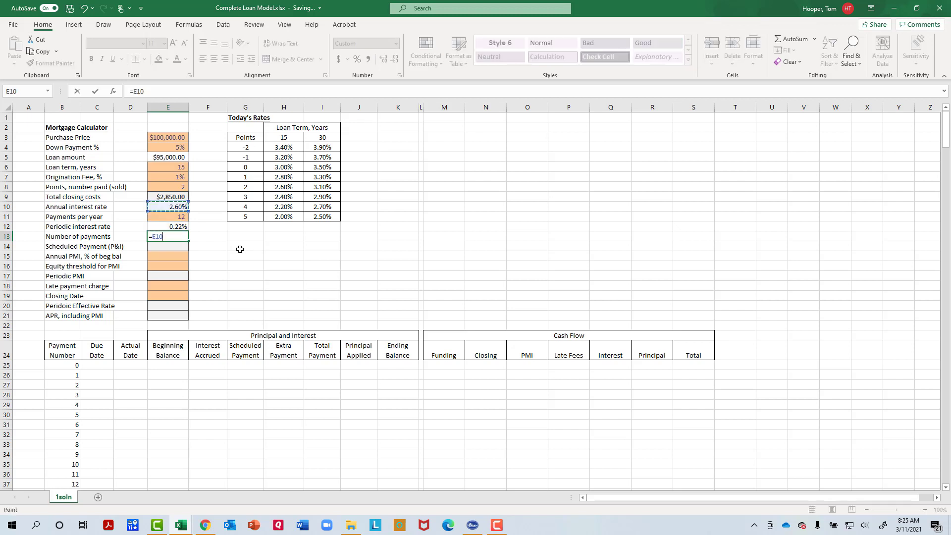
key("Up")
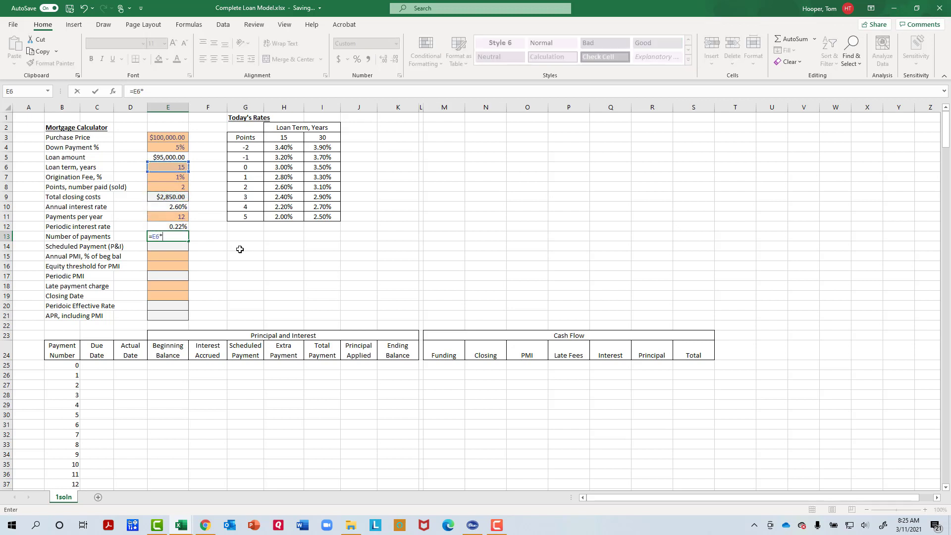
type("*")
key("Up")
key("Up")
key("Return")
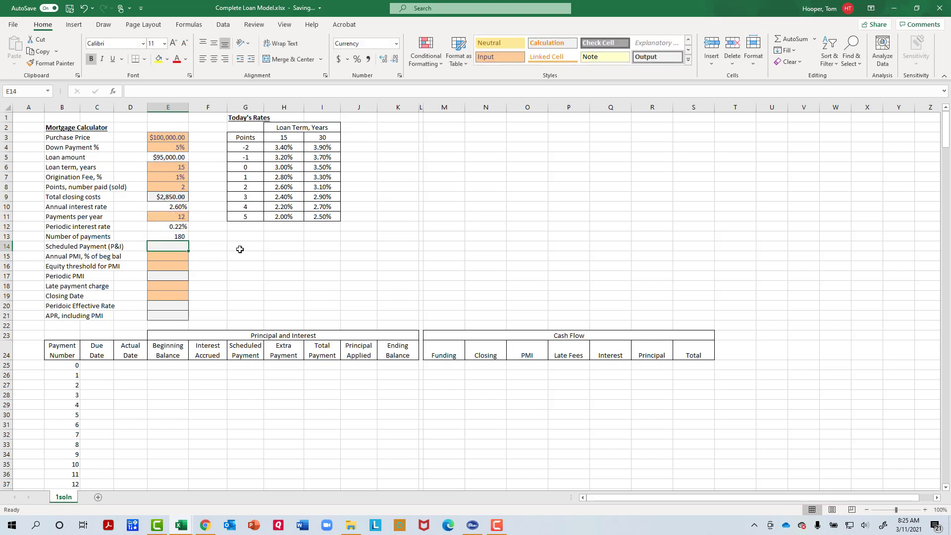
- Calculate the scheduled payment in E14 from the periodic rate, number of payments and loan amount with =PMT(E12,E13,E5)
type("=pmt(")
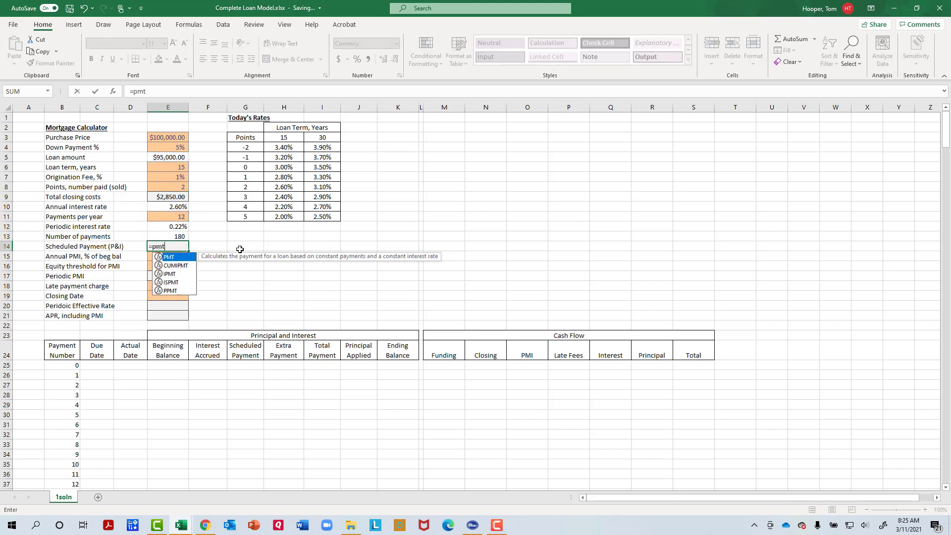
left_click(164, 229)
type(",")
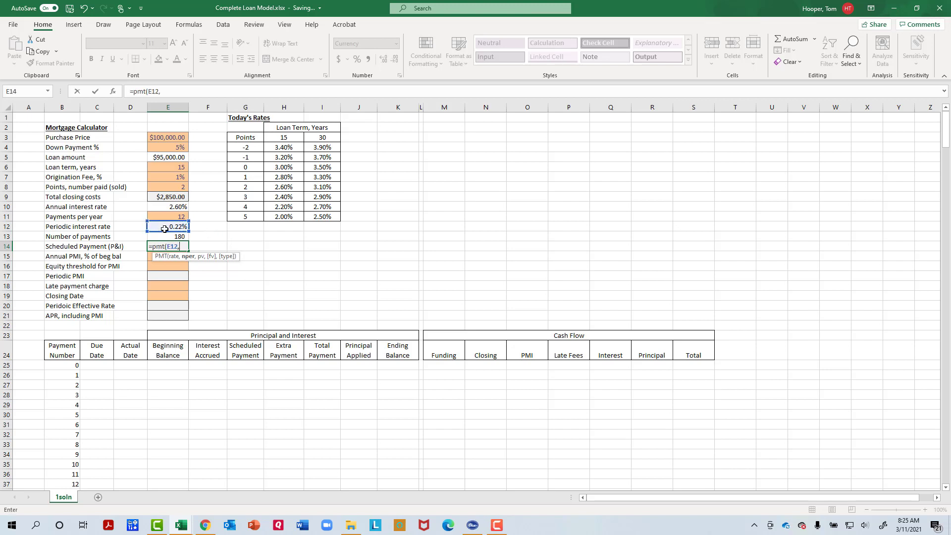
left_click(165, 236)
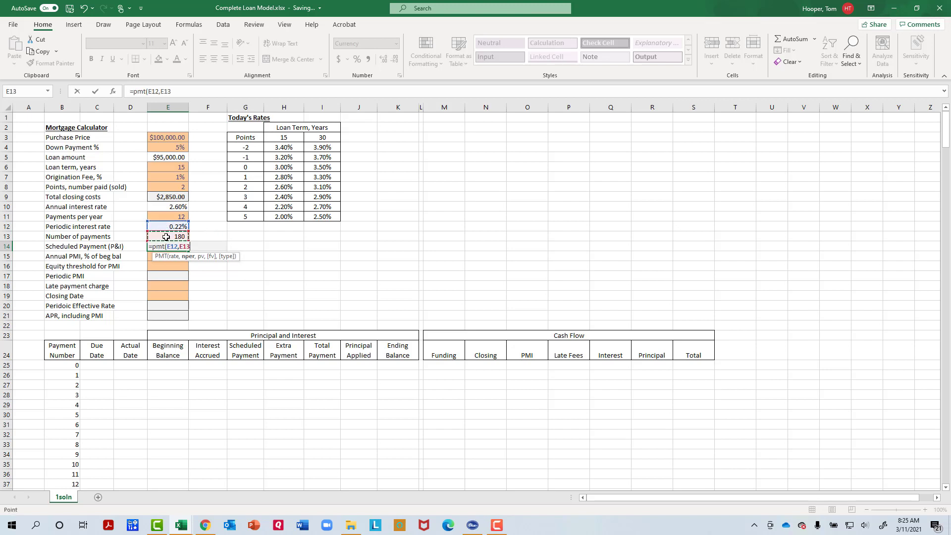
type(",")
left_click(172, 160)
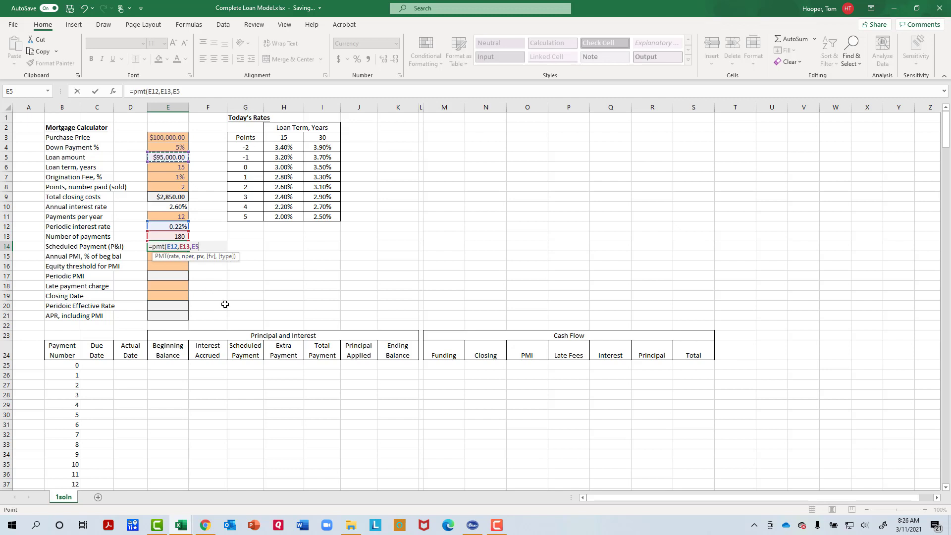
type(")")
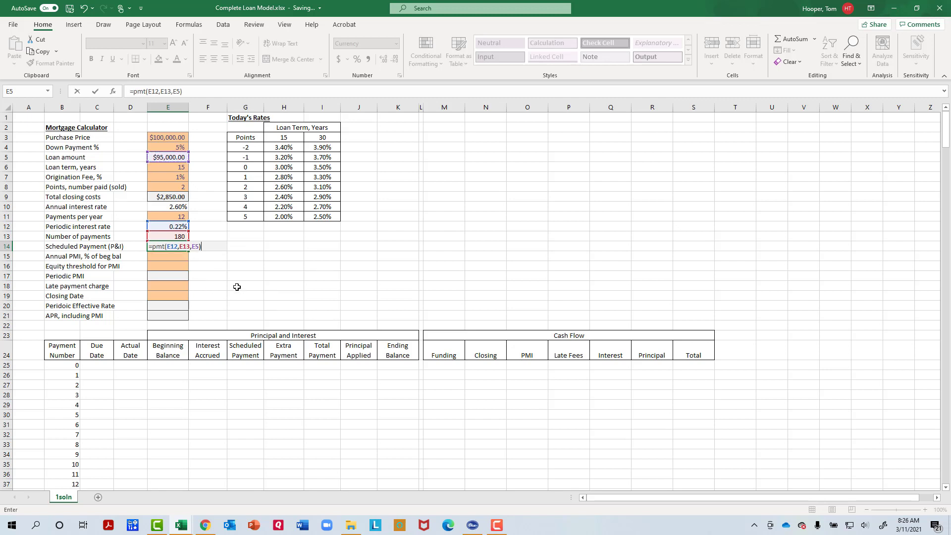
key("Return")
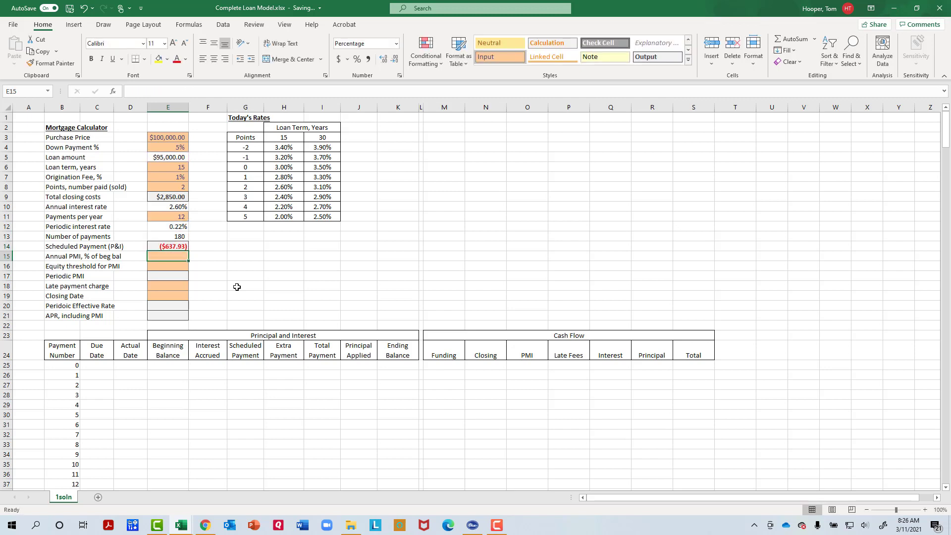
- Negate the loan amount in the scheduled payment formula, making it =PMT(E12,E13,-E5)
left_click(171, 247)
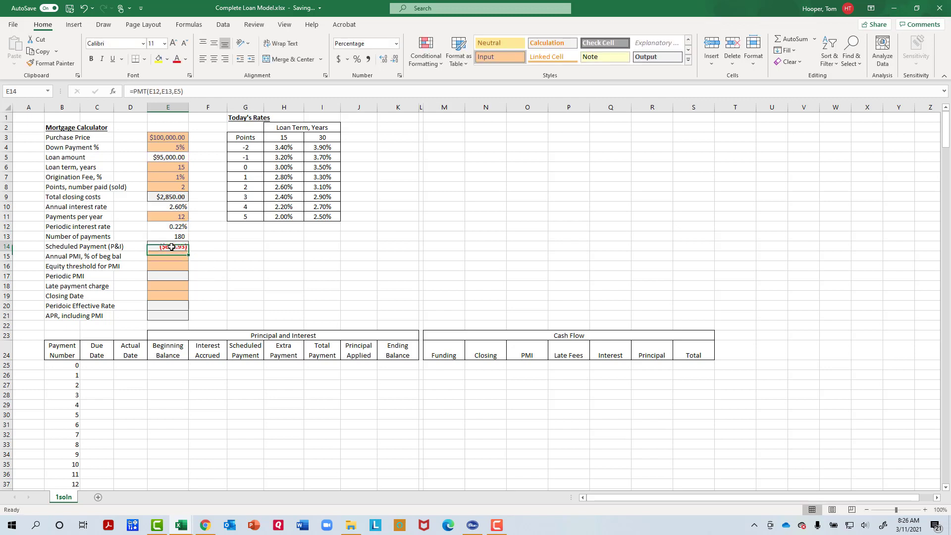
left_click(173, 157)
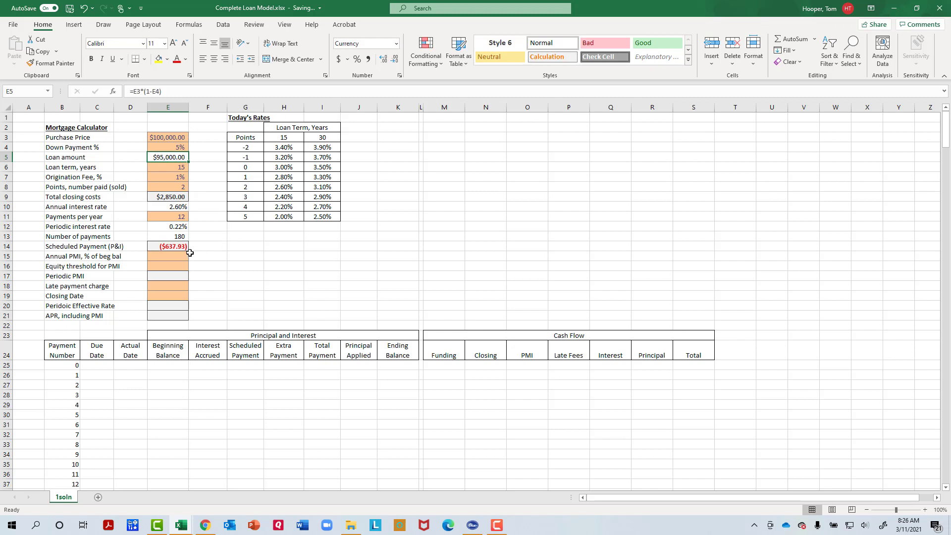
left_click(156, 247)
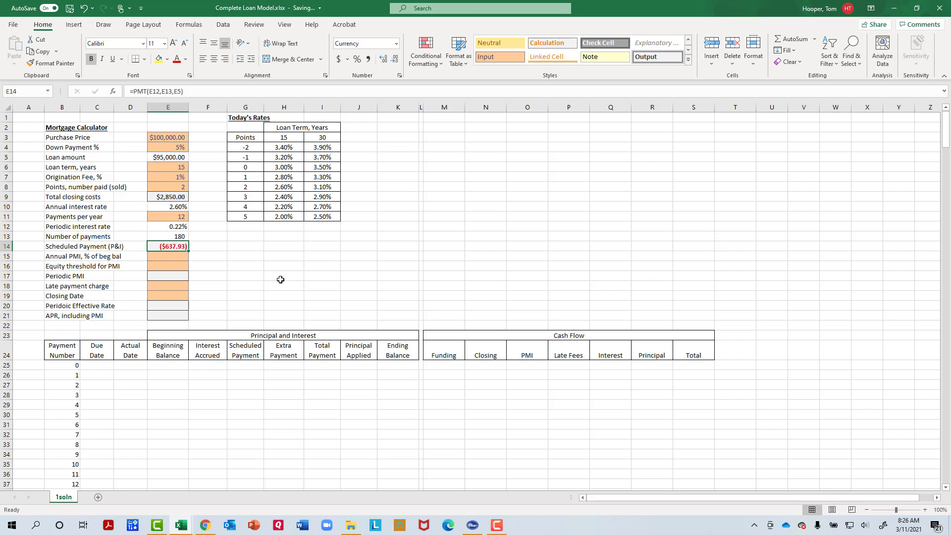
key("F2")
key("Left")
key("Left")
key("Left")
key("Left")
key("Left")
key("Left")
key("Left")
key("Left")
key("Left")
key("Left")
key("Left")
key("Left")
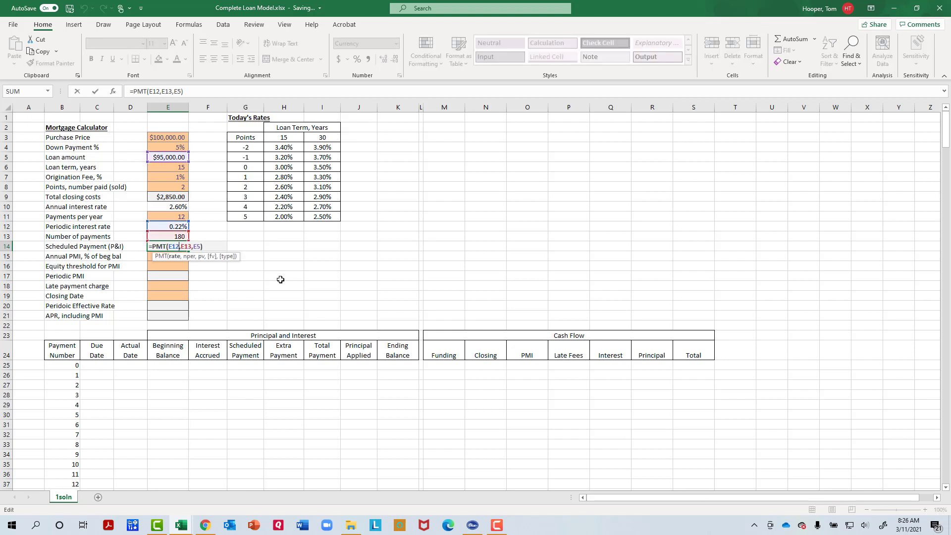
key("Right")
key("Right")
key("Right")
key("Right")
key("Right")
key("Right")
key("Right")
key("Right")
key("Right")
type("-")
key("Return")
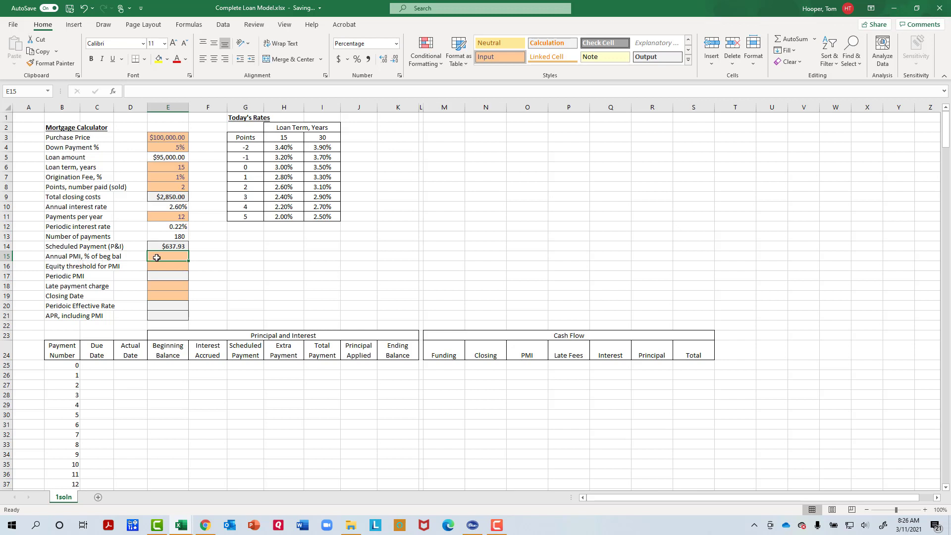
- Set the annual PMI in E15 to 1.2% and the equity threshold for PMI in E16 to 20%
type("1.")
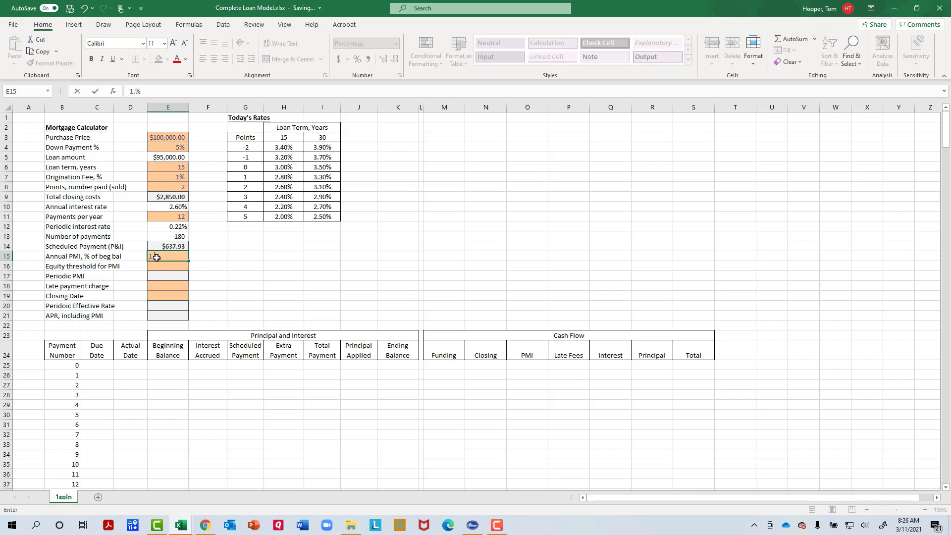
type("2")
key("Return")
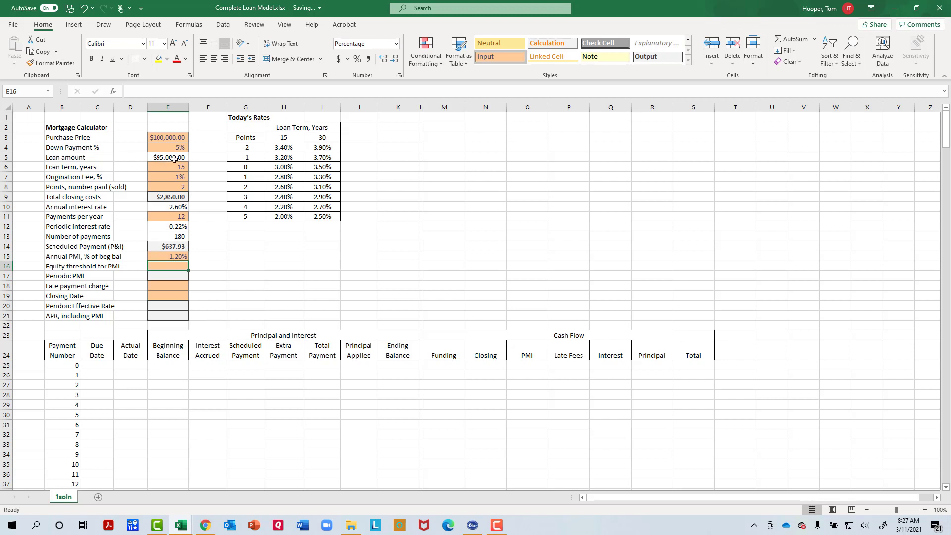
left_click(154, 255)
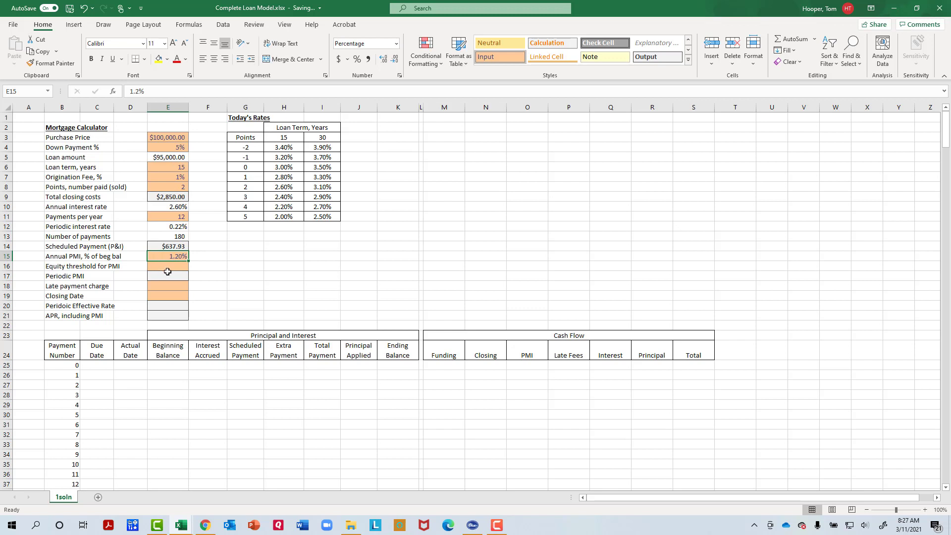
left_click(167, 270)
type("20%")
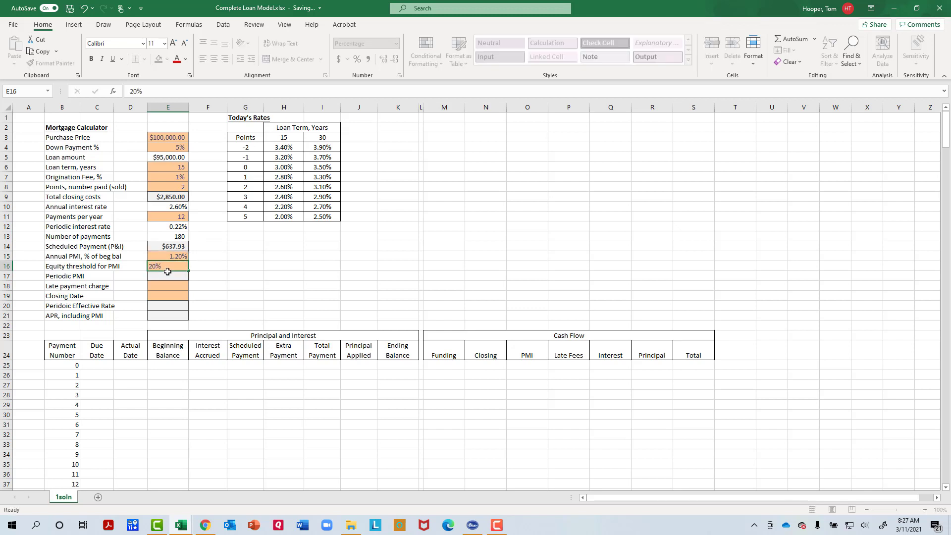
key("Return")
left_click(167, 270)
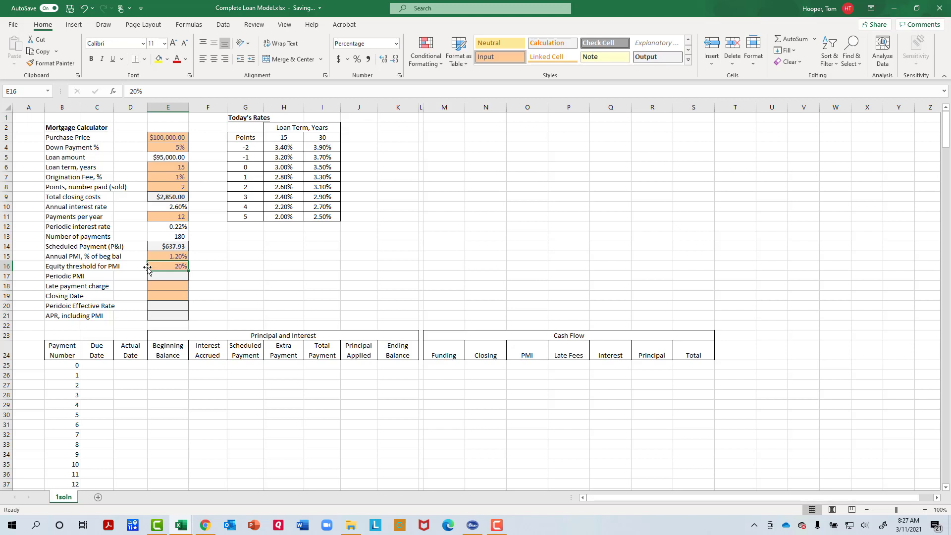
- Calculate the periodic PMI in E17 from annual PMI, loan amount and payments per year with =E15*E5/E11
key("Down")
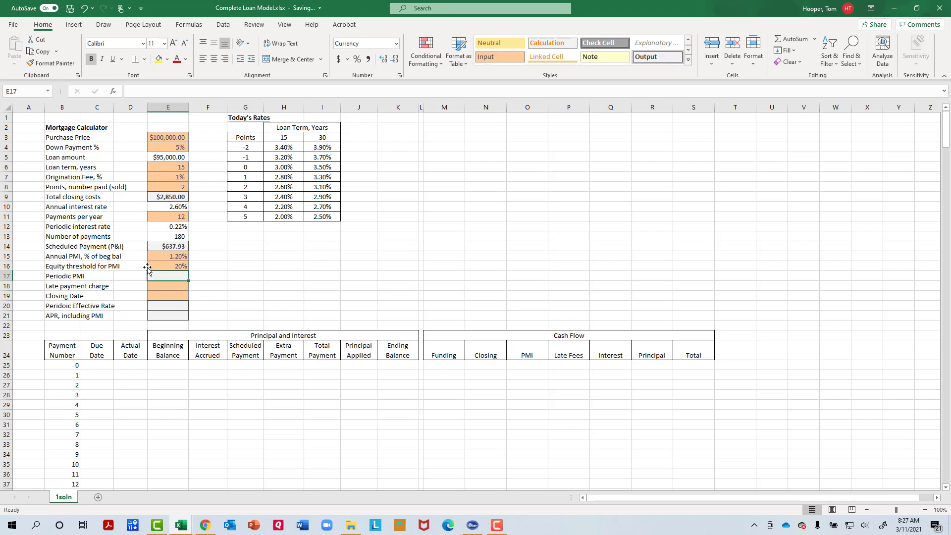
type("=")
key("Up")
key("Up")
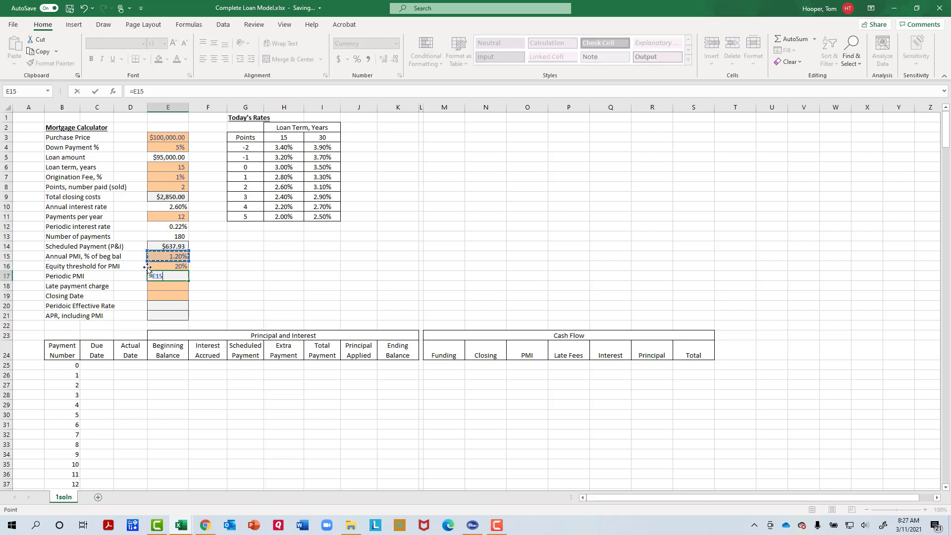
type("*")
key("Up")
key("Up")
key("Up")
key("Up")
key("Up")
key("Up")
key("Up")
key("Up")
key("Up")
key("Up")
key("Up")
key("Up")
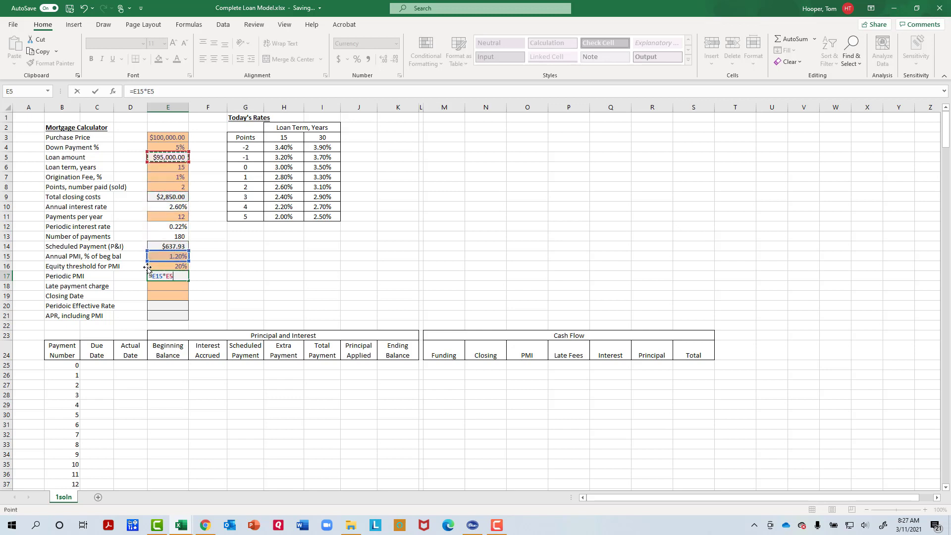
type("/")
key("Up")
key("Up")
key("Up")
key("Up")
key("Up")
key("Up")
key("Return")
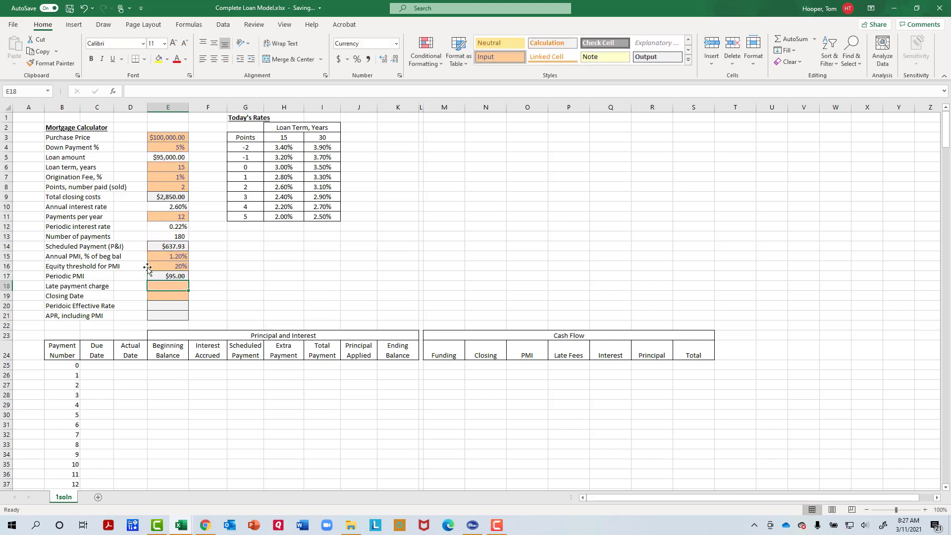
- Set the late payment charge in E18 to $100
key("Up")
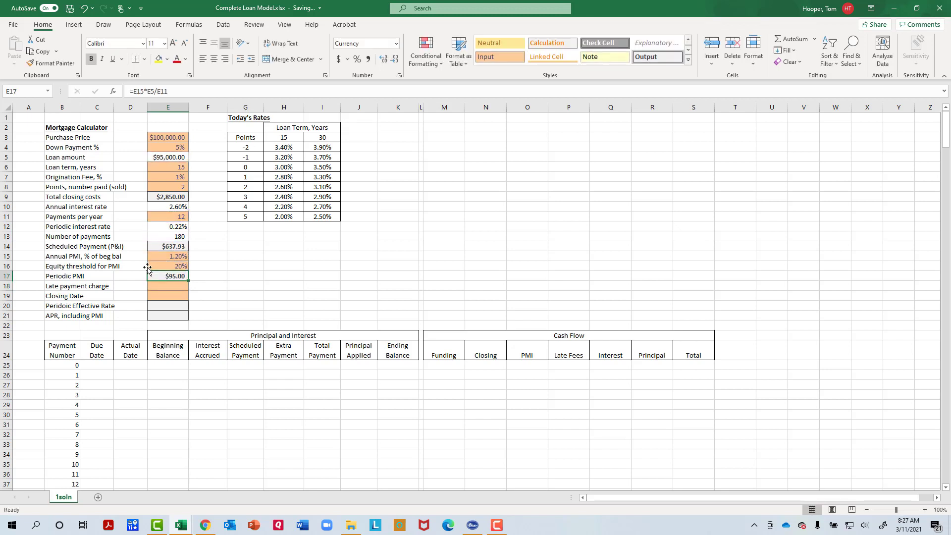
key("Down")
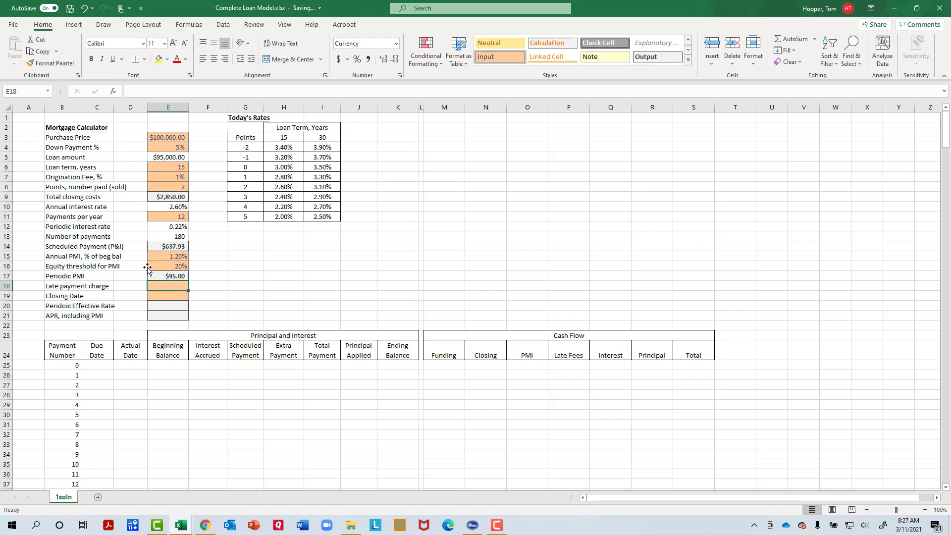
type("$100")
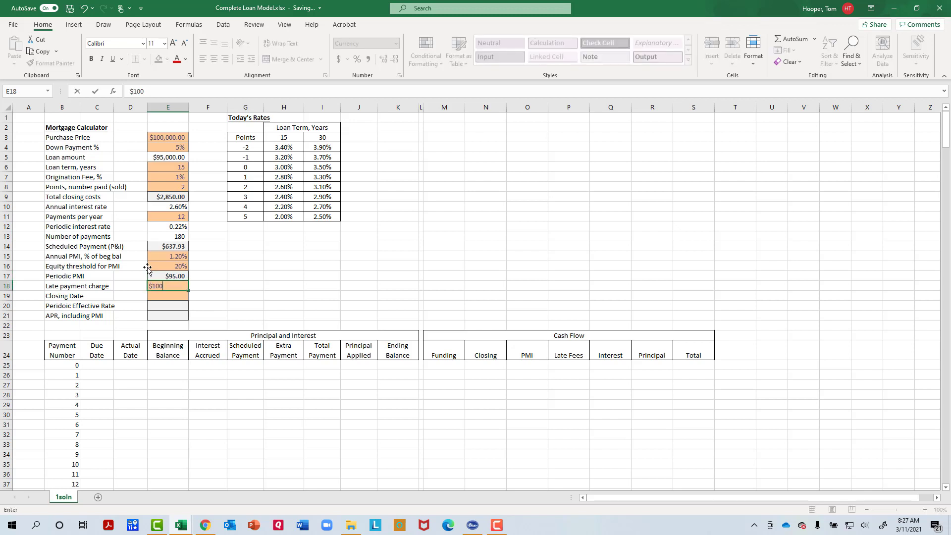
key("Return")
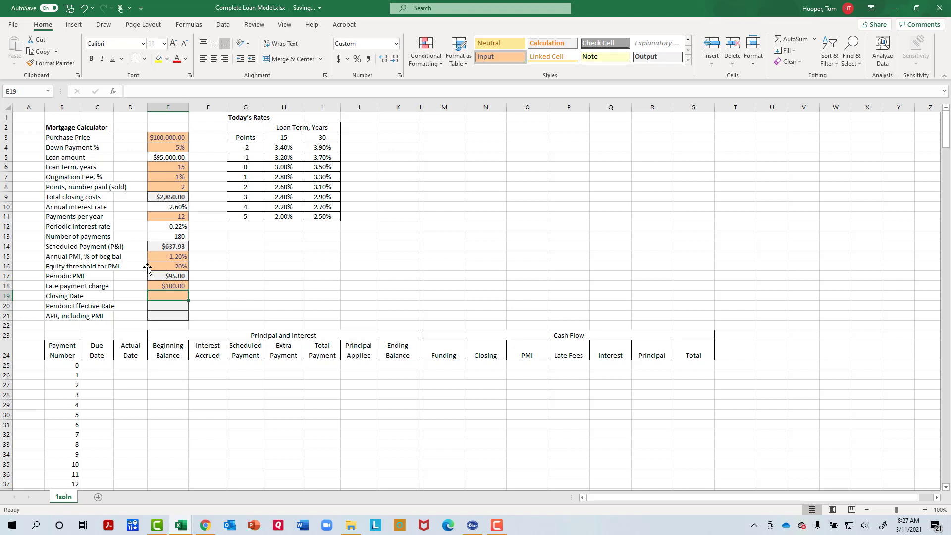
- Enter today's date, 3/11/2021, as the closing date in E19
key("ctrl+semicolon")
key("Return")
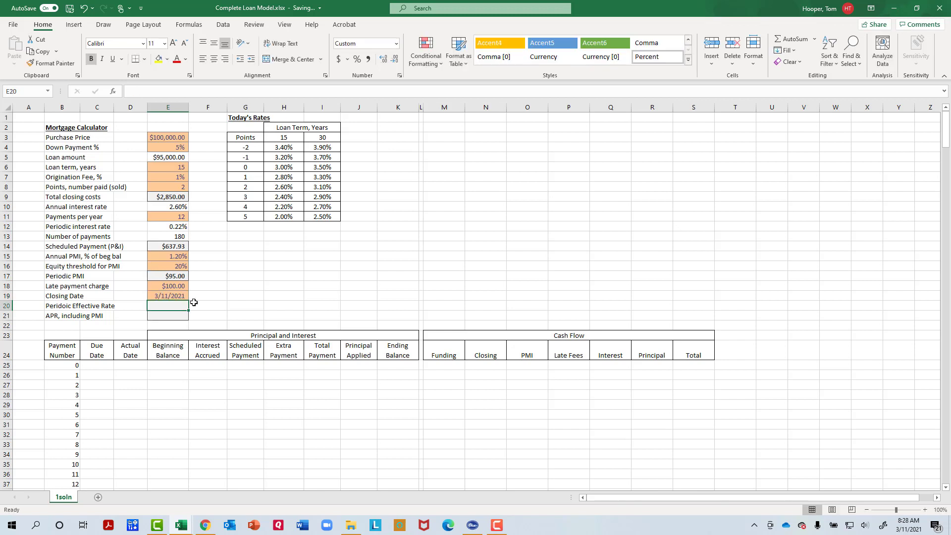
left_click(173, 315)
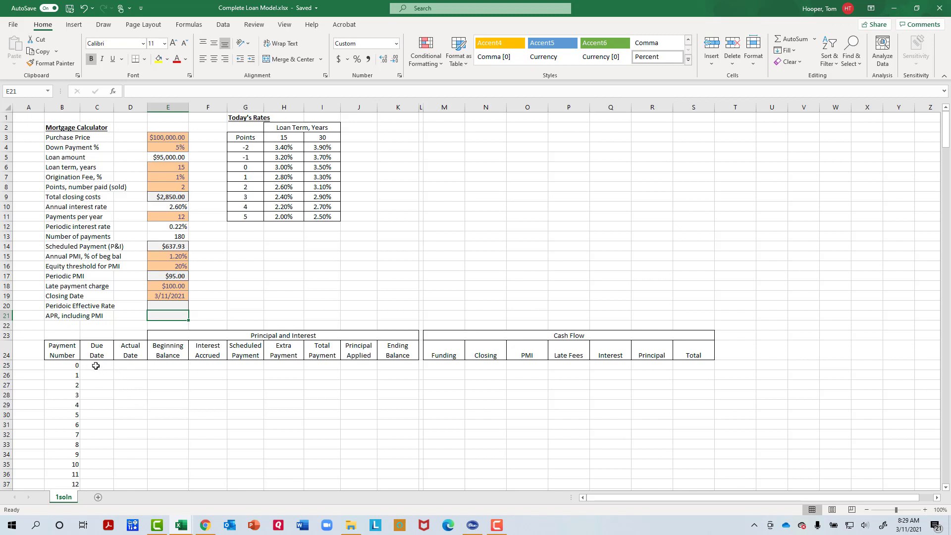
- Check how far the payment numbers in column B run, and return to the payment 0 row
left_click(78, 369)
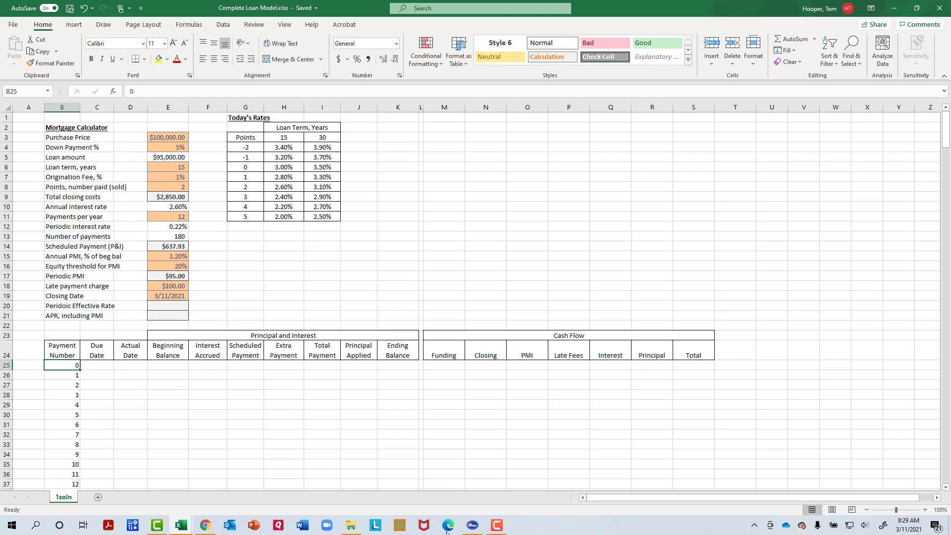
mouse_move(497, 525)
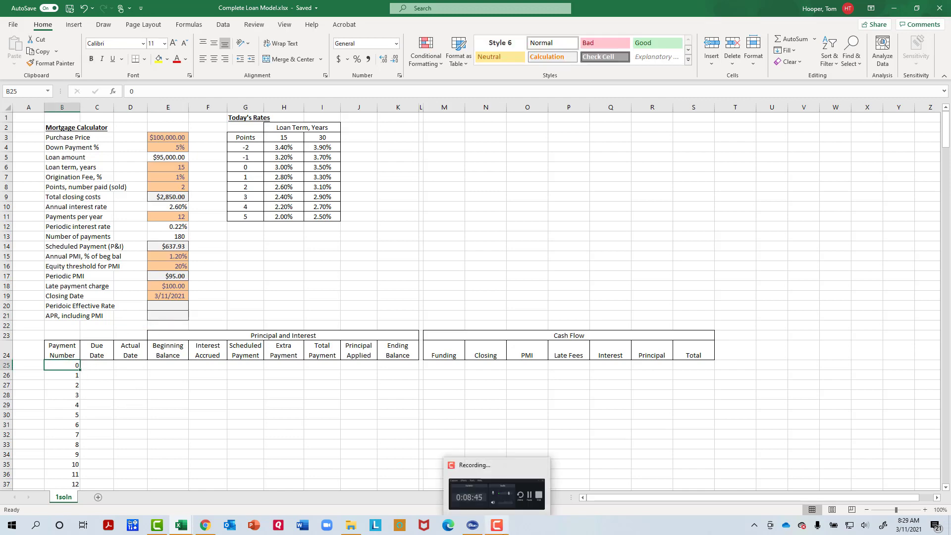
key("ctrl+Down")
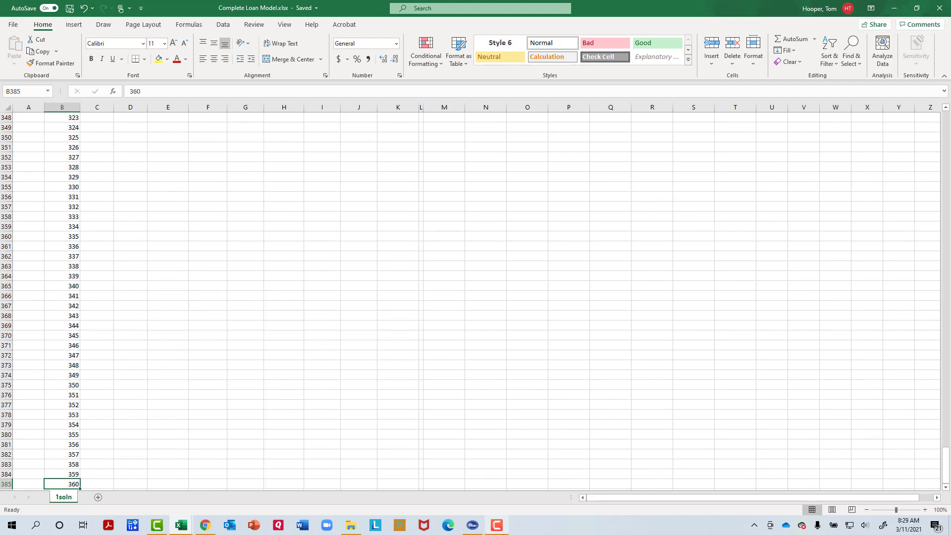
key("ctrl+Up")
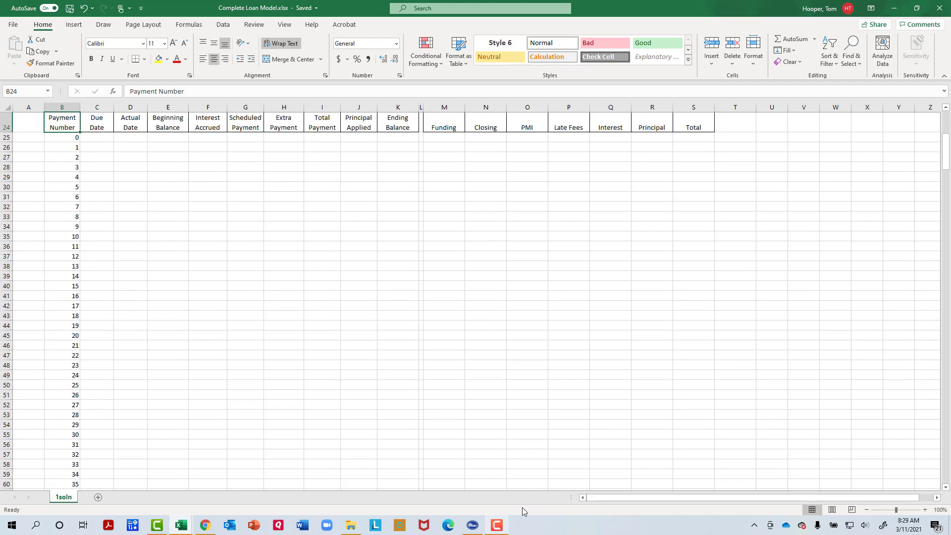
scroll(459, 346, "up", 8)
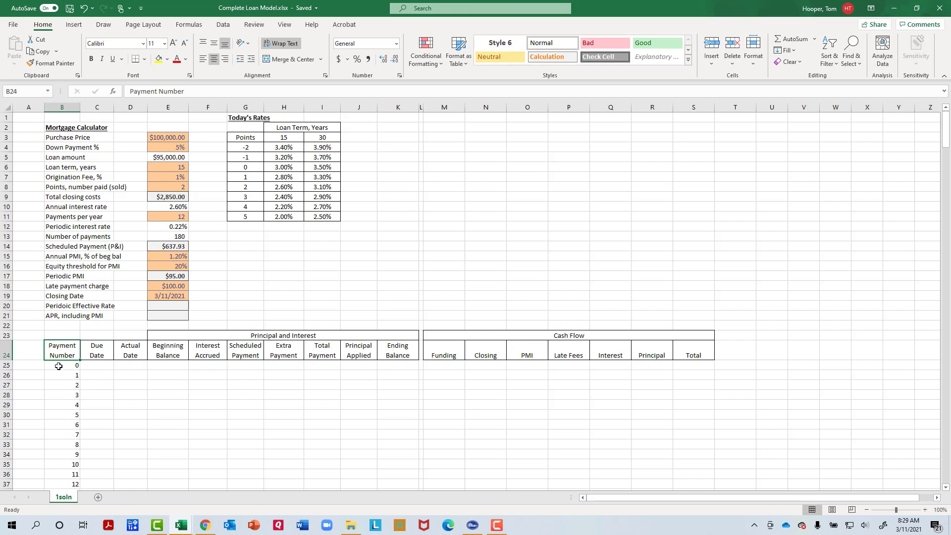
left_click(7, 365)
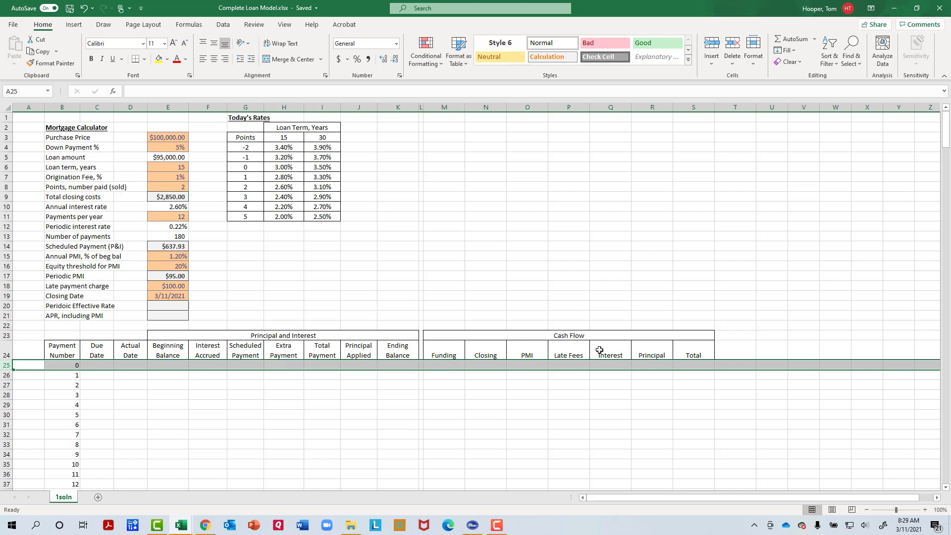
- For payment 0, link Funding in M25 to the loan amount with =E5 and Closing in N25 to the negated closing costs with =-E9
left_click(455, 367)
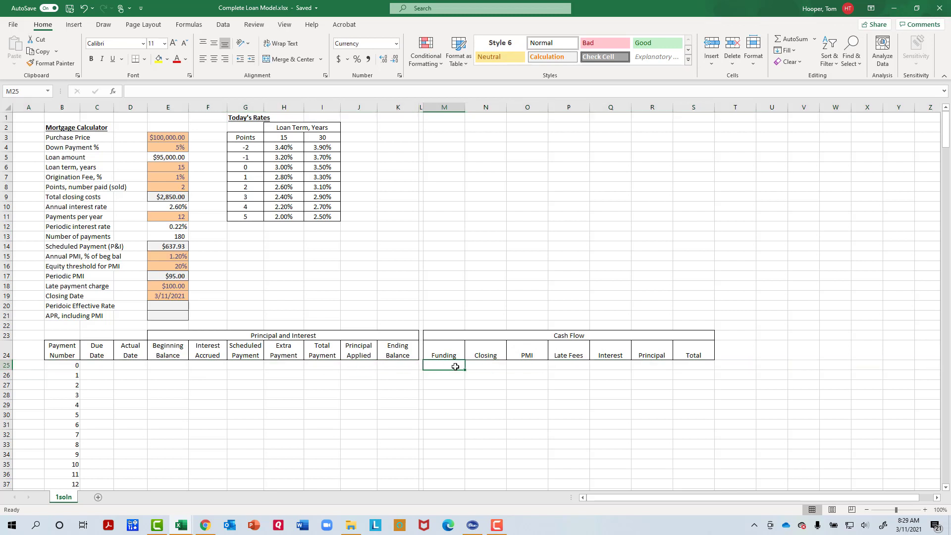
type("=")
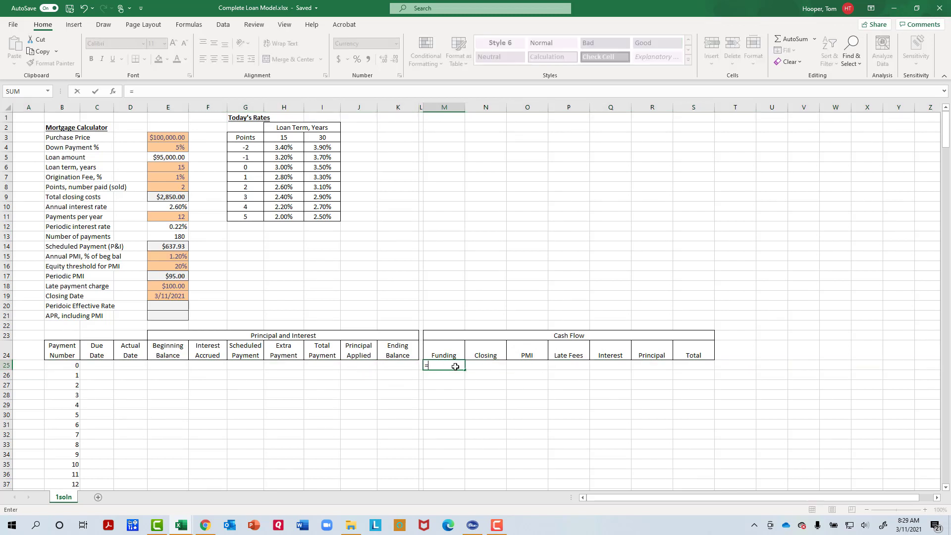
left_click(166, 157)
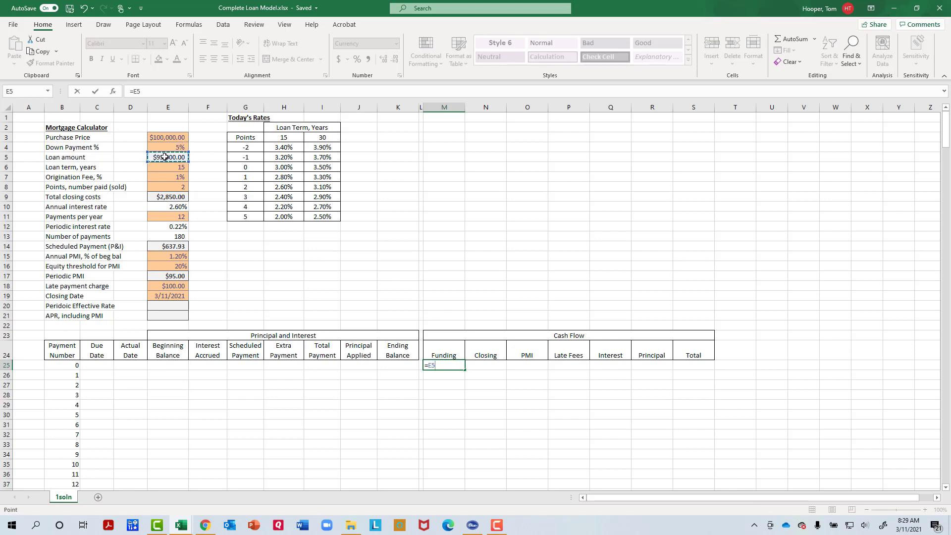
key("Tab")
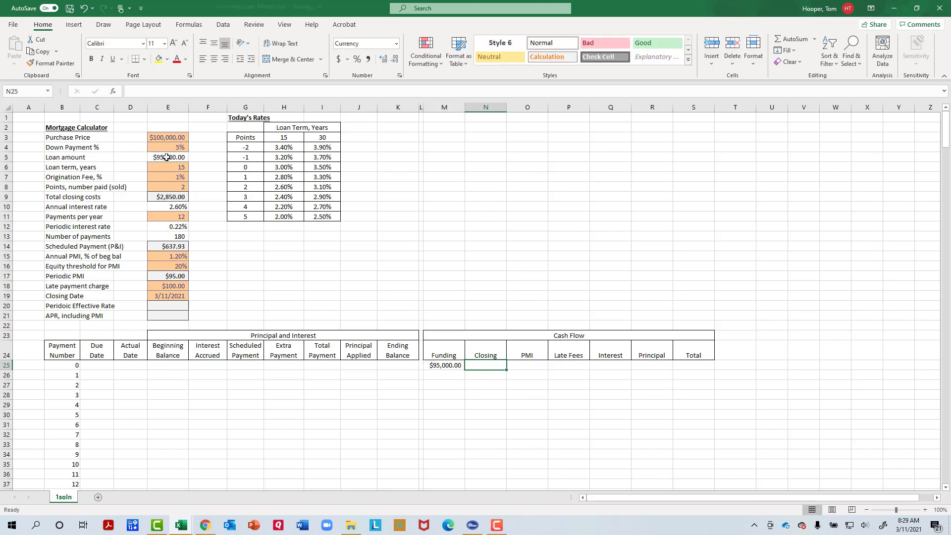
type("=-")
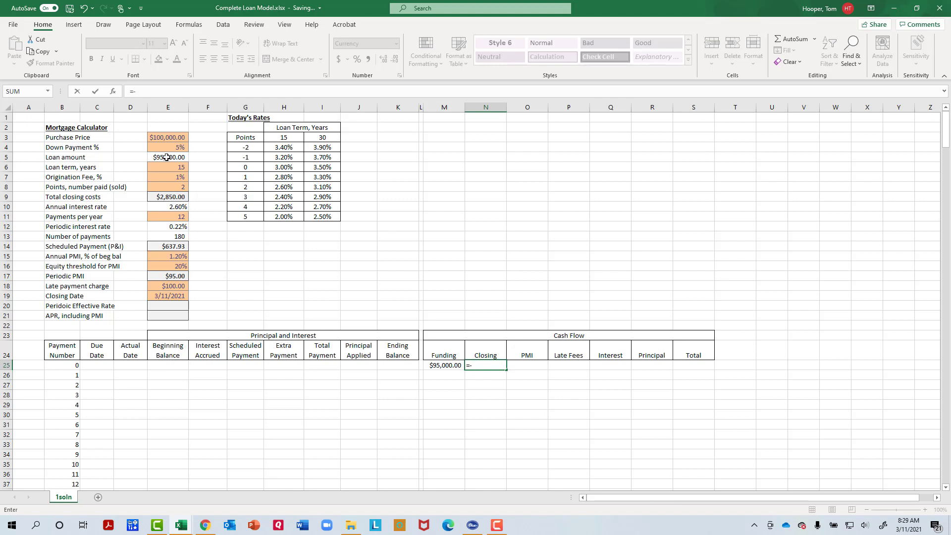
left_click(172, 197)
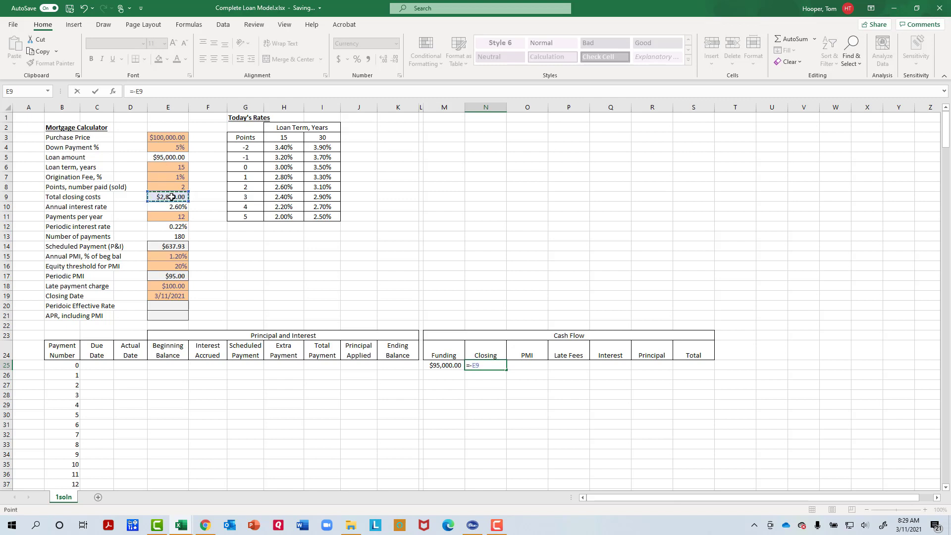
key("Tab")
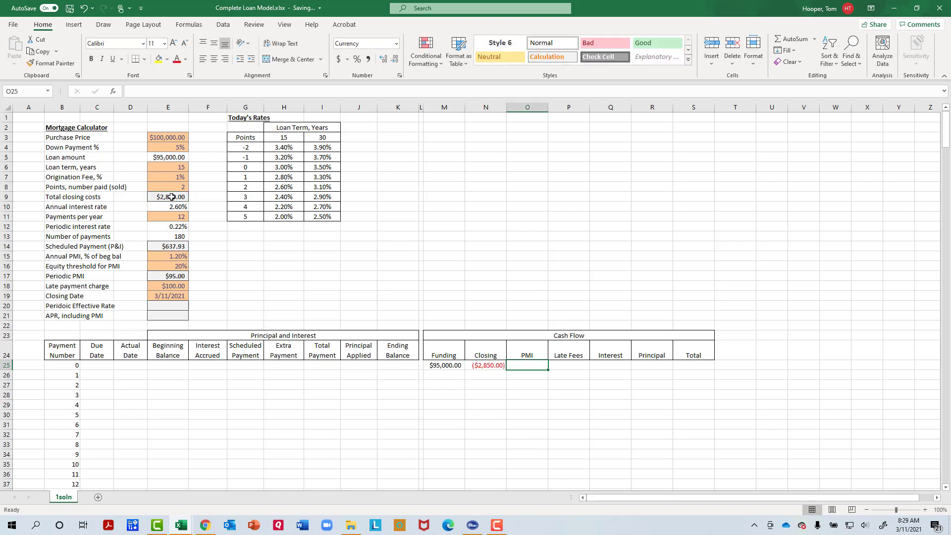
- Total the payment 0 cash flows in S25 with =SUM(M25:R25)
key("Right")
key("Right")
key("Right")
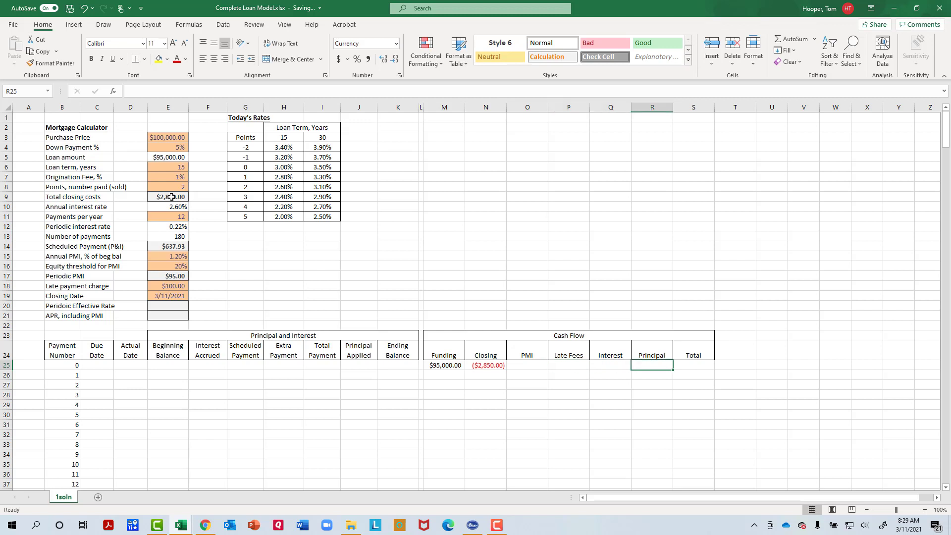
key("Right")
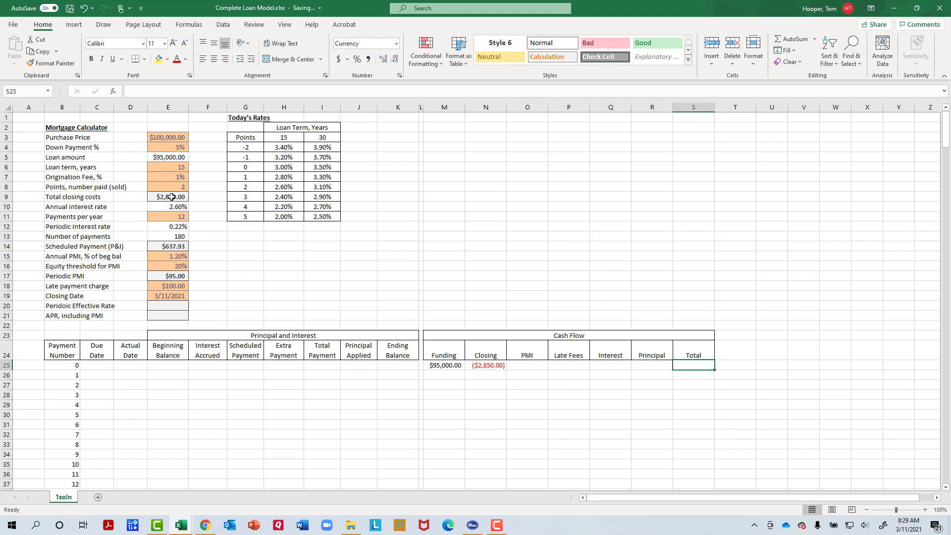
key("alt+equal")
key("Return")
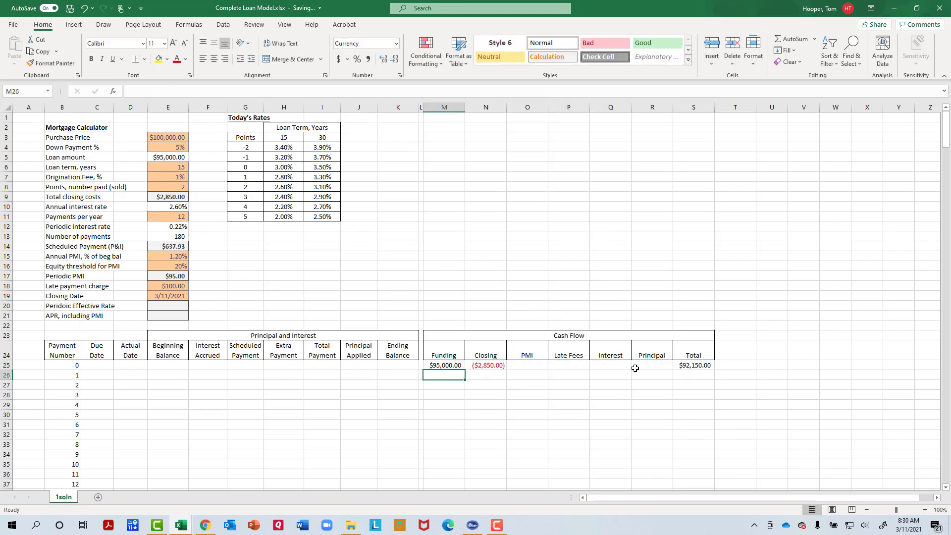
left_click(706, 367)
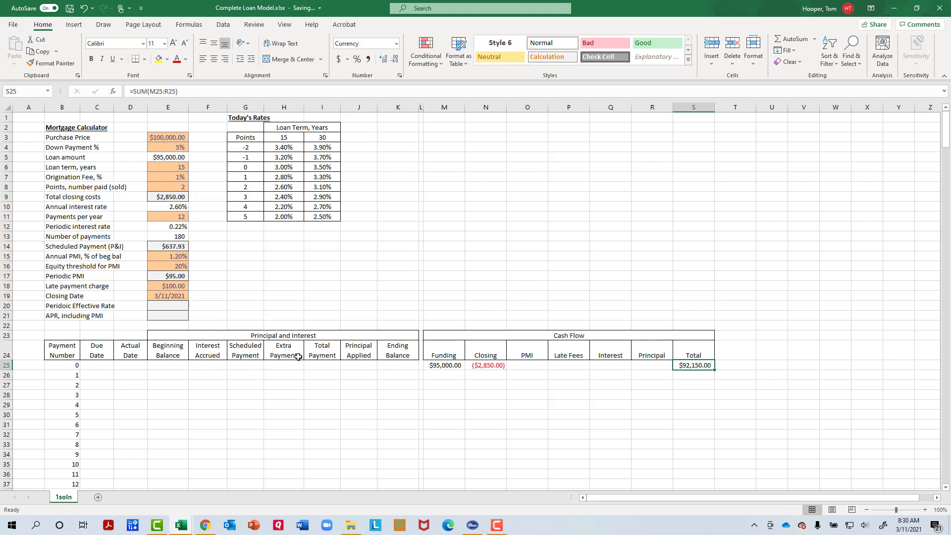
- Link the beginning balance of payment 1 in E26 to the loan amount with =E5
left_click(173, 375)
type("=")
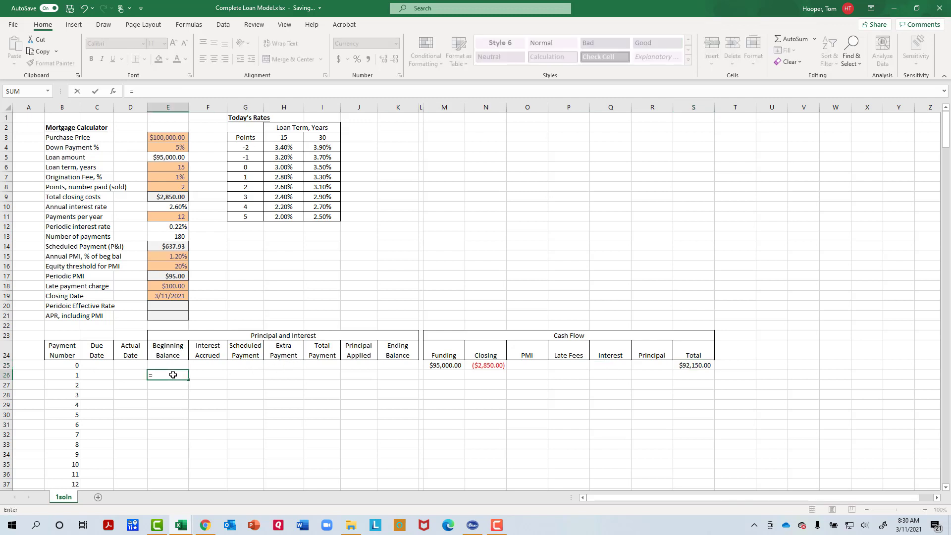
left_click(172, 157)
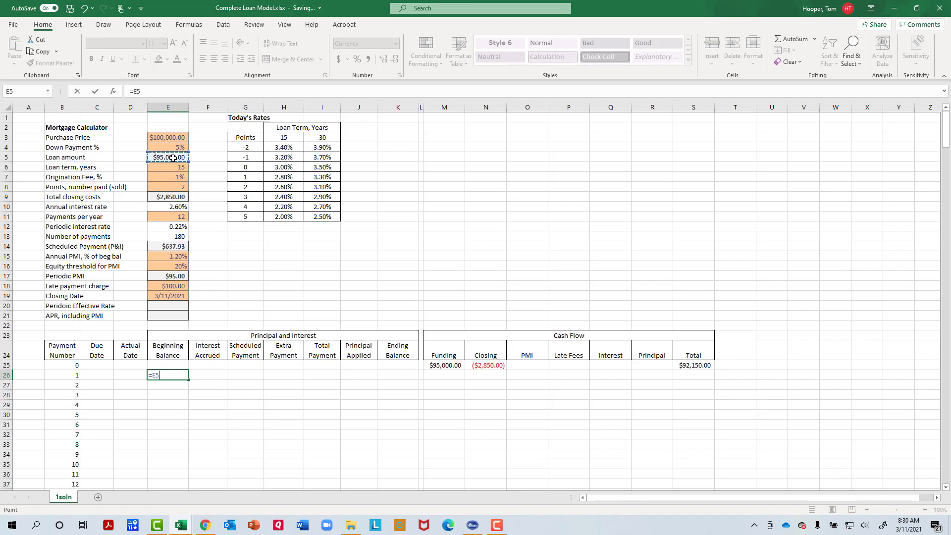
key("Tab")
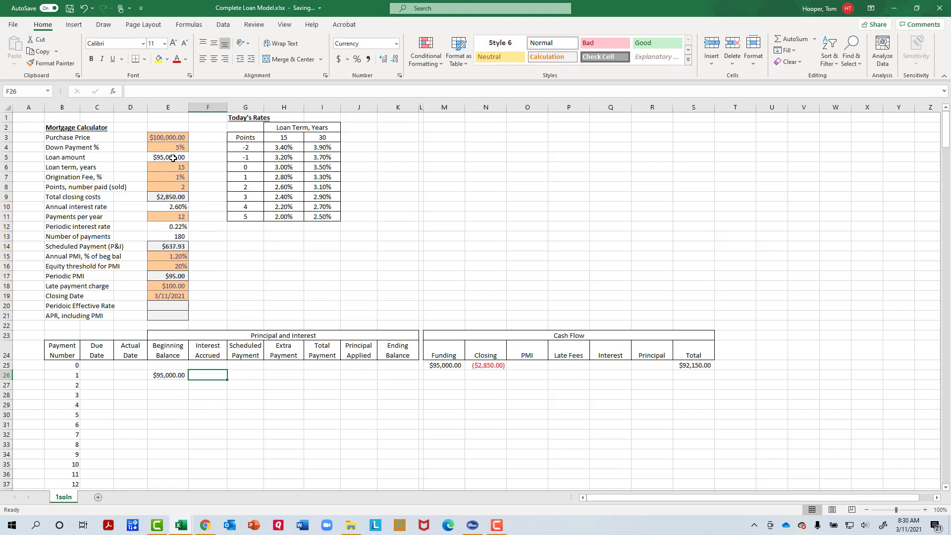
- Calculate payment 1's accrued interest in F26 as beginning balance times the absolute periodic interest rate, =E26*$E$12
type("=")
key("Left")
type("*")
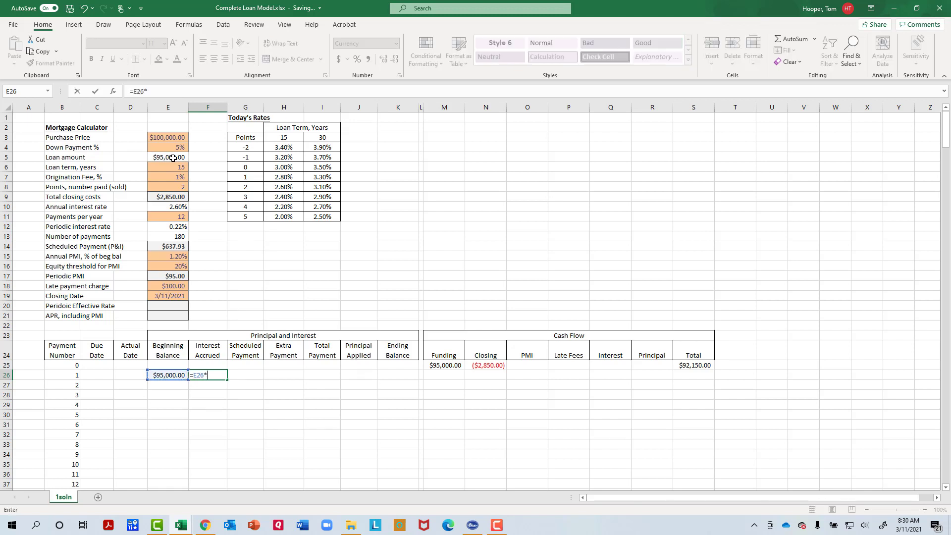
left_click(159, 227)
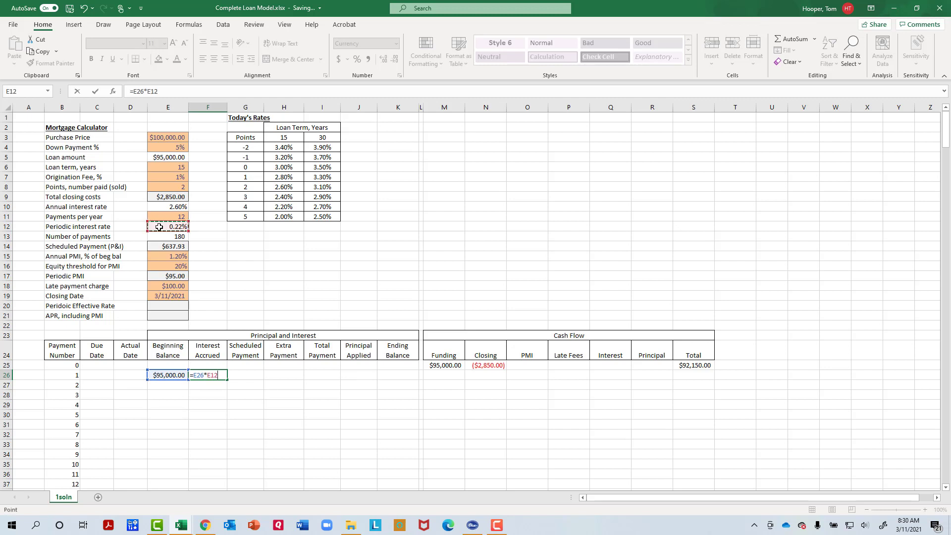
key("F4")
key("Tab")
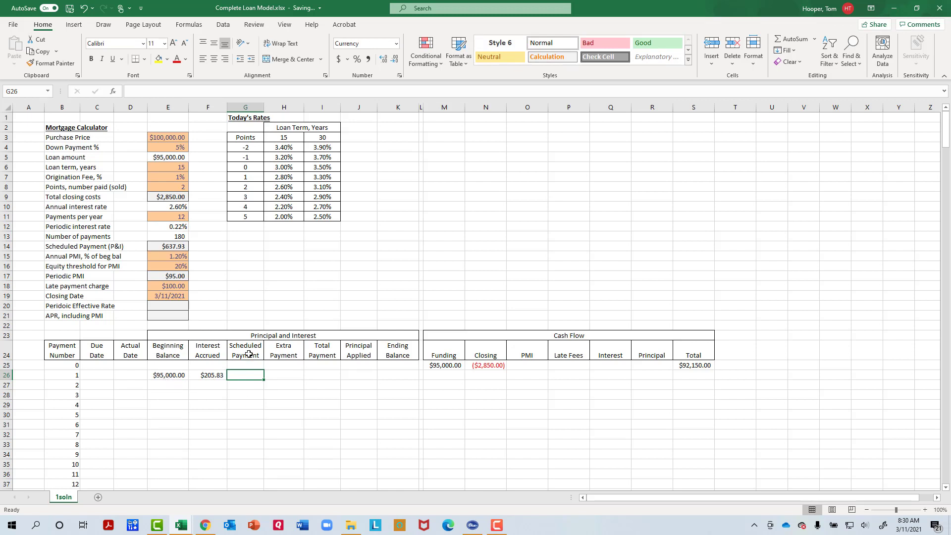
- Link payment 1's scheduled payment in G26 to the calculator's scheduled payment with =E14
type("=")
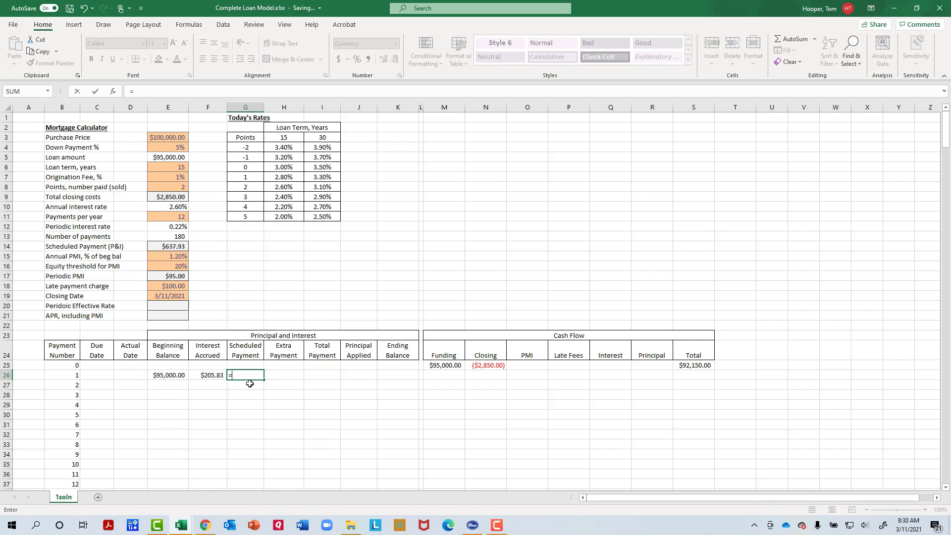
left_click(157, 248)
key("Return")
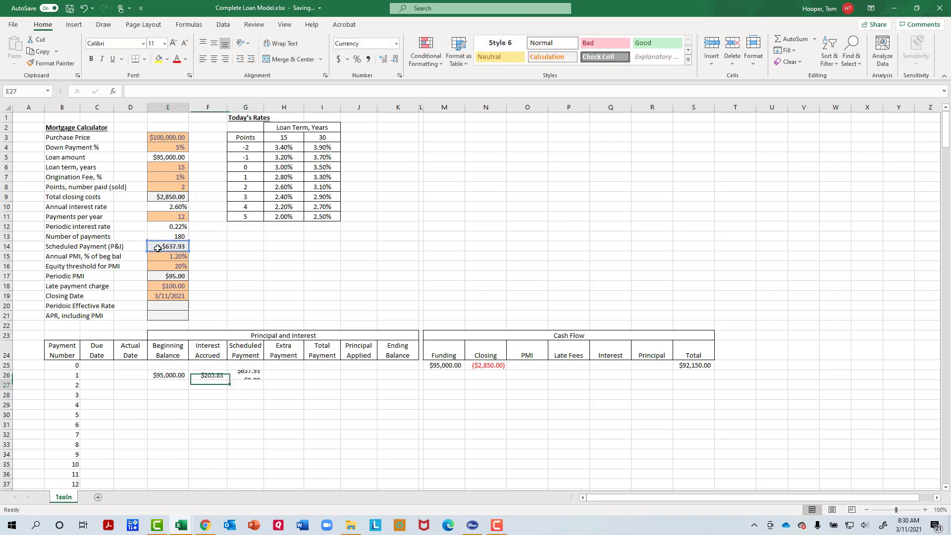
- Negate the accrued interest formula in F26 and the scheduled payment formula in G26, making the latter =-E14
key("Right")
key("F2")
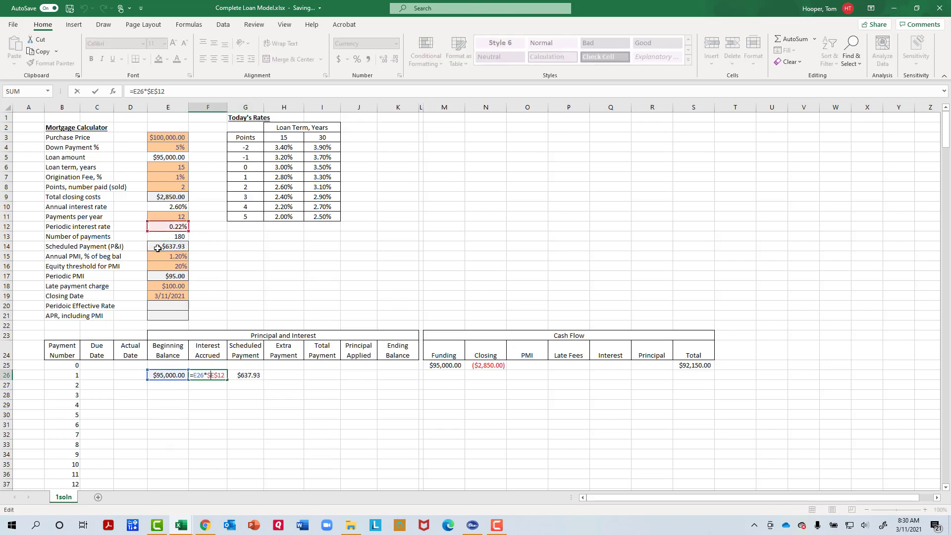
key("Tab")
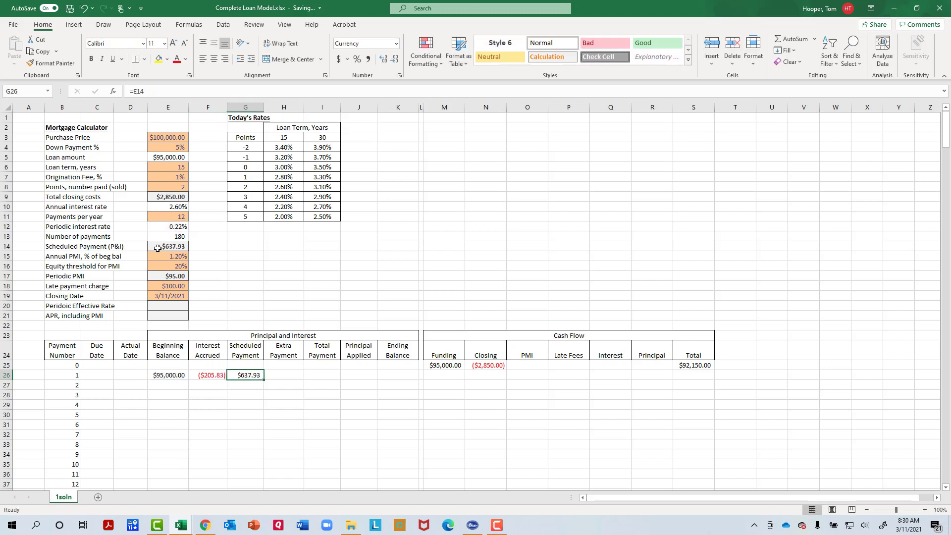
type("=")
left_click(157, 247)
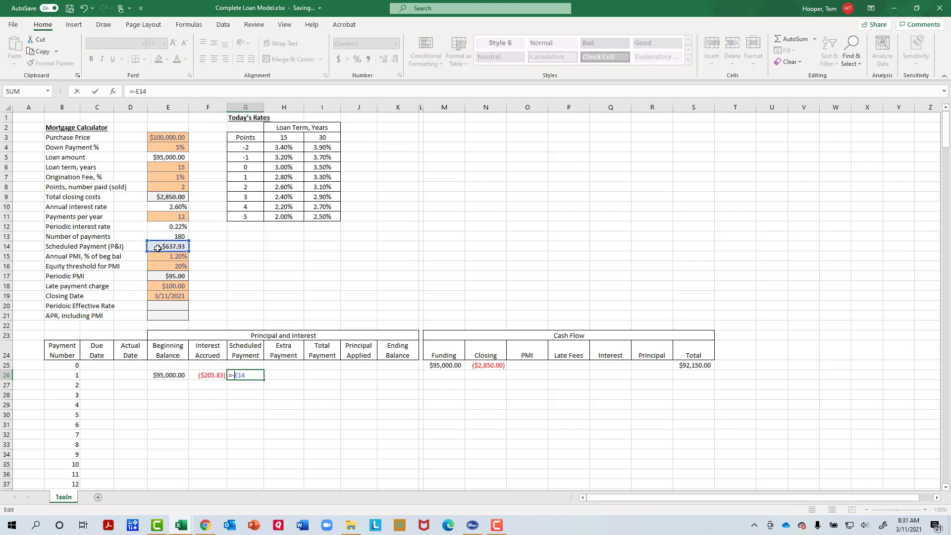
key("Tab")
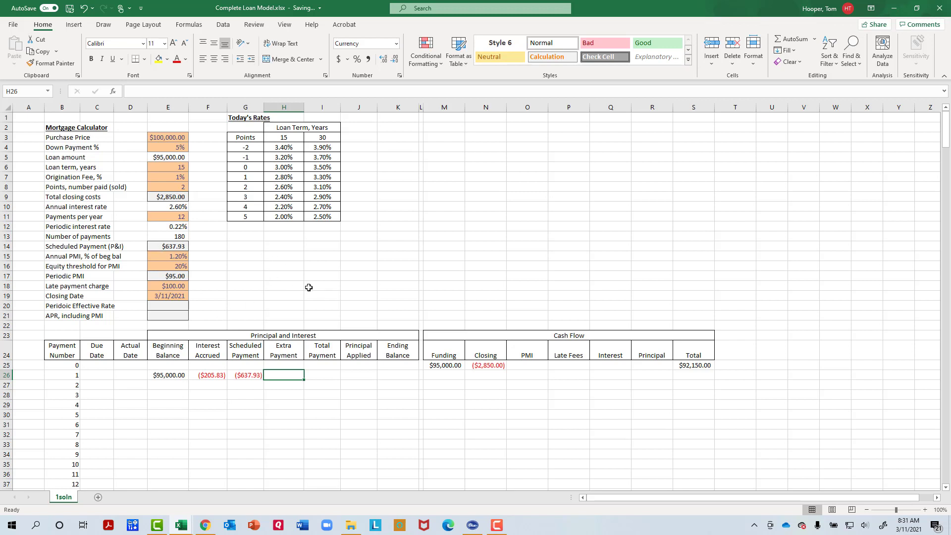
- Leave payment 1's extra payment blank and sum the scheduled and extra payments in I26 with =SUM(G26:H26)
key("Tab")
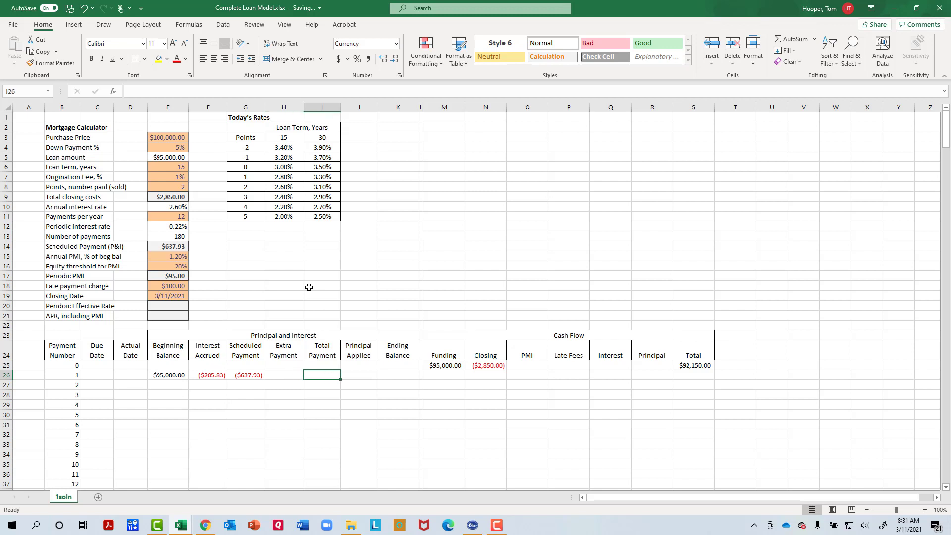
type("=sum(")
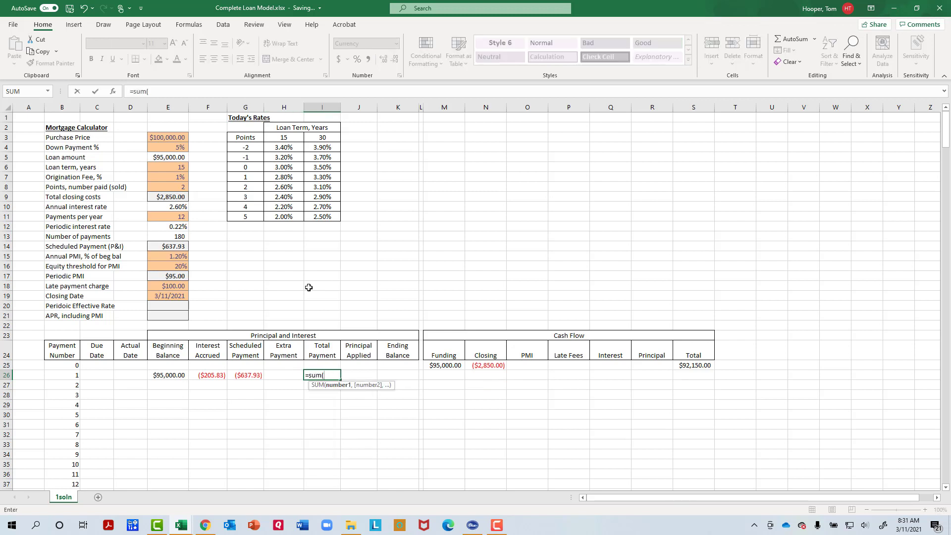
key("Left")
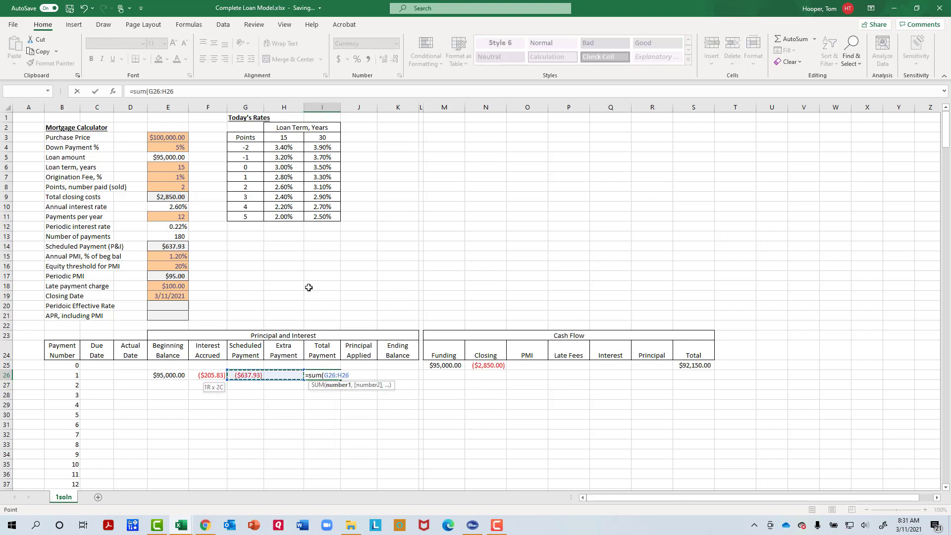
key("shift+Left")
key("Tab")
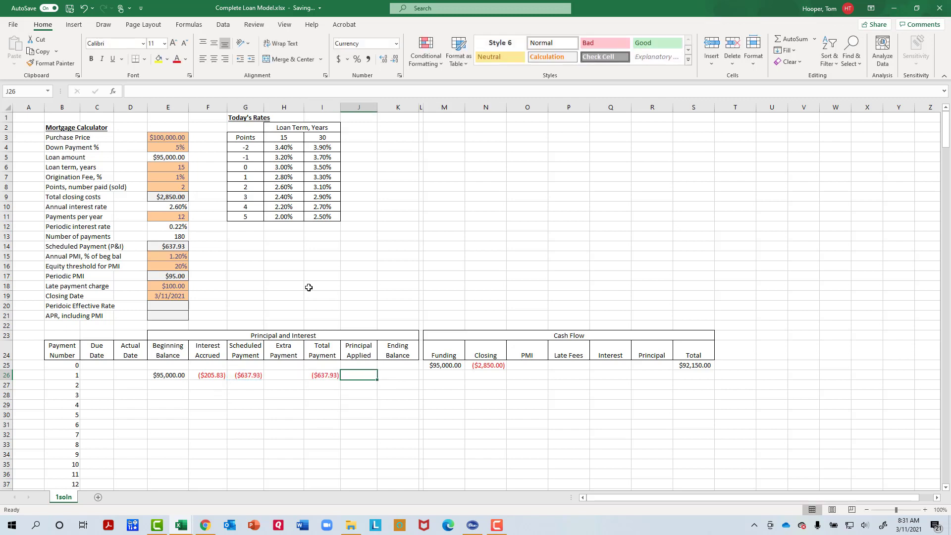
- Calculate payment 1's principal applied in J26 as total payment minus accrued interest, =I26-F26
type("=")
key("Left")
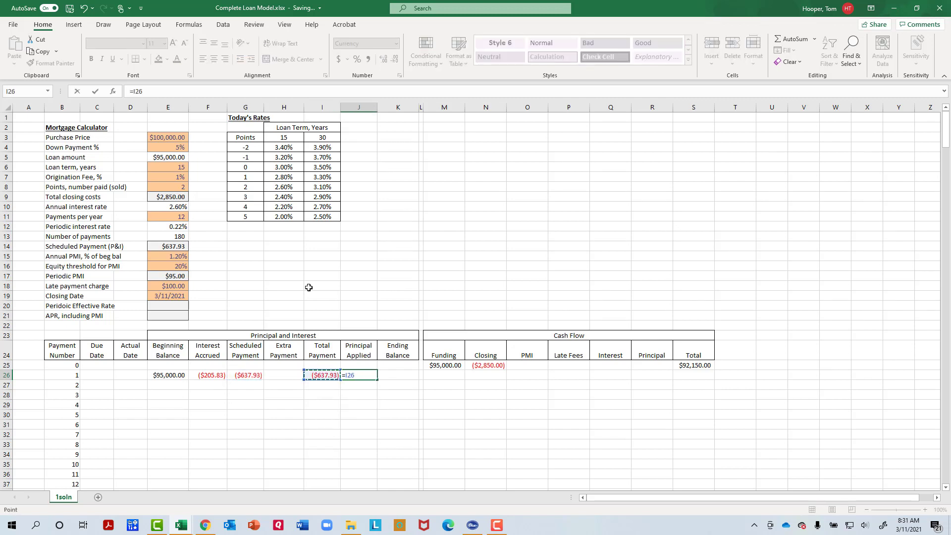
type("-")
key("Left")
key("Left")
key("Left")
key("Left")
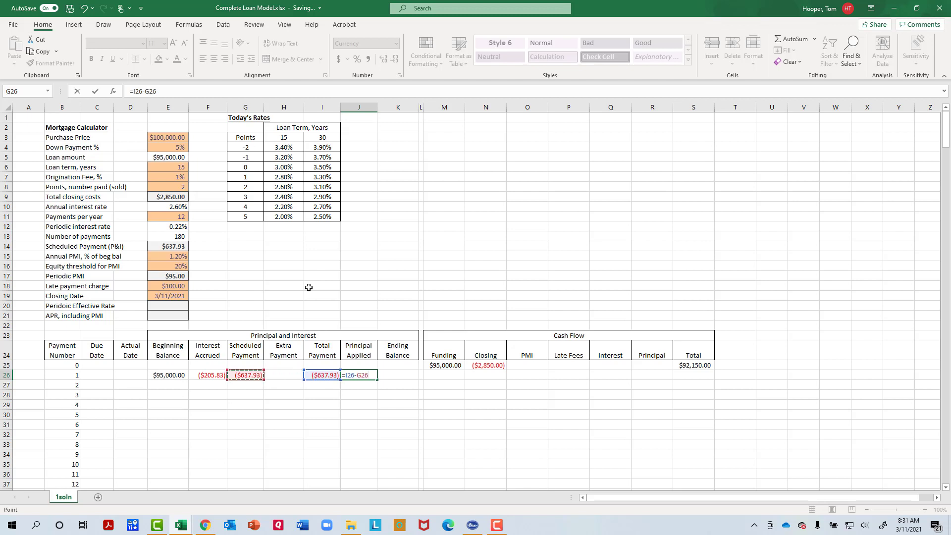
key("Return")
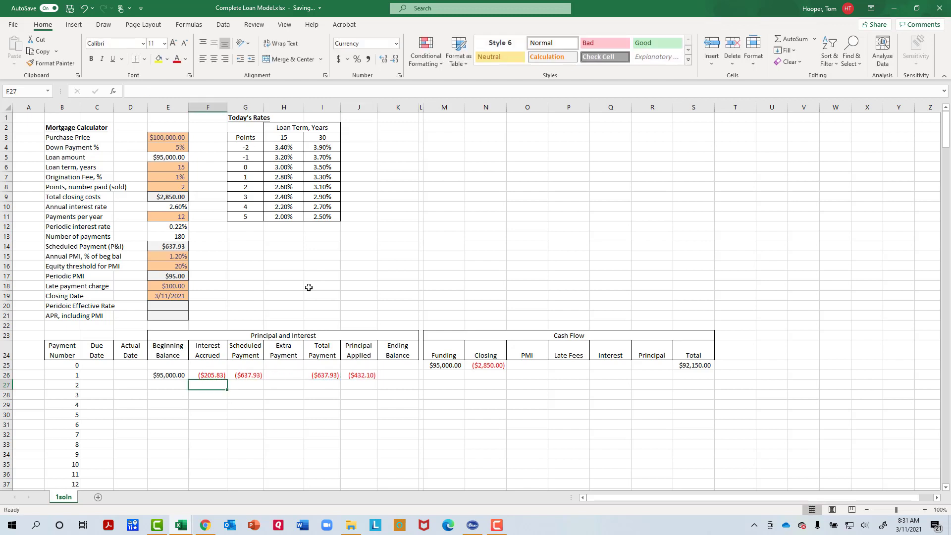
- Calculate payment 1's ending balance in K26 as beginning balance plus principal applied, =E26+J26
key("Up")
key("Right")
key("Right")
key("Right")
key("Right")
key("Right")
type("=")
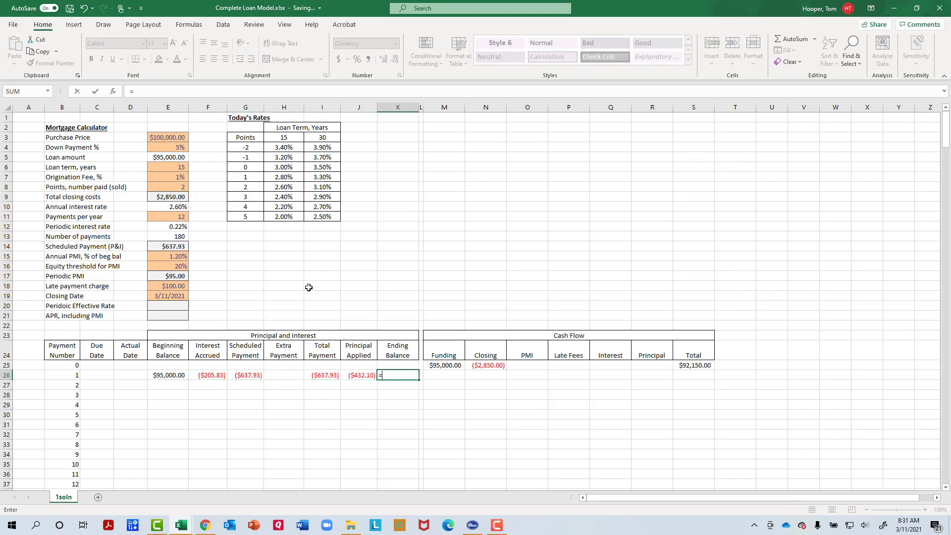
key("Left")
key("Left")
key("Left")
key("Left")
key("Left")
key("Left")
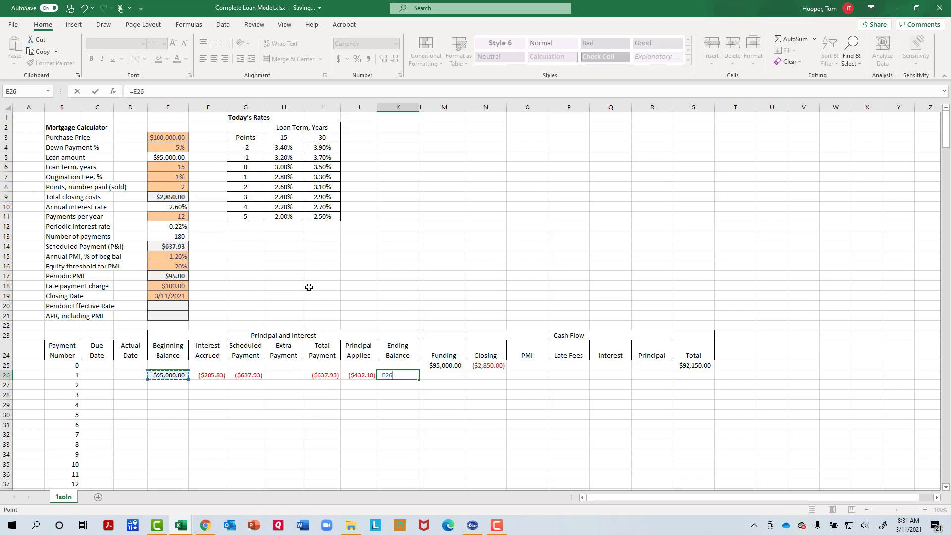
type("+")
key("Left")
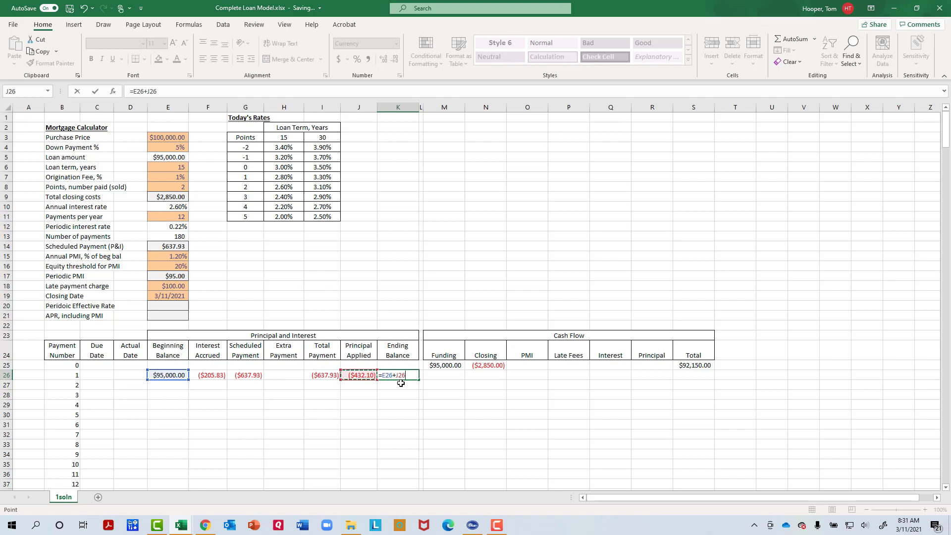
key("ctrl+Return")
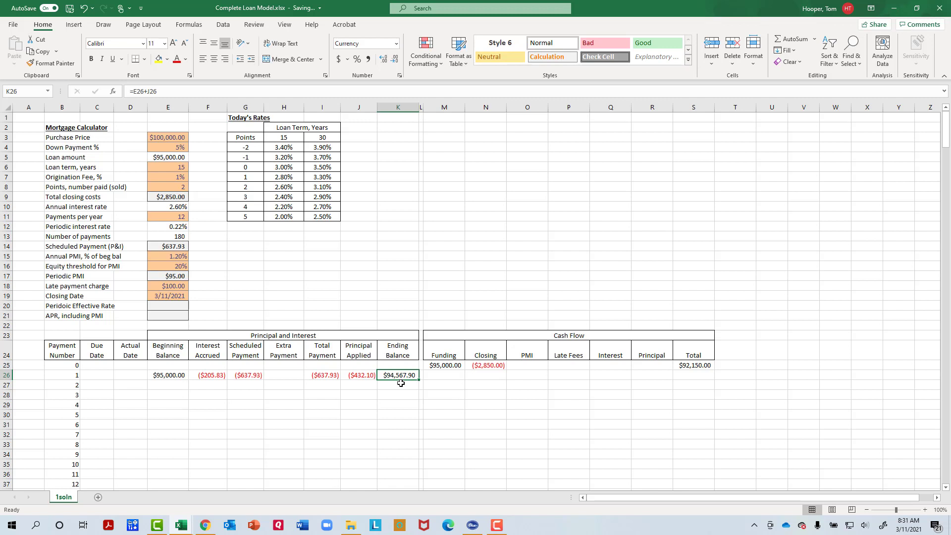
- Link payment 2's beginning balance in E27 to payment 1's ending balance with =K26
left_click(169, 386)
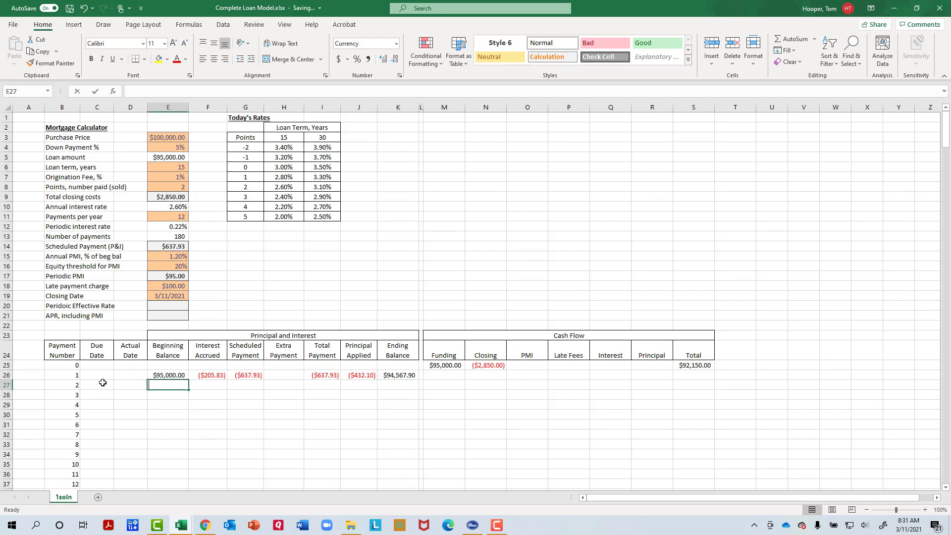
type("=")
key("Up")
key("Right")
key("Right")
key("Right")
key("Right")
key("Right")
key("Right")
key("Return")
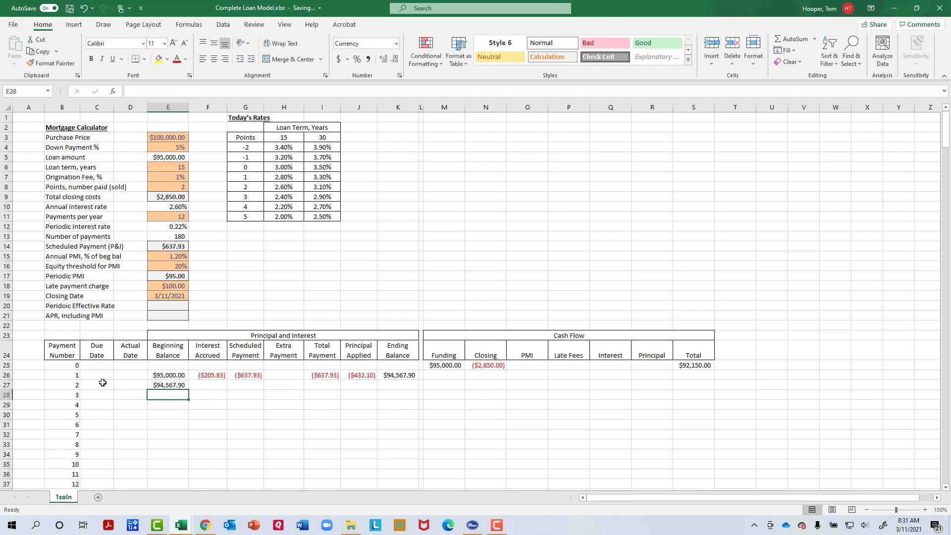
- Copy payment 1's accrued interest formula from F26 into F27 and check its cell references
key("Up")
key("Right")
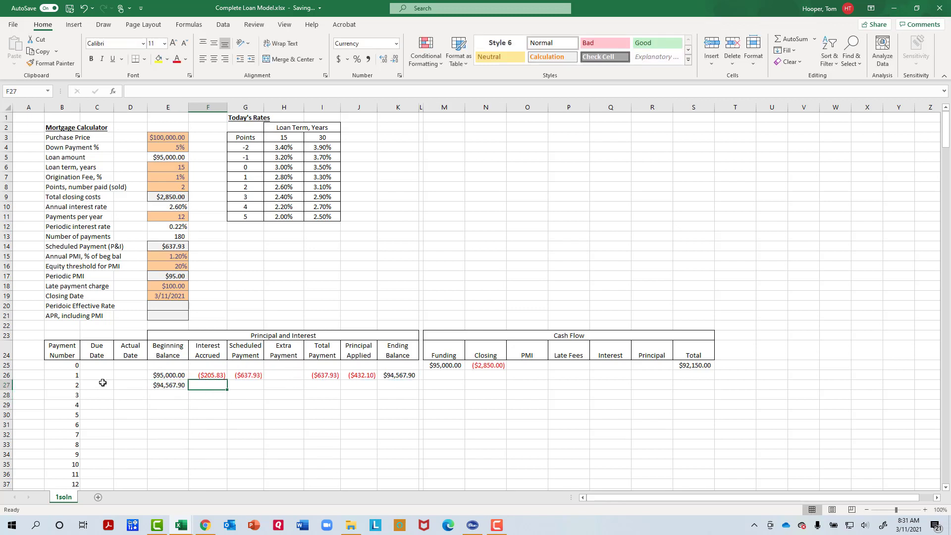
key("Up")
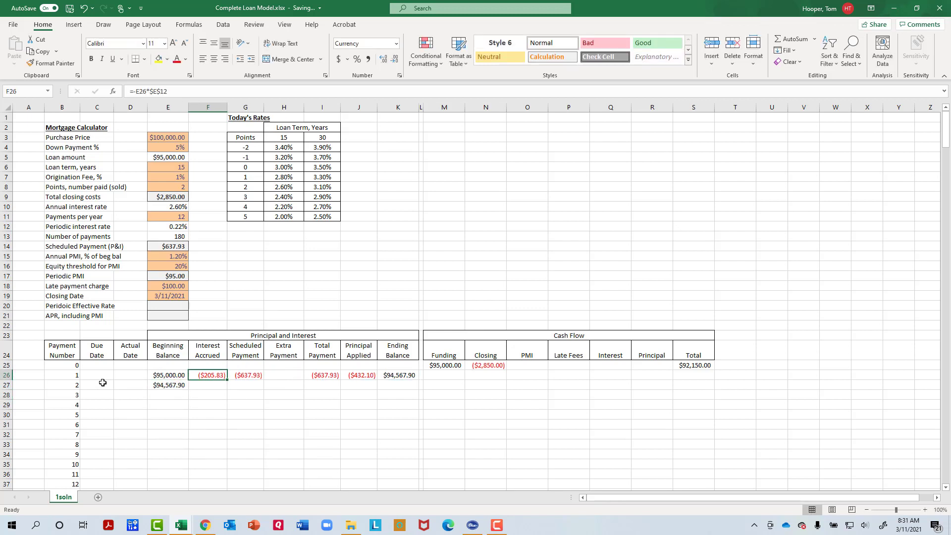
key("ctrl+c")
key("Down")
key("ctrl+v")
key("F2")
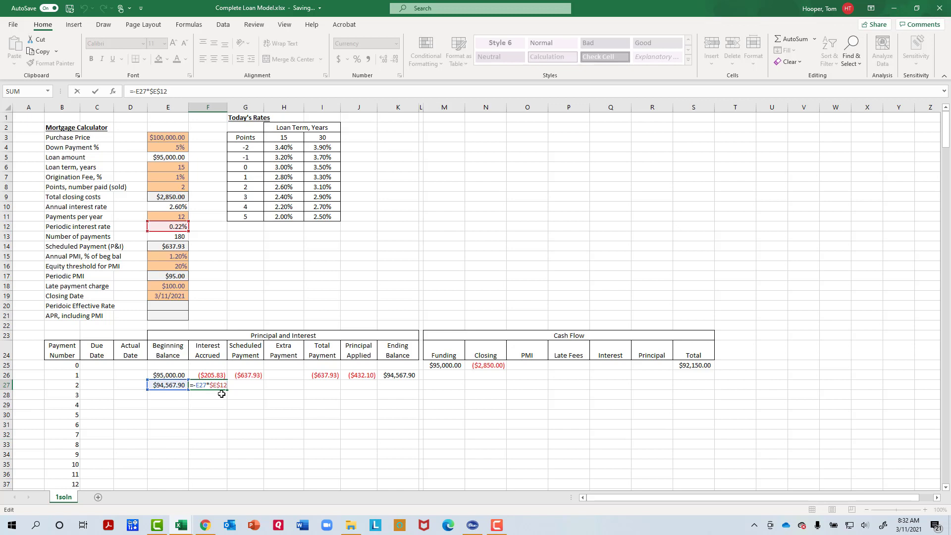
key("Escape")
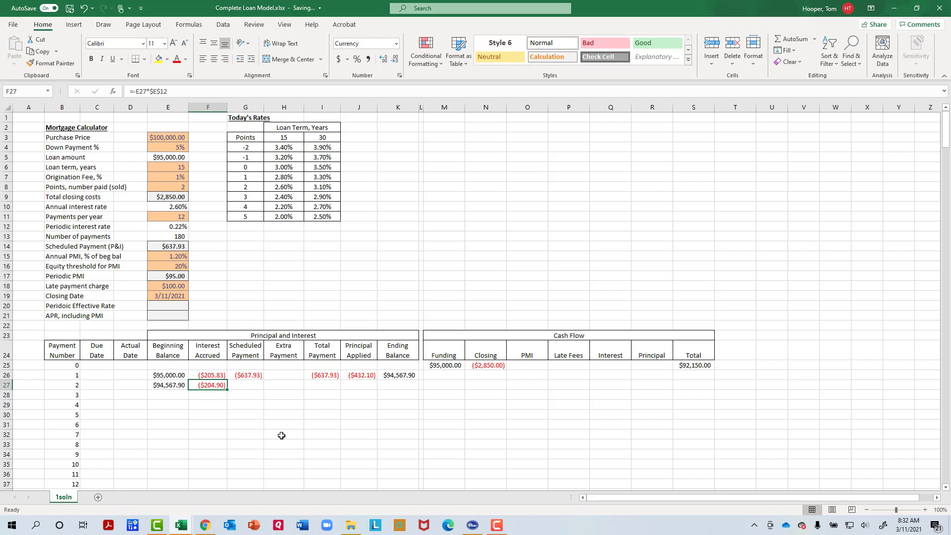
- Make the scheduled payment reference in G26 absolute, =-$E$14, and copy the formula into G27
key("Right")
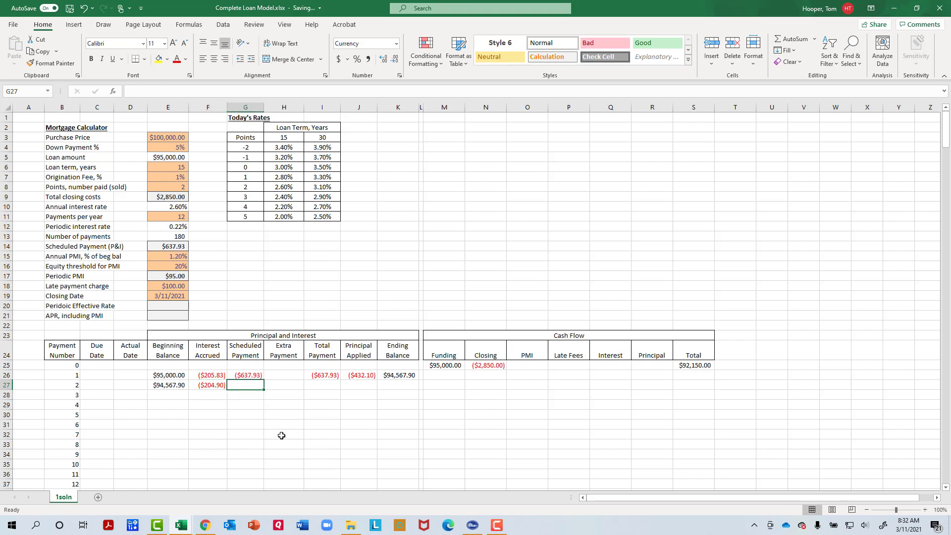
key("Up")
type("=-E14")
key("F4")
key("ctrl+Return")
key("ctrl+c")
key("Down")
key("ctrl+v")
key("Escape")
key("Right")
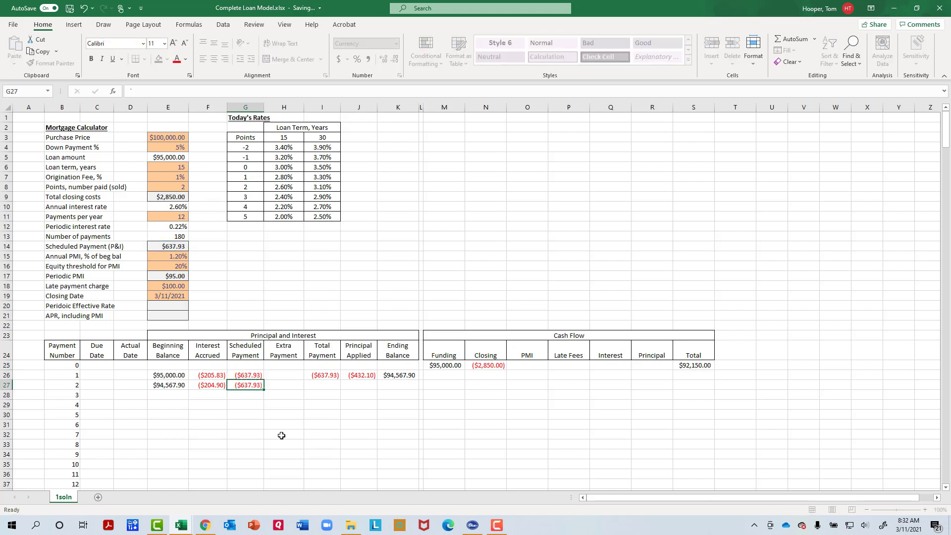
- Copy payment 1's total payment, principal applied and ending balance formulas from I26:K26 into row 27
key("Up")
key("Right")
key("shift+Right")
key("shift+Right")
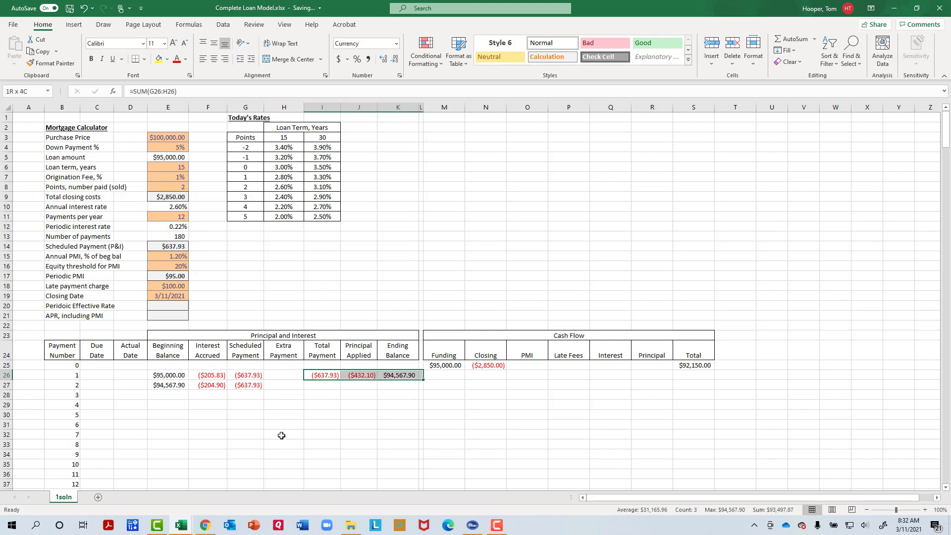
key("ctrl+c")
key("Down")
key("ctrl+v")
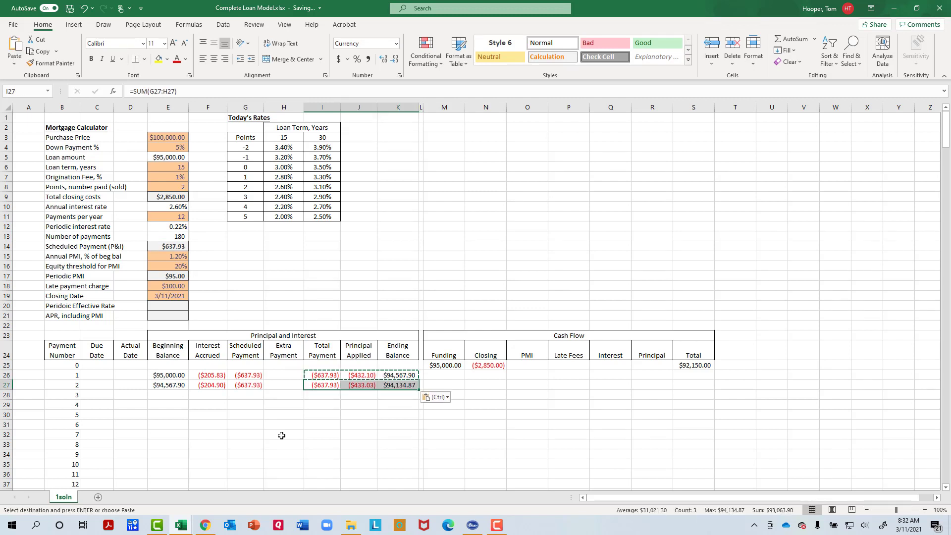
key("Escape")
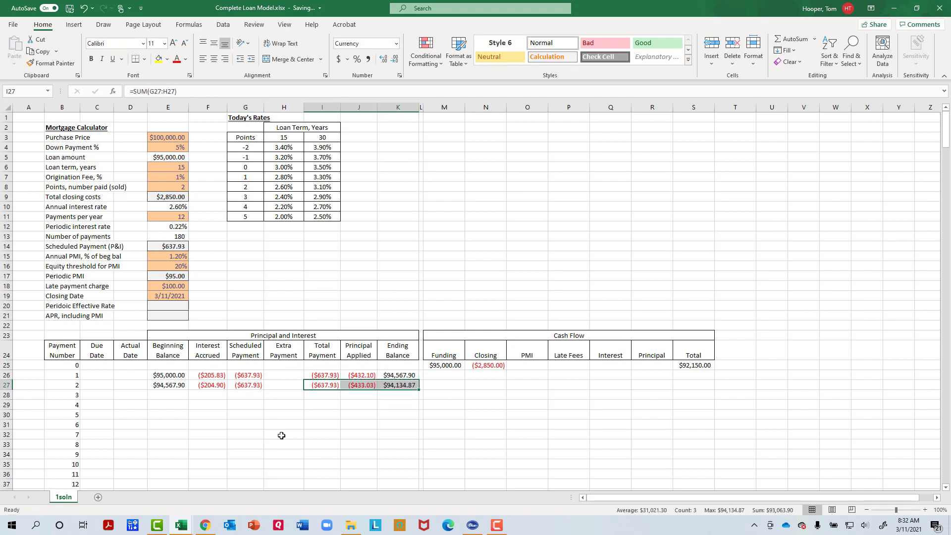
- Check payment 2's beginning balance formula, then copy E27:K27 down through payment 360 in row 385
key("Left")
key("Left")
key("Left")
key("Left")
key("F2")
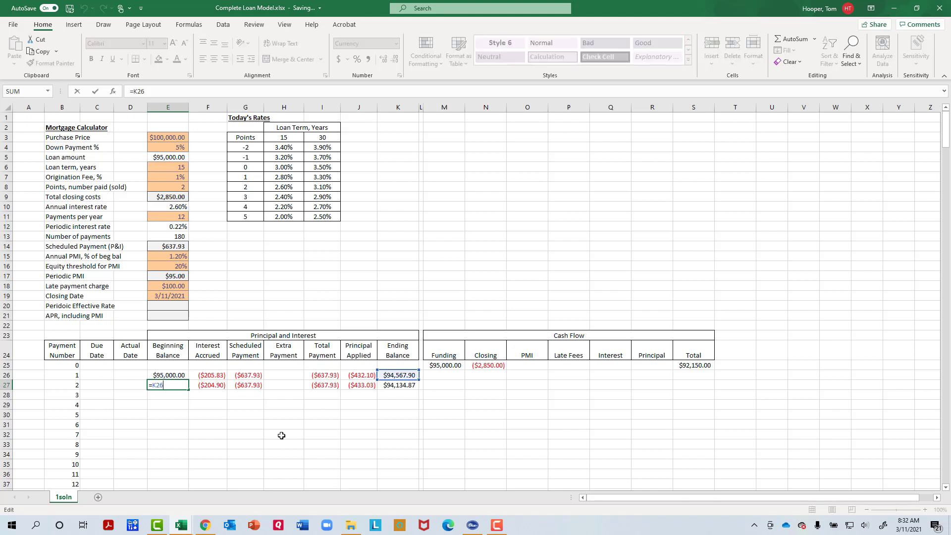
key("Escape")
key("shift+Right")
key("shift+Right")
key("shift+Right")
key("shift+Right")
key("shift+Right")
key("shift+Right")
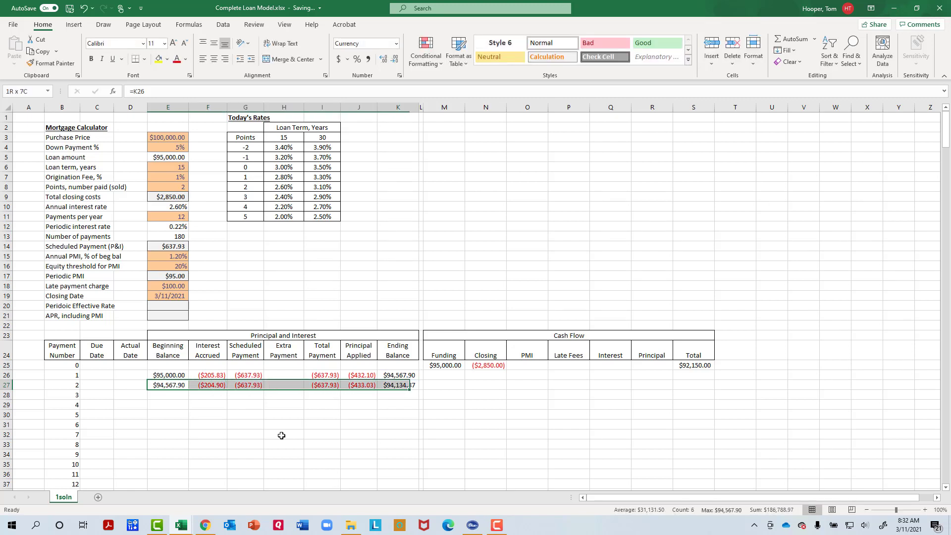
key("ctrl+c")
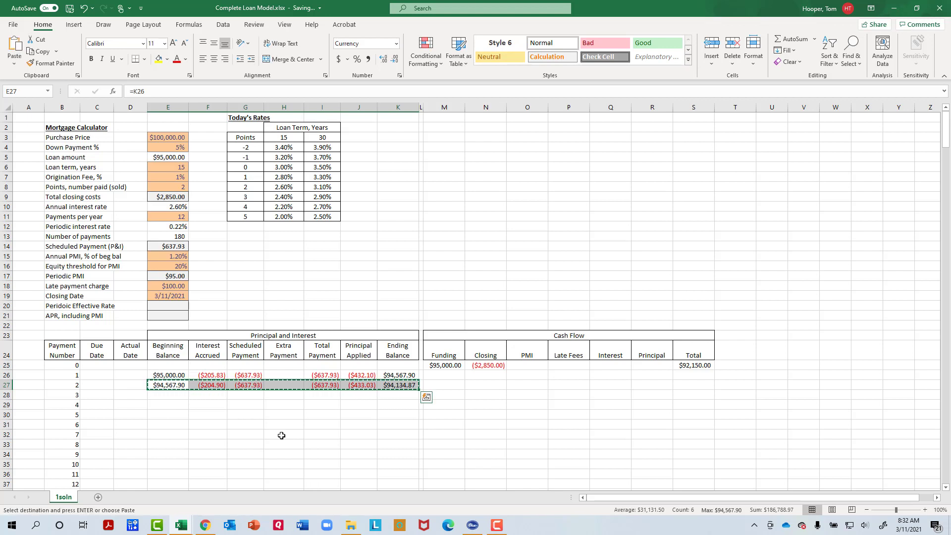
key("Left")
key("Left")
key("Left")
key("ctrl+Down")
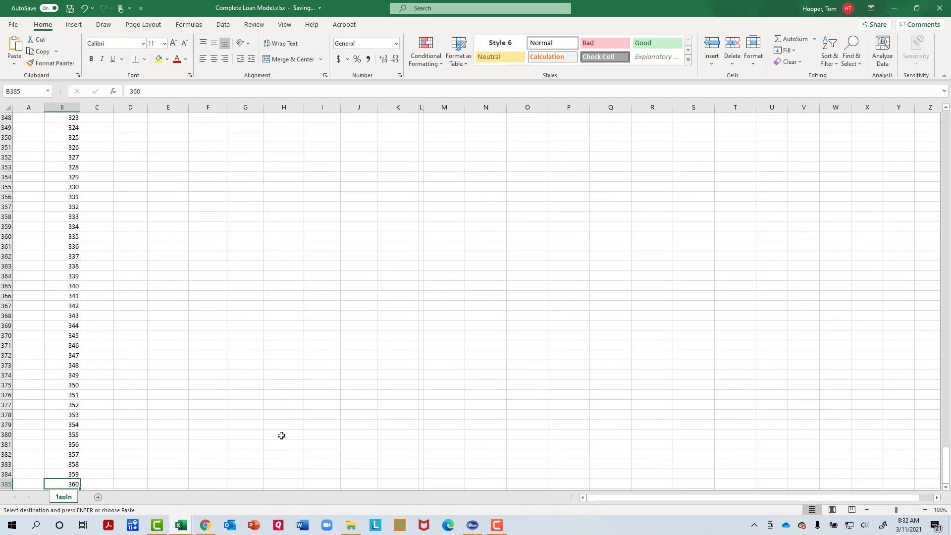
key("Right")
key("Right")
key("Right")
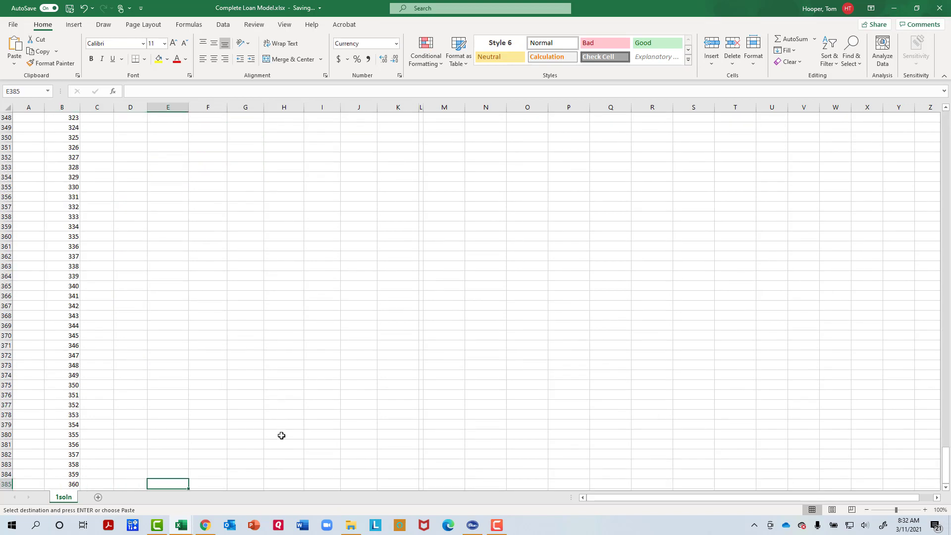
key("ctrl+shift+Up")
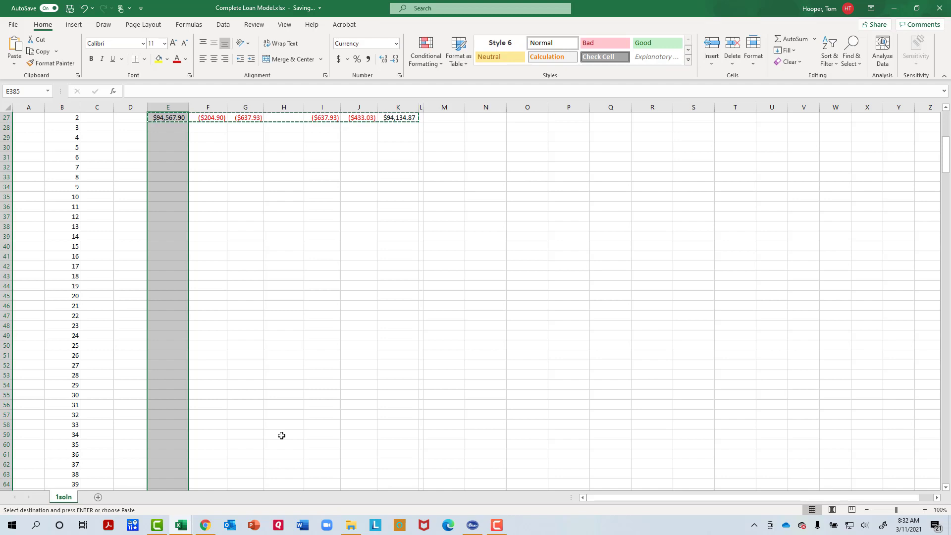
key("ctrl+v")
- Check the copied interest accrued formulas down column F, starting from payment 2
key("Right")
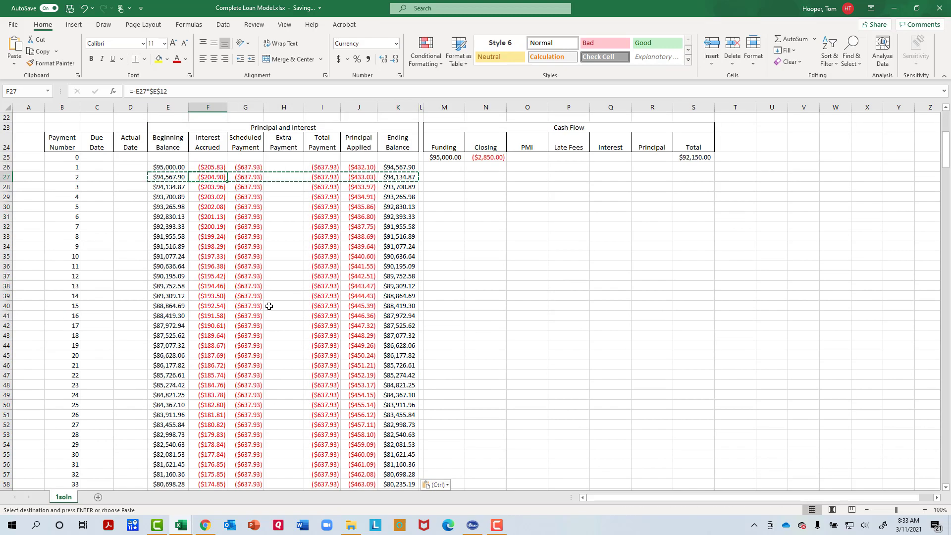
left_click(216, 188)
key("Down")
key("Down")
key("Down")
key("Down")
key("Down")
key("Down")
key("Down")
key("Down")
key("Down")
key("Down")
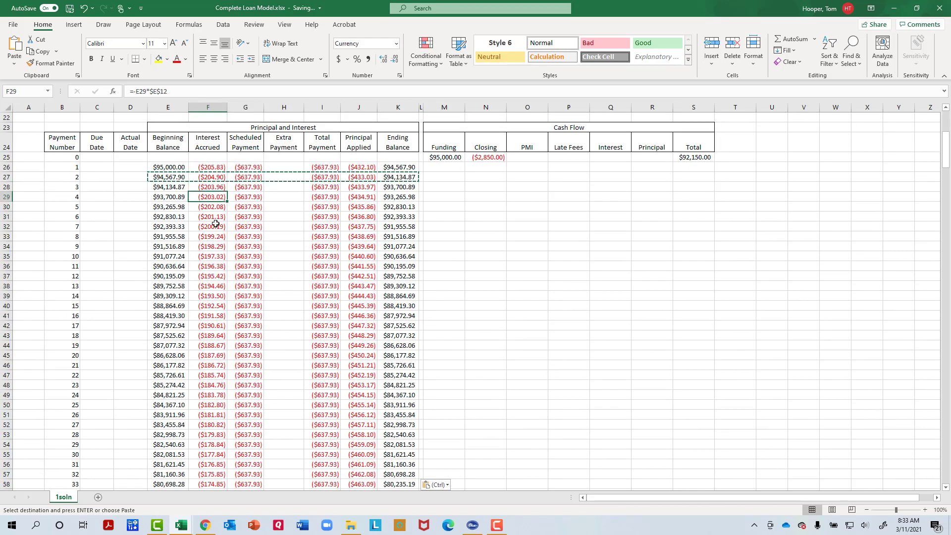
- Check the copied beginning balance formulas in column E and scheduled payment formulas in column G on several rows
left_click(169, 187)
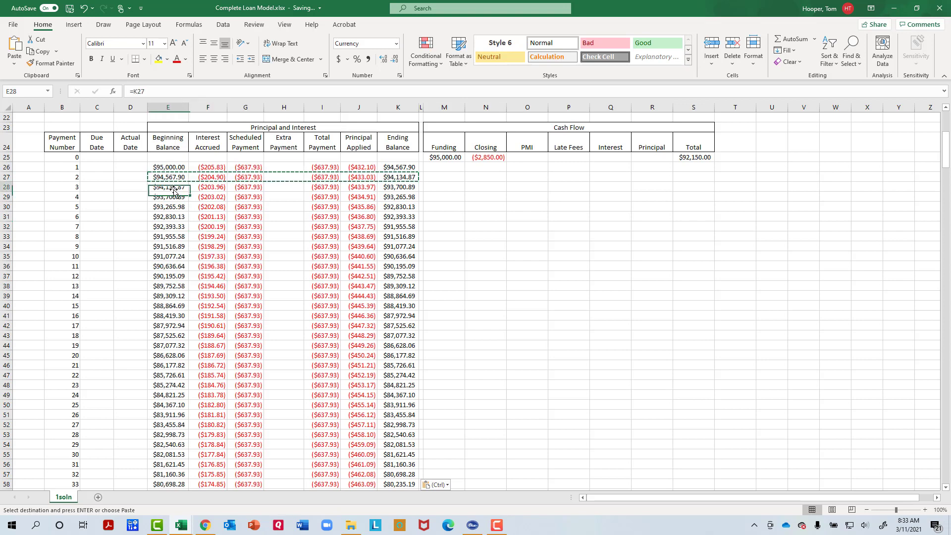
left_click(168, 216)
left_click(168, 236)
left_click(167, 266)
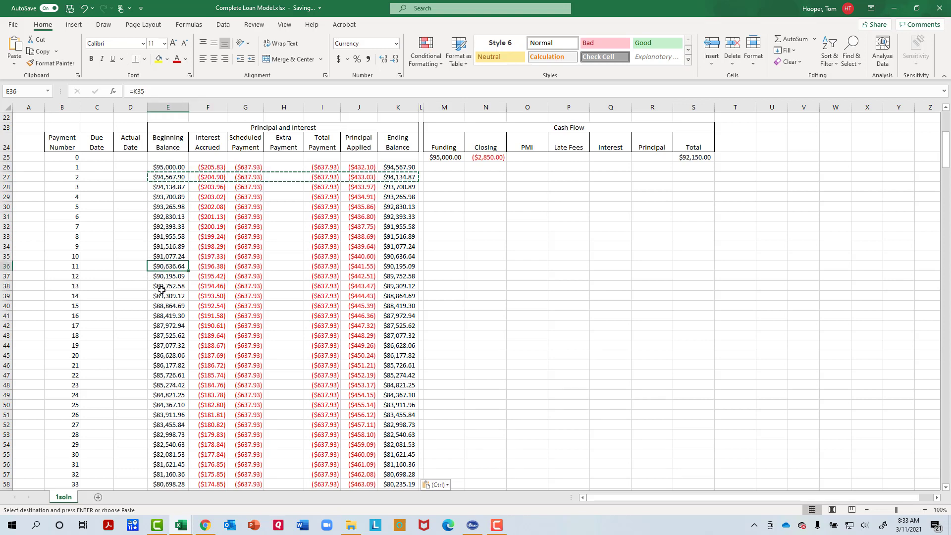
left_click(163, 287)
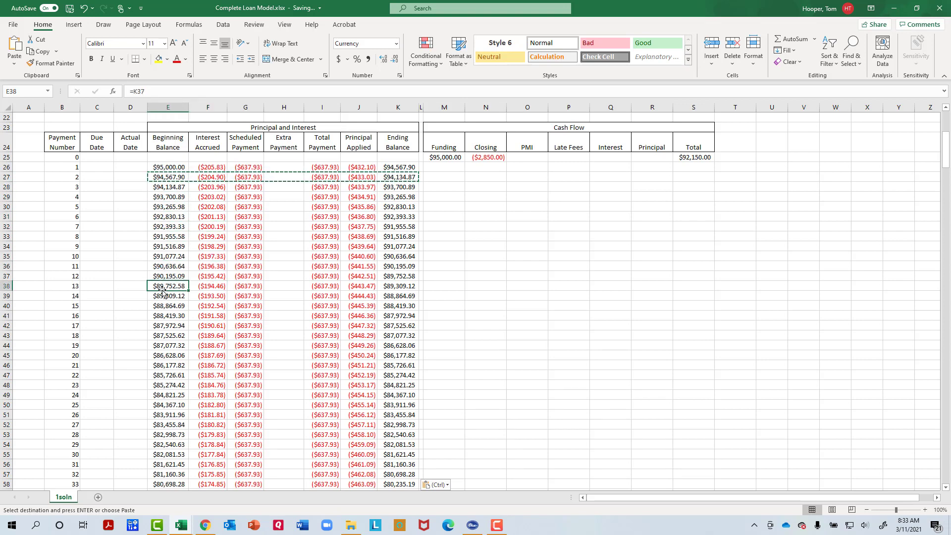
left_click(251, 168)
left_click(249, 188)
left_click(248, 207)
left_click(246, 226)
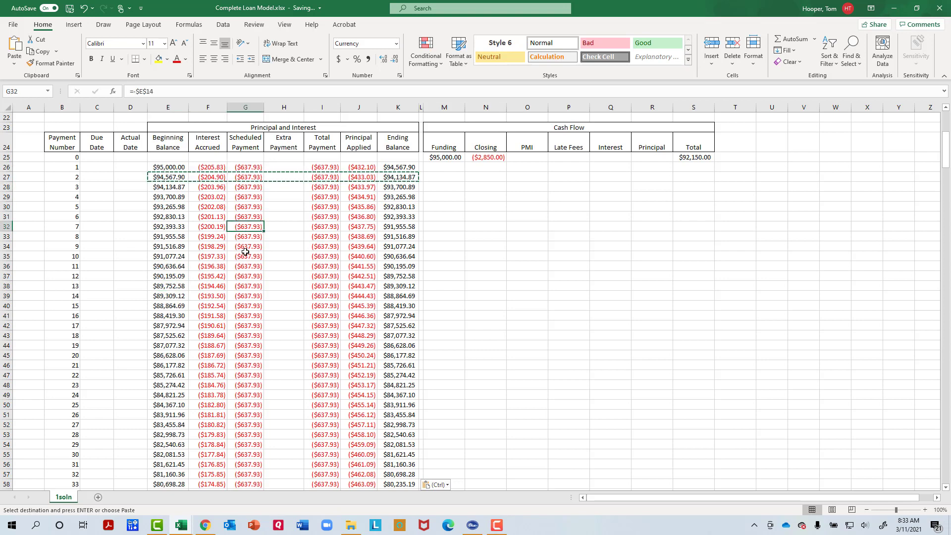
left_click(246, 247)
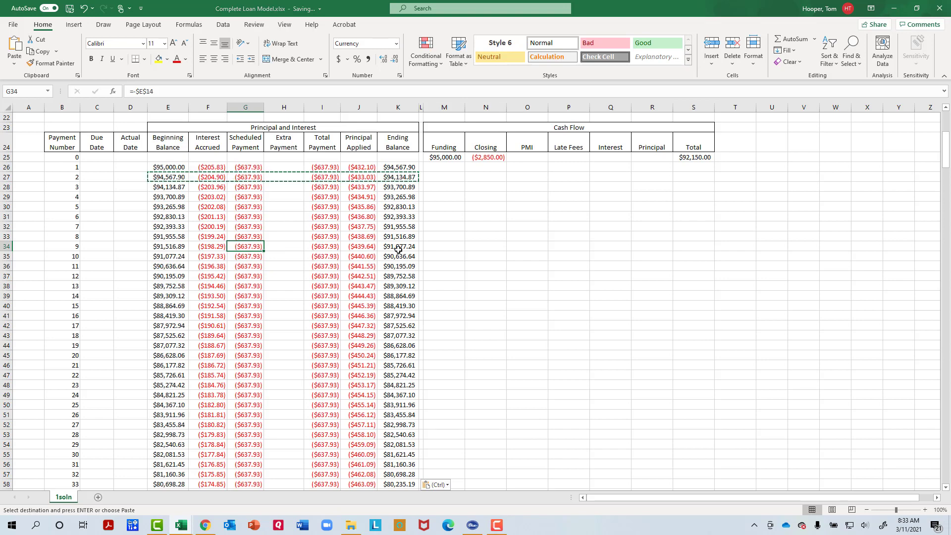
- Examine the schedule around the end of the 15-year term and select payment 180's entire row 205
key("Page_Up")
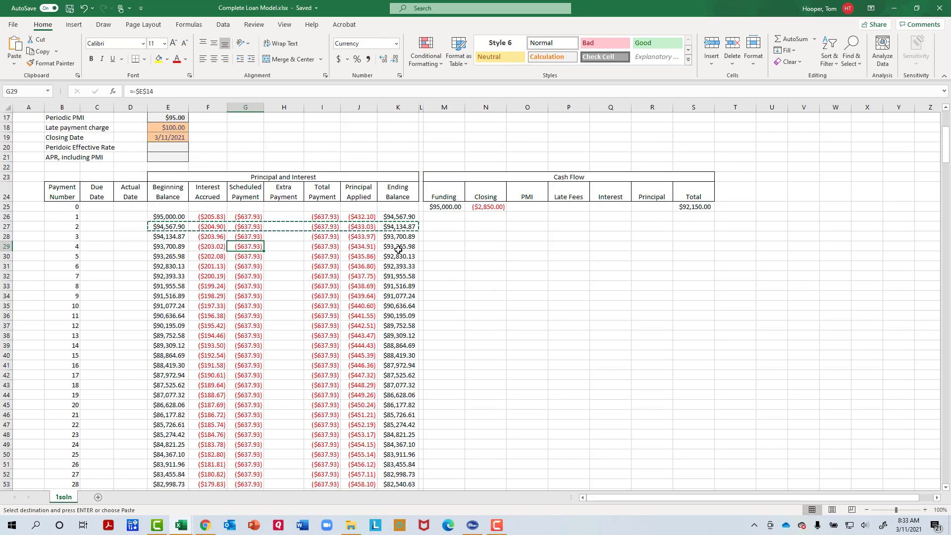
key("Page_Down")
key("Page_Down")
key("Page_Down")
key("Page_Down")
key("Page_Down")
scroll(398, 249, "down", 2)
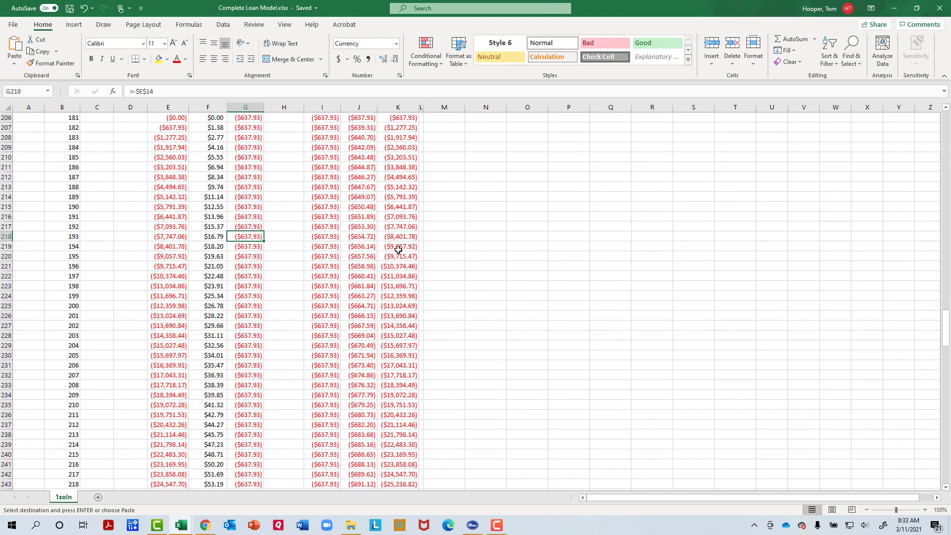
scroll(398, 250, "up", 5)
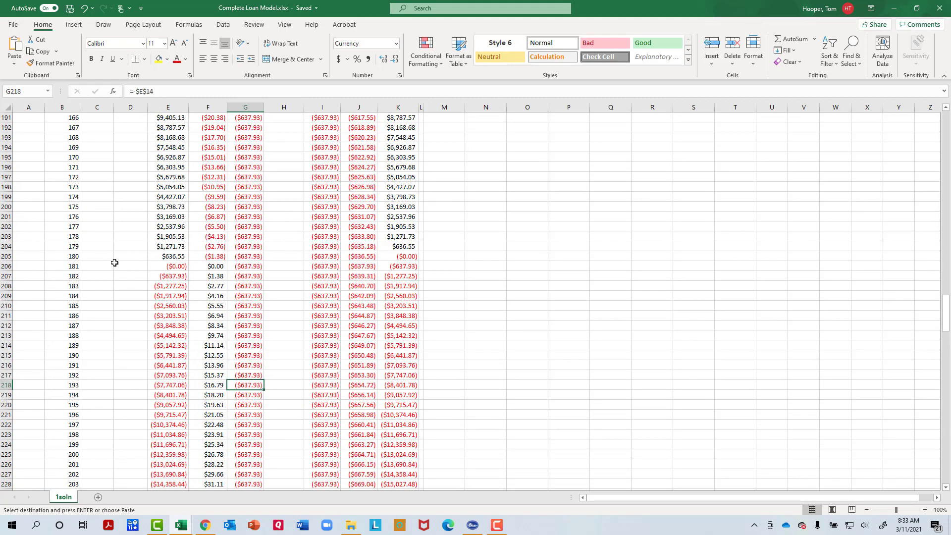
left_click(6, 256)
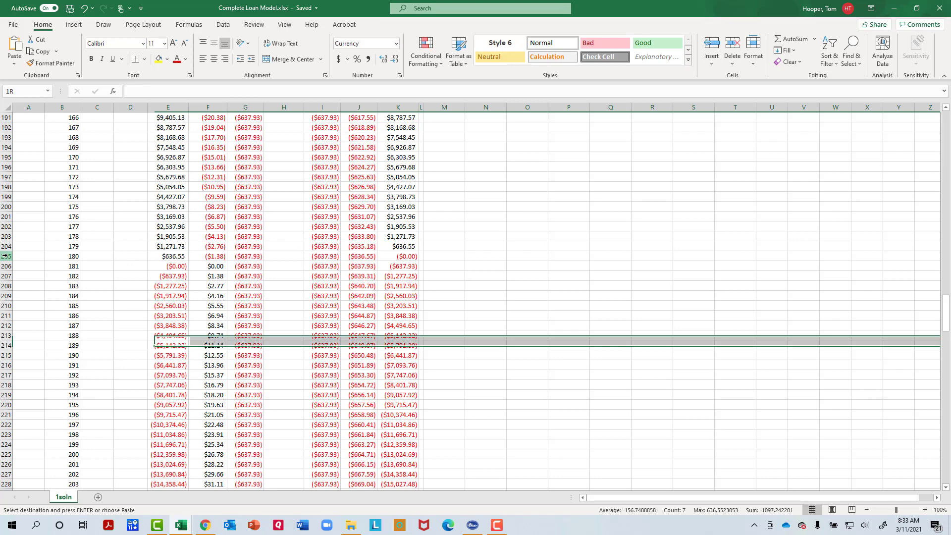
- Check payment 180's ending balance and scheduled payment formulas, and return to payment 1's scheduled payment in G26
left_click(405, 255)
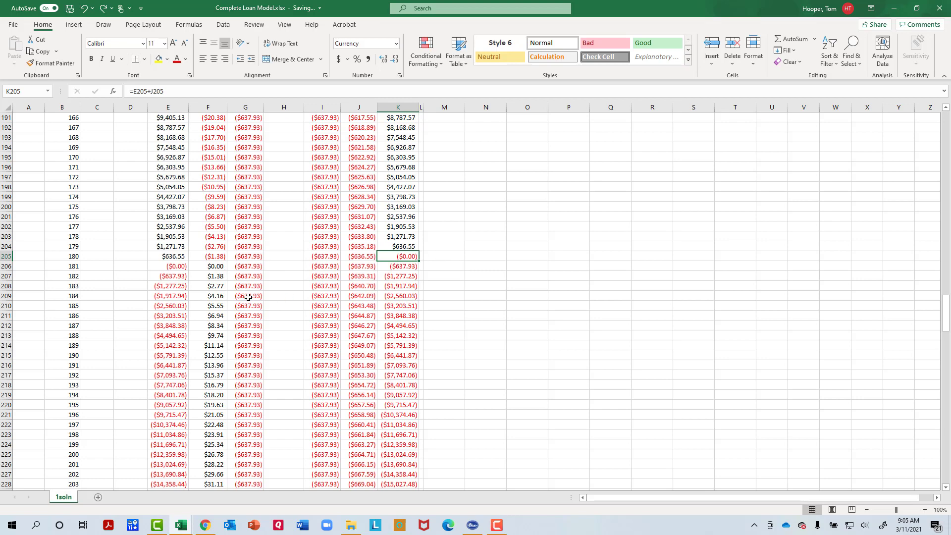
left_click(246, 255)
key("ctrl+Up")
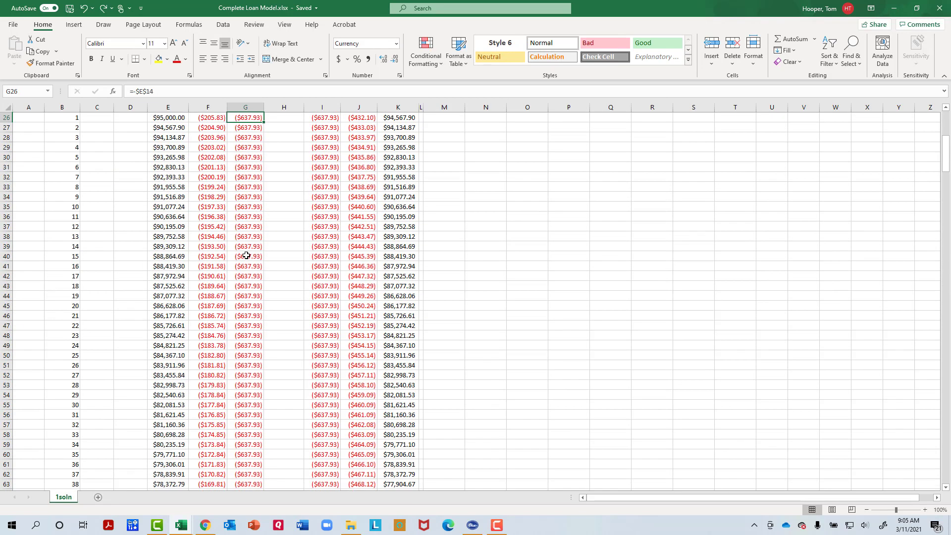
key("Up")
key("Up")
key("Up")
key("Up")
key("Up")
key("Up")
key("Up")
key("Up")
key("Up")
key("Up")
key("Up")
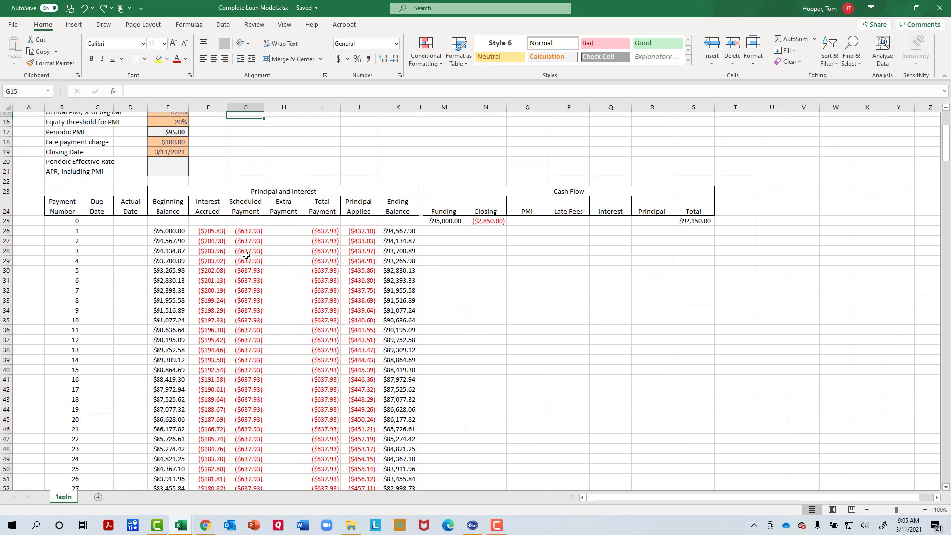
key("Down")
key("Down")
key("Down")
key("Down")
key("Down")
key("Down")
key("Down")
key("Down")
key("Down")
key("Down")
key("Down")
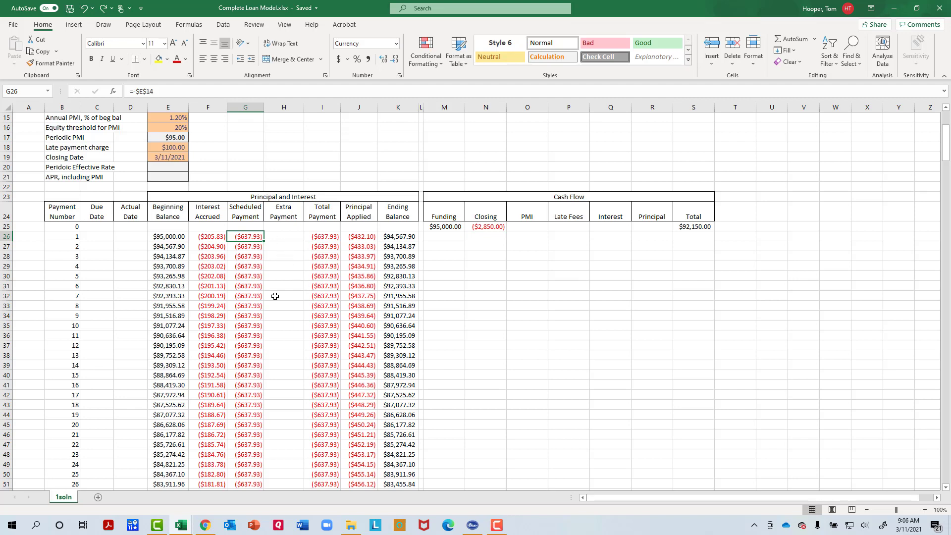
- Enter a test extra payment of -$93000 for payment 2 in H27
left_click(287, 246)
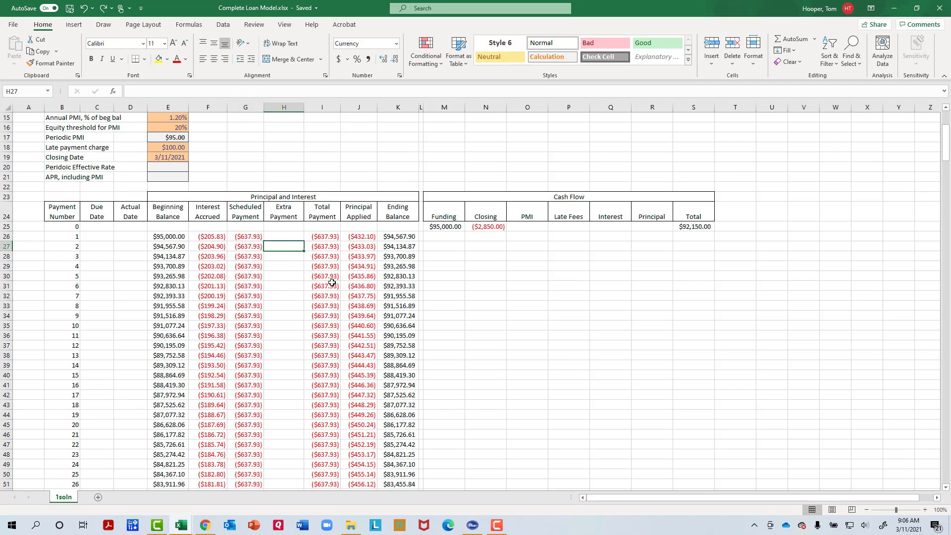
type("-")
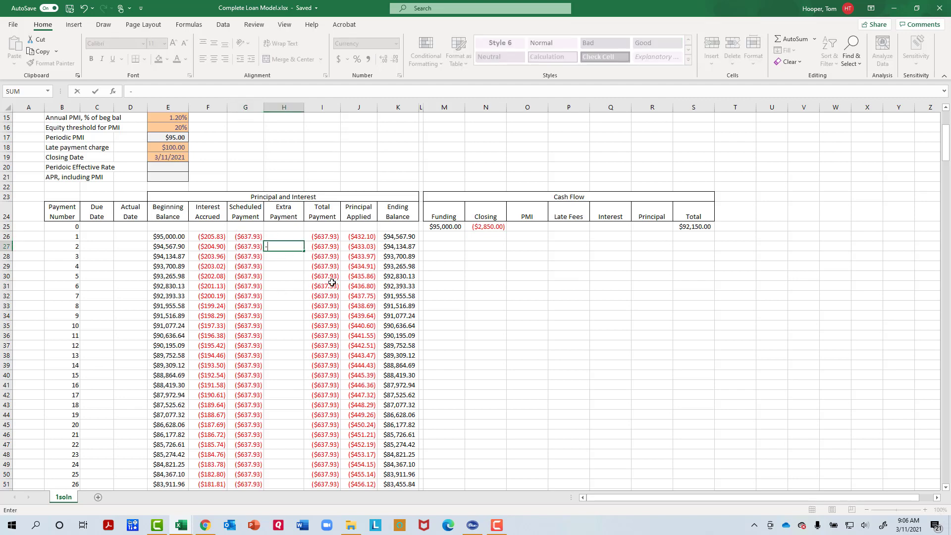
type("$93000")
key("Return")
- Autofit the Total Payment and Principal Applied column widths to the payment 2 amounts in I27:J27
key("Up")
key("Right")
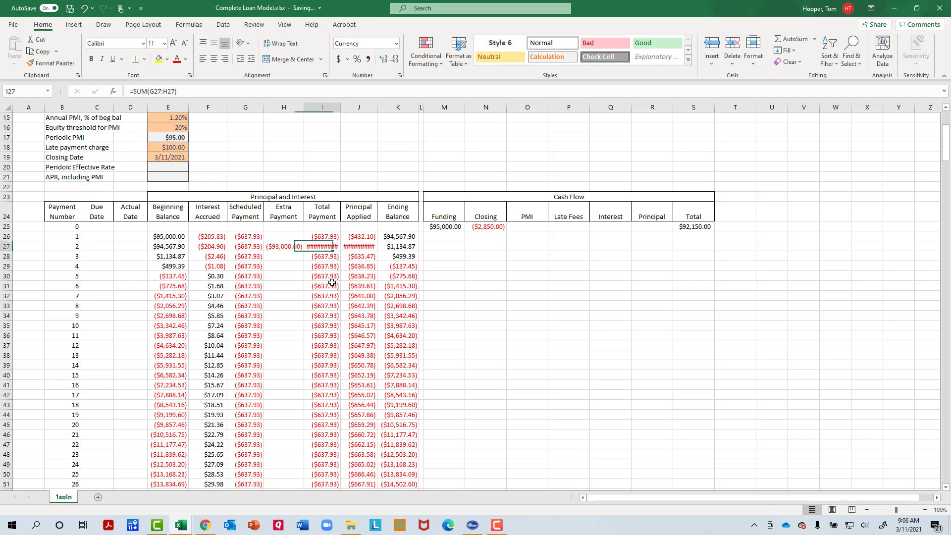
key("shift+Right")
key("alt+h")
key("o")
key("i")
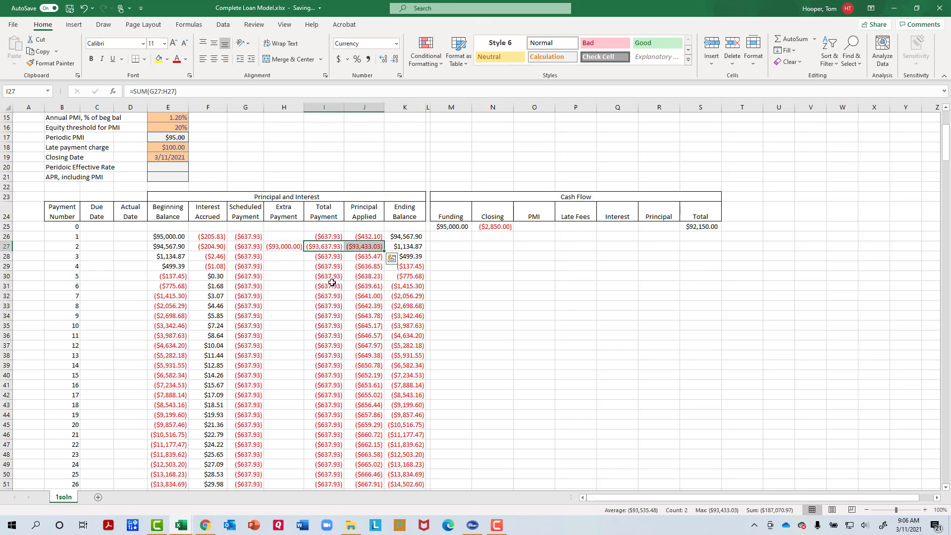
- Check the ending balances of payments 2 and 3 and payment 3's scheduled payment formula
left_click(405, 247)
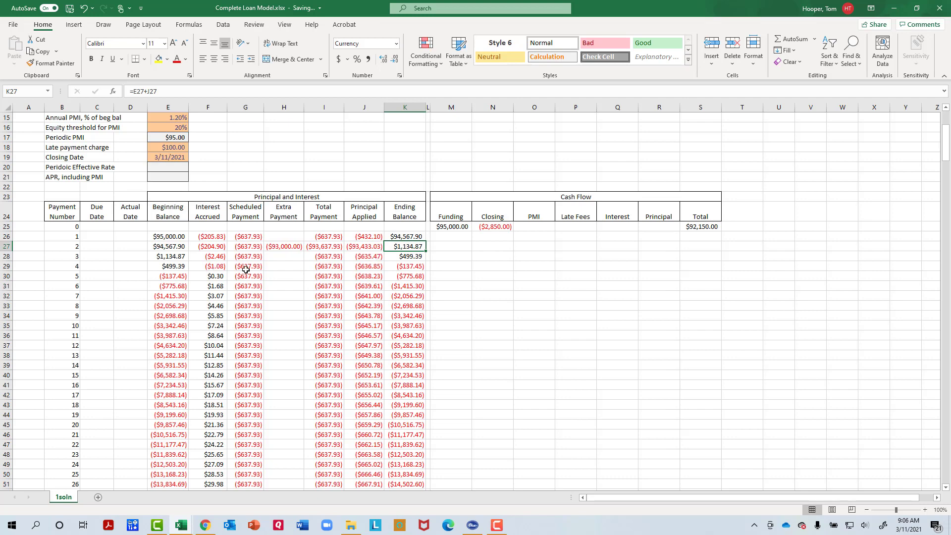
left_click(255, 258)
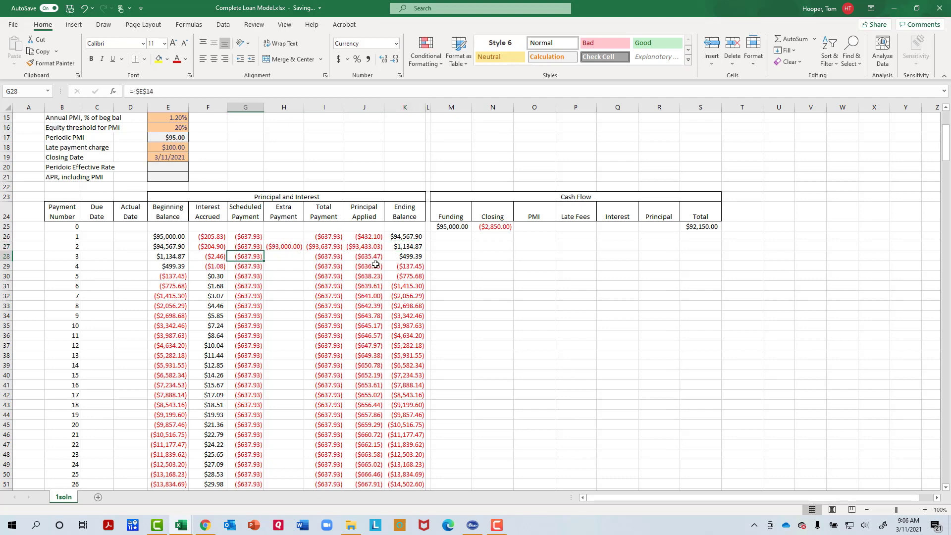
left_click(421, 257)
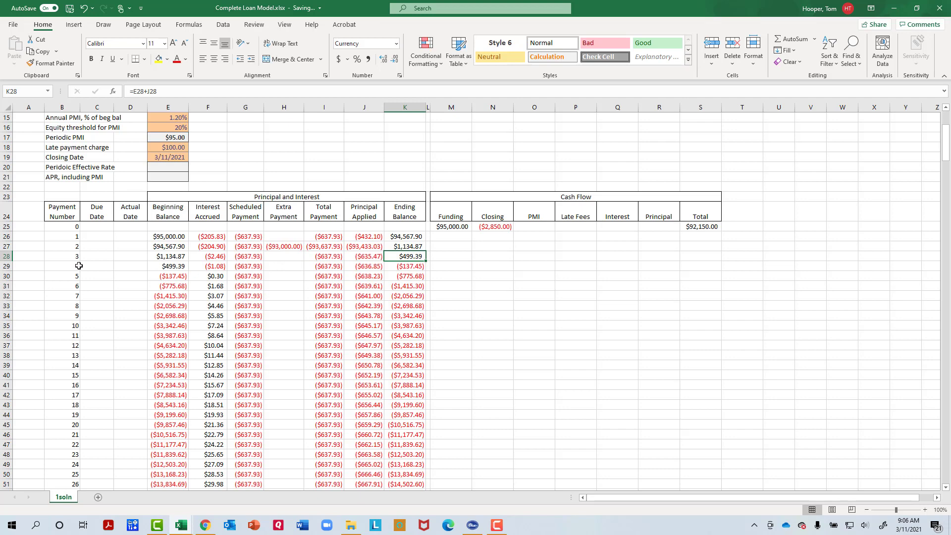
- Change payment 4's scheduled payment in G29 to =MAX(-$E$14,-E29+F29) and check its ending balance
left_click(255, 267)
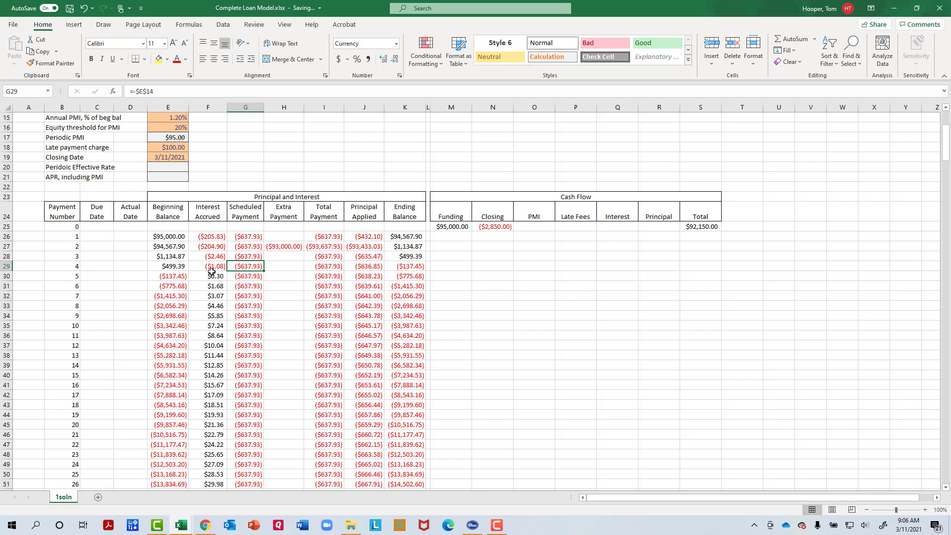
double_click(231, 266)
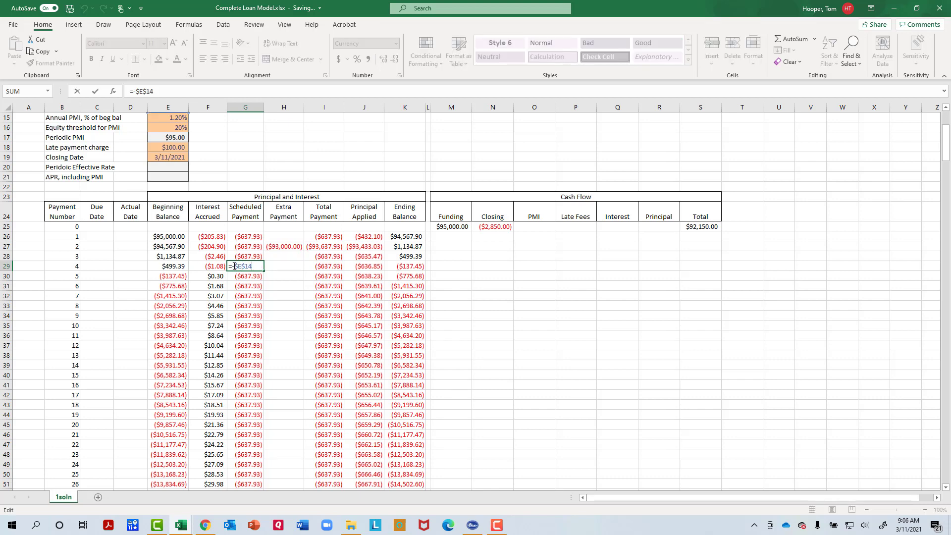
type("max(-$E$14")
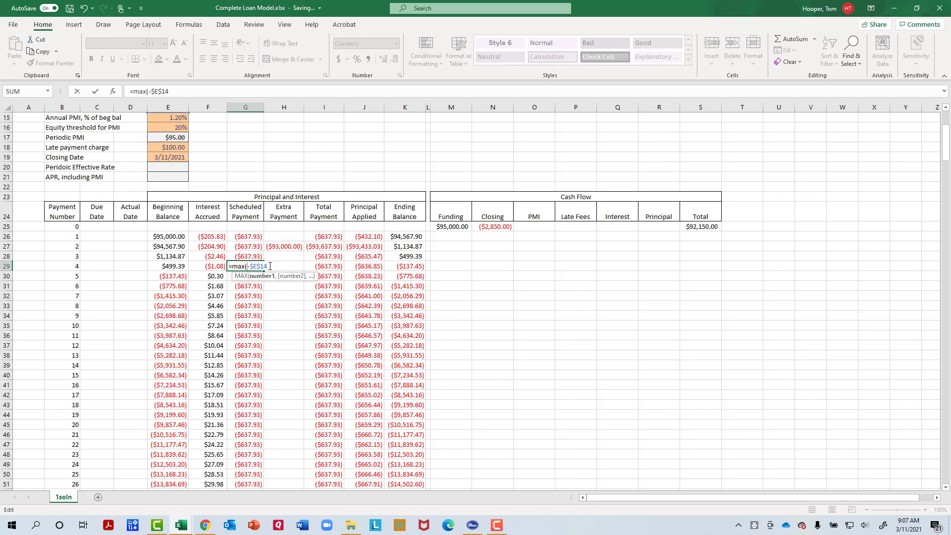
type(",")
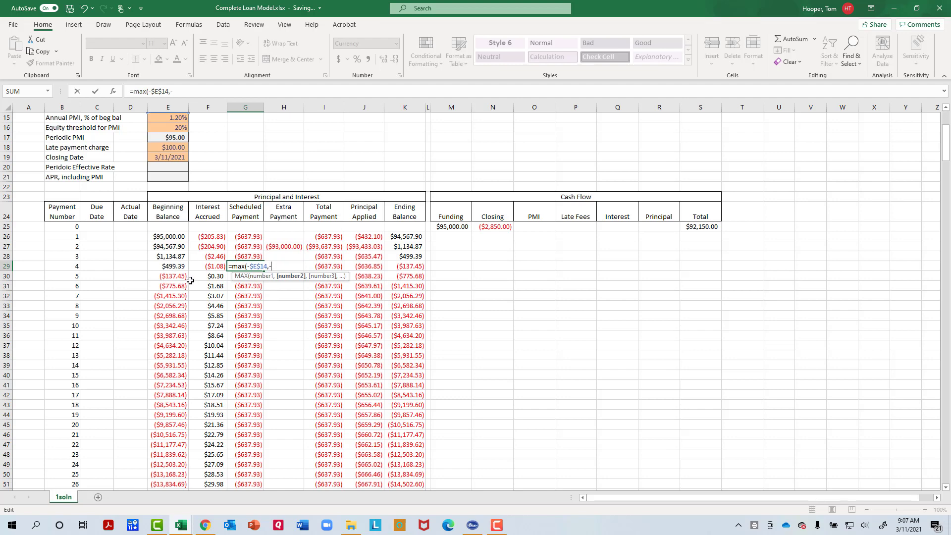
type("-")
left_click(175, 266)
type("+")
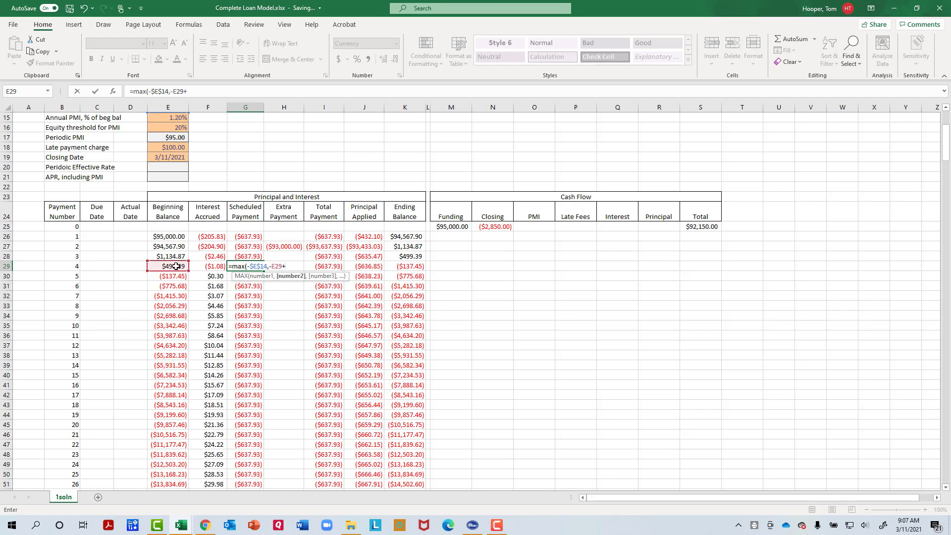
left_click(208, 267)
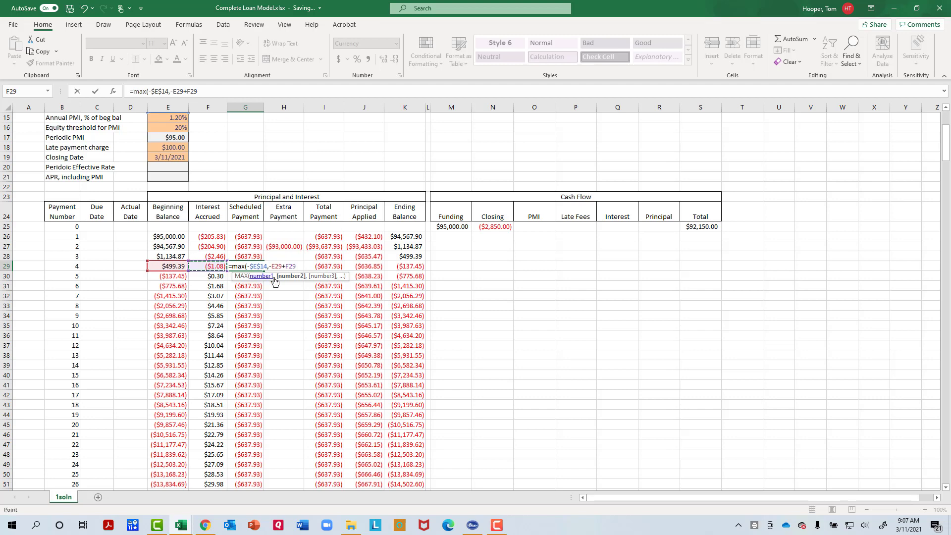
key("Return")
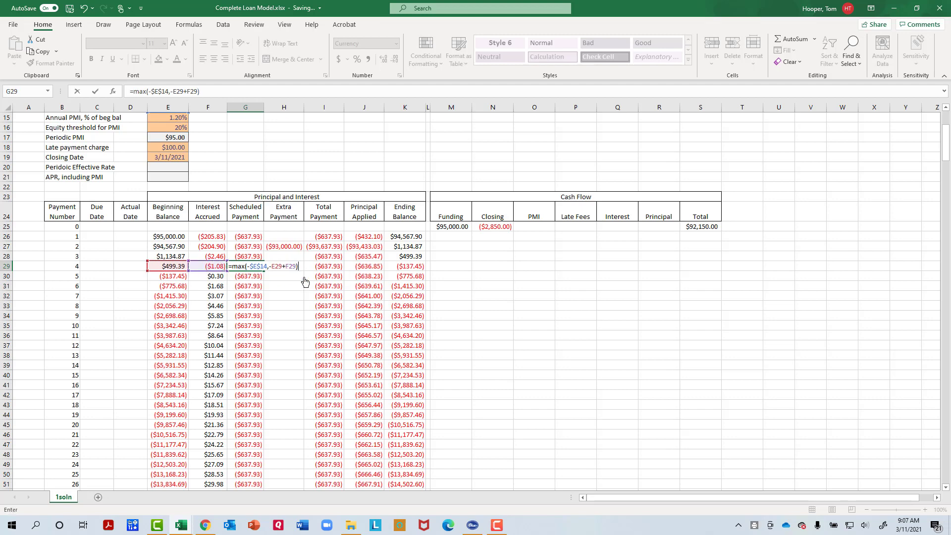
left_click(401, 266)
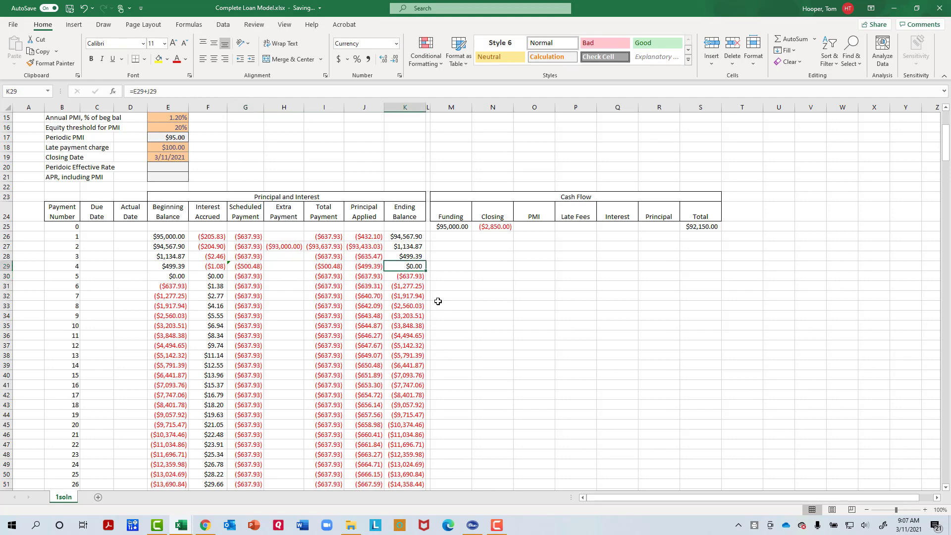
- Copy the MAX scheduled payment formula from G29 to the whole Scheduled Payment column, from G26 through payment 360
left_click(247, 267)
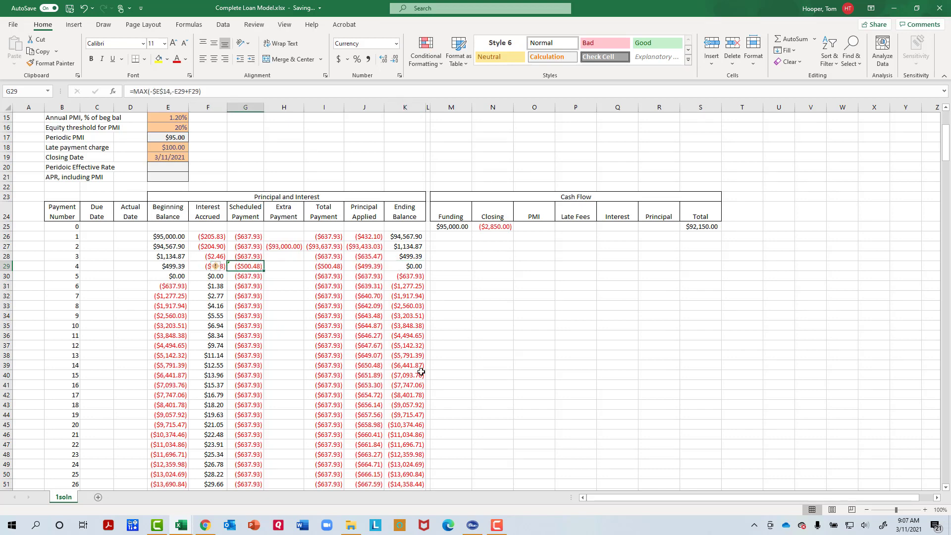
key("ctrl+c")
left_click(253, 236)
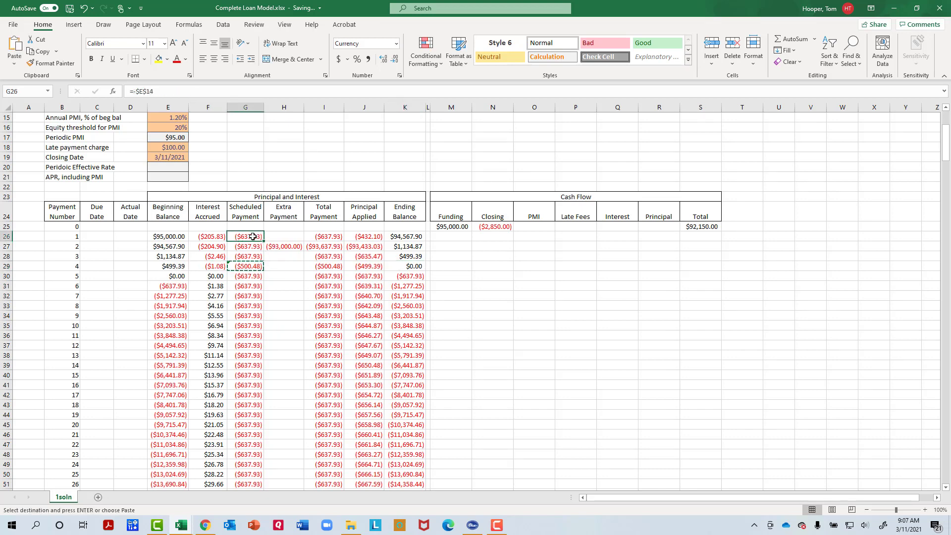
key("ctrl+shift+Down")
key("ctrl+v")
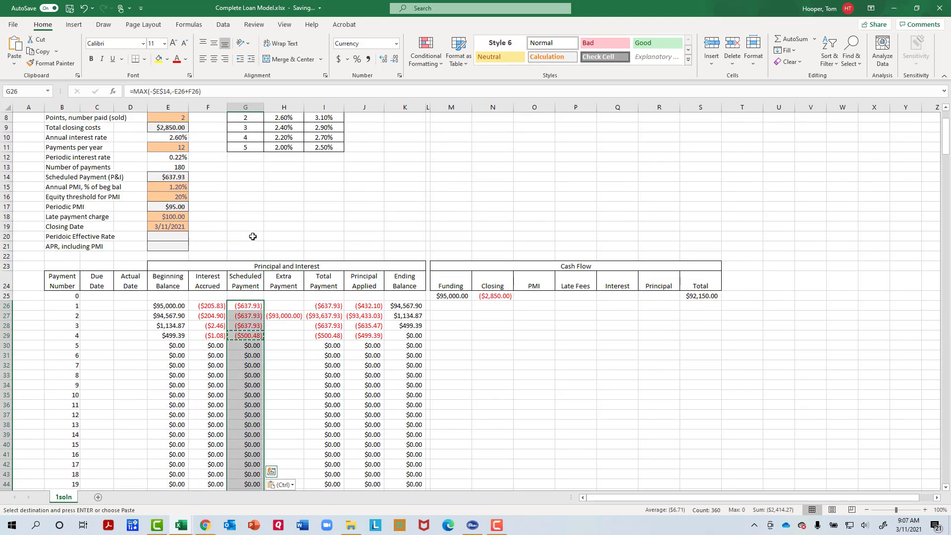
- Change payment 2's test extra payment in H27 to -83000
left_click(286, 317)
double_click(286, 318)
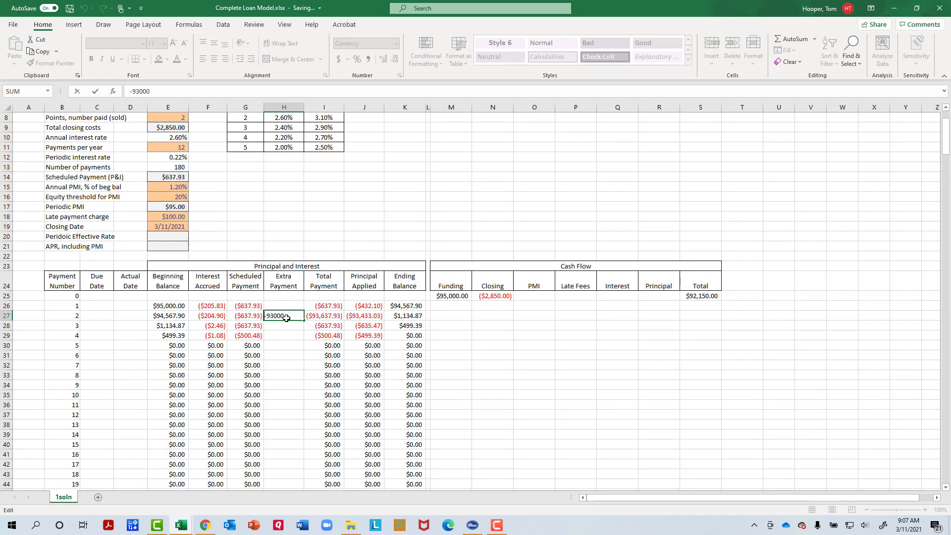
key("Delete")
type("8")
key("Return")
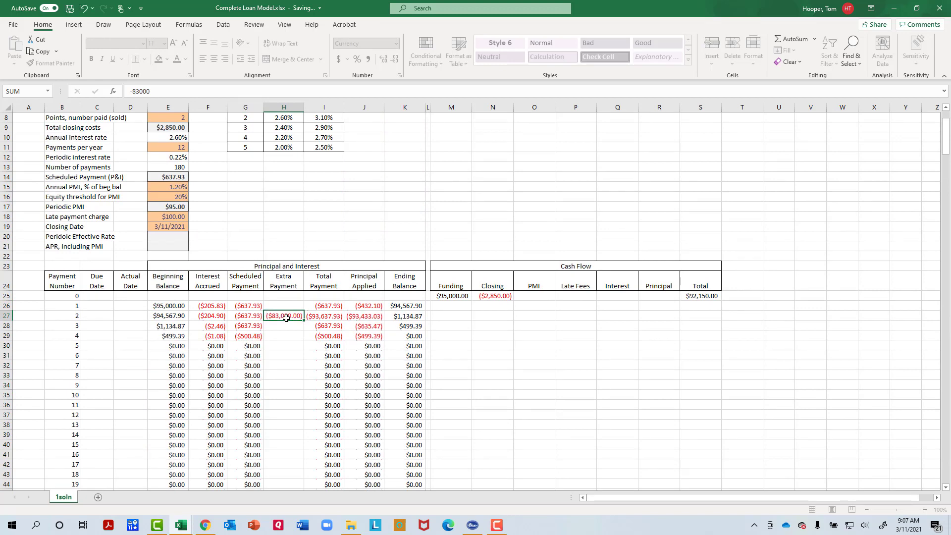
- Examine the final payoff row at payment 20 and its scheduled payment in G45
scroll(263, 410, "down", 3)
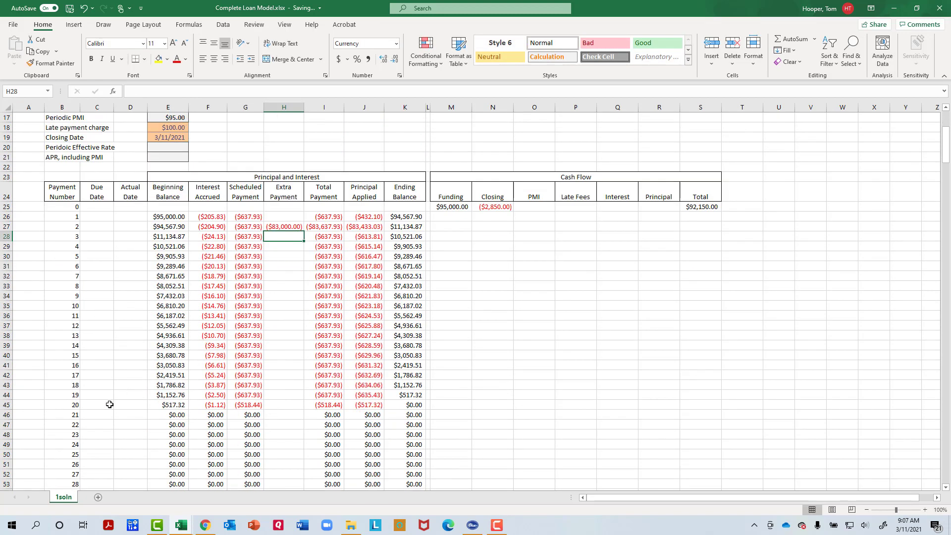
left_click(5, 405)
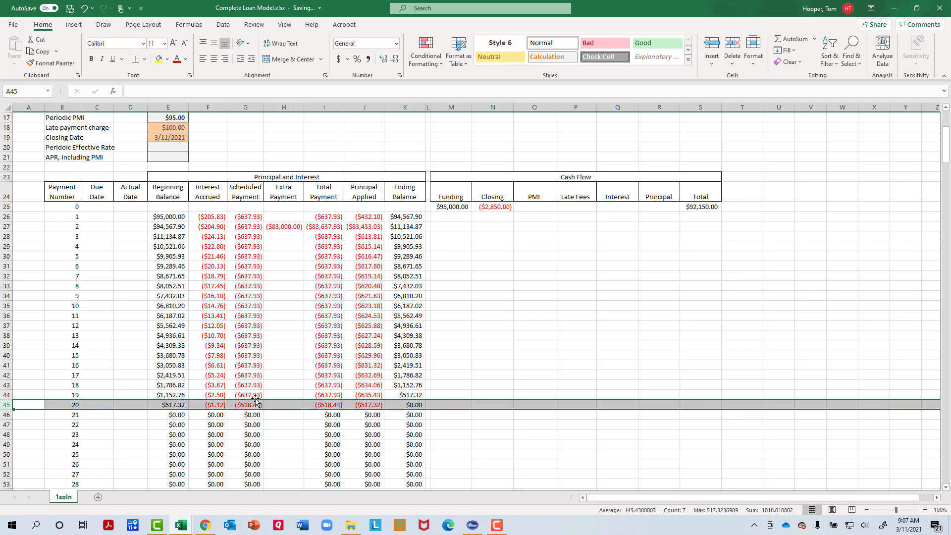
left_click(249, 405)
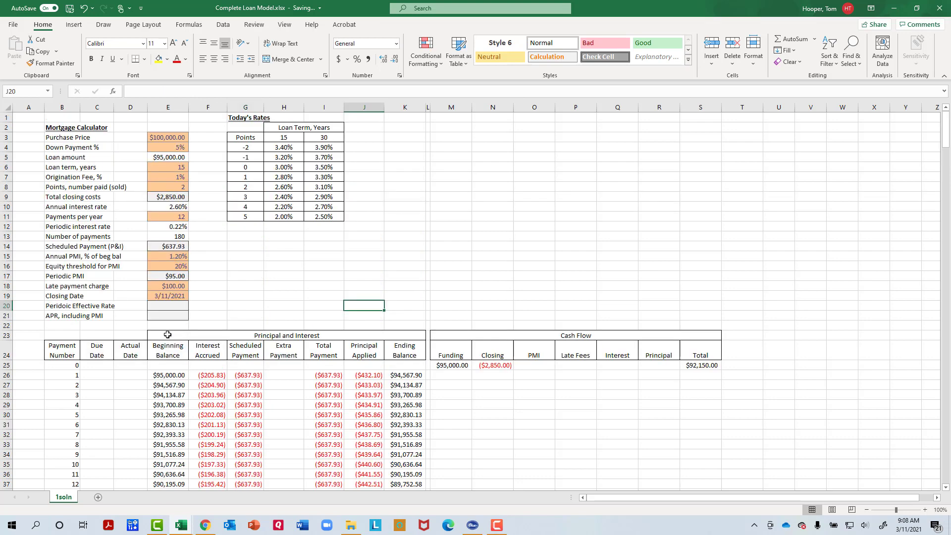
- Review the Principal and Interest headings in E23:K24 and the cash flow section's funding, closing and total cells
left_click_drag(167, 335, 404, 353)
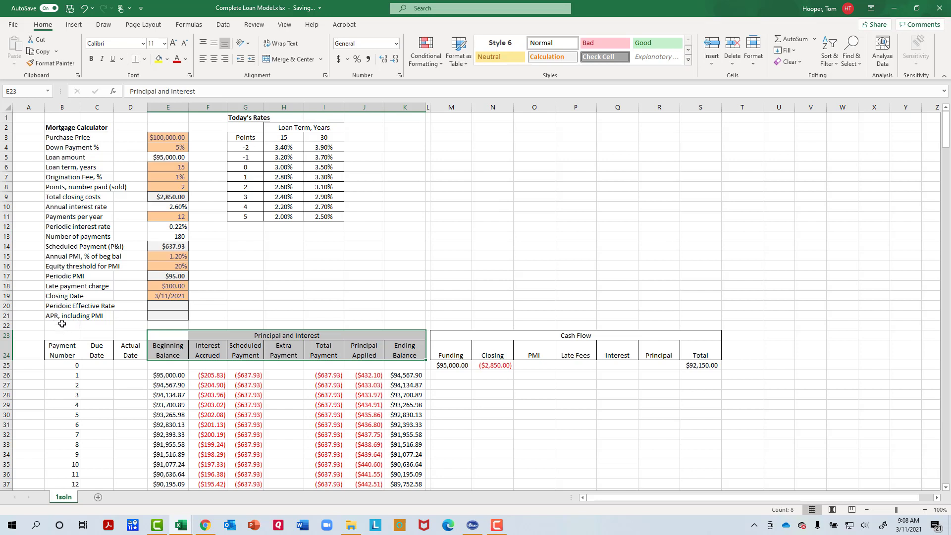
left_click(460, 364)
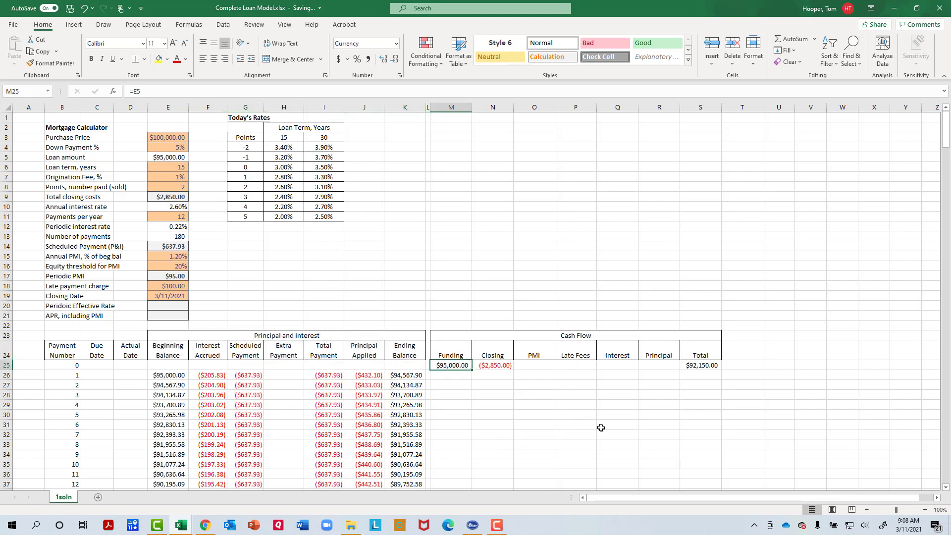
left_click(495, 374)
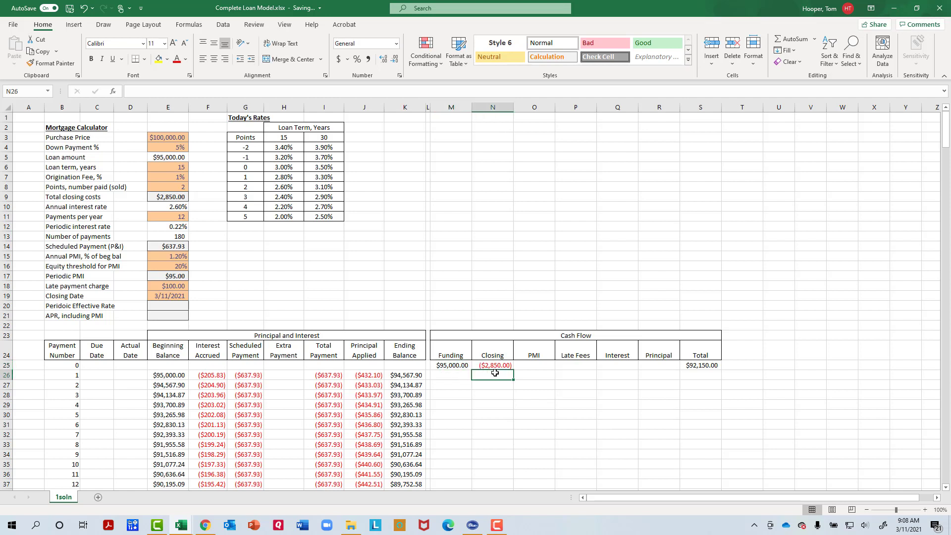
left_click(716, 365)
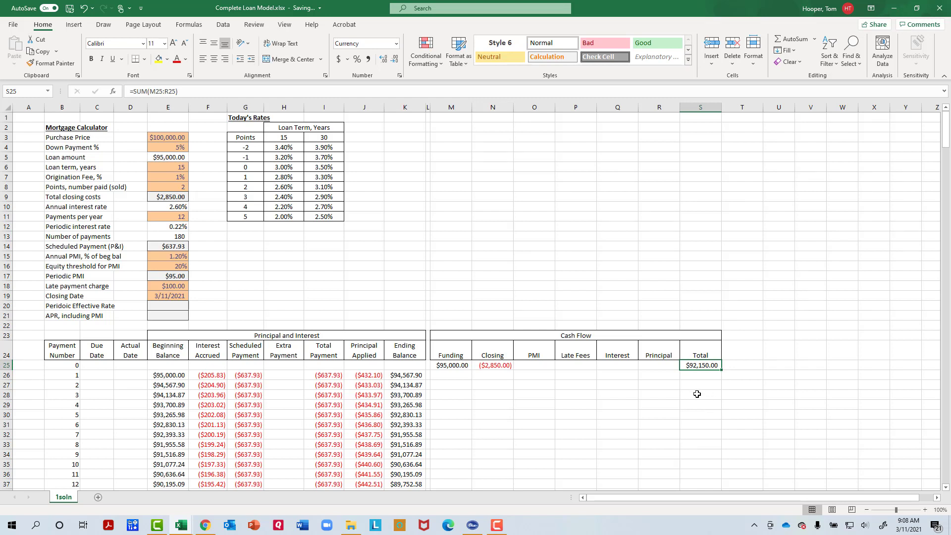
- Link payment 1's cash flow interest in Q26 to the interest accrued in F26
left_click(630, 376)
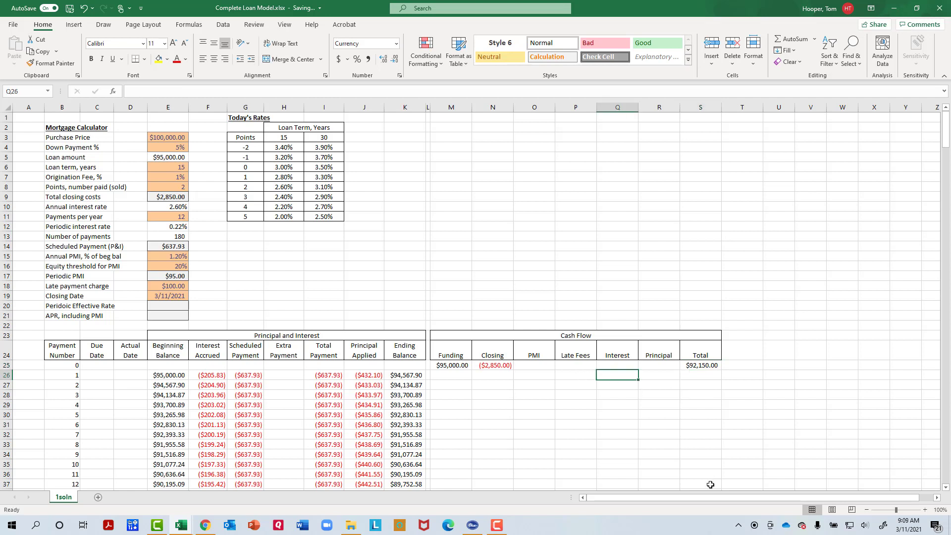
type("=")
key("Left")
key("Left")
key("Left")
key("Left")
key("Left")
key("Left")
key("Left")
key("Left")
key("Left")
key("Left")
key("Left")
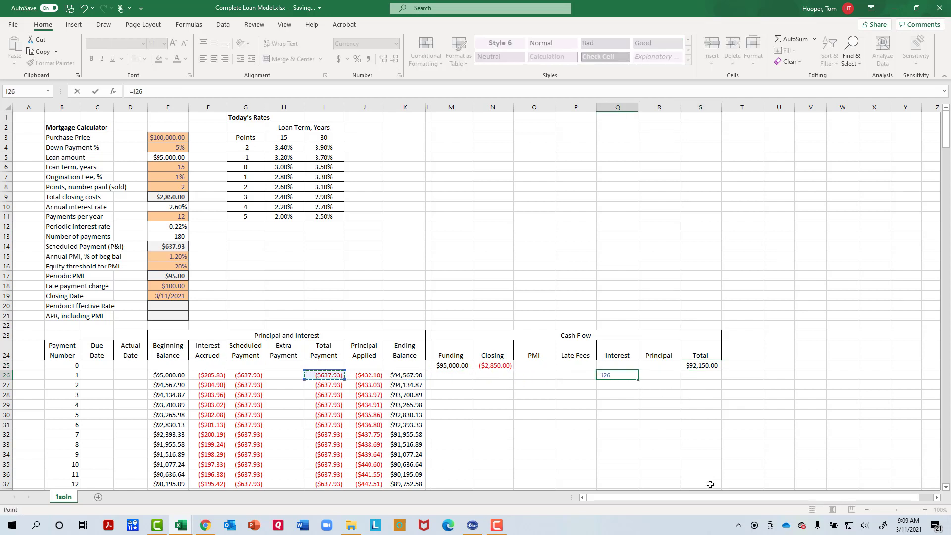
key("Tab")
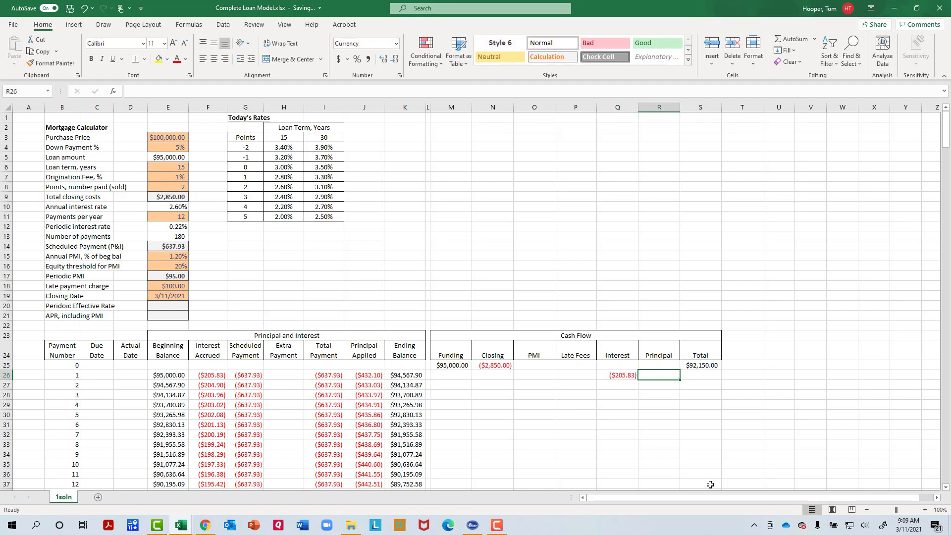
- Link payment 1's cash flow principal in R26 to the principal applied in J26
type("=")
key("Left")
key("Left")
key("Left")
key("Left")
key("Left")
key("Left")
key("Left")
key("Left")
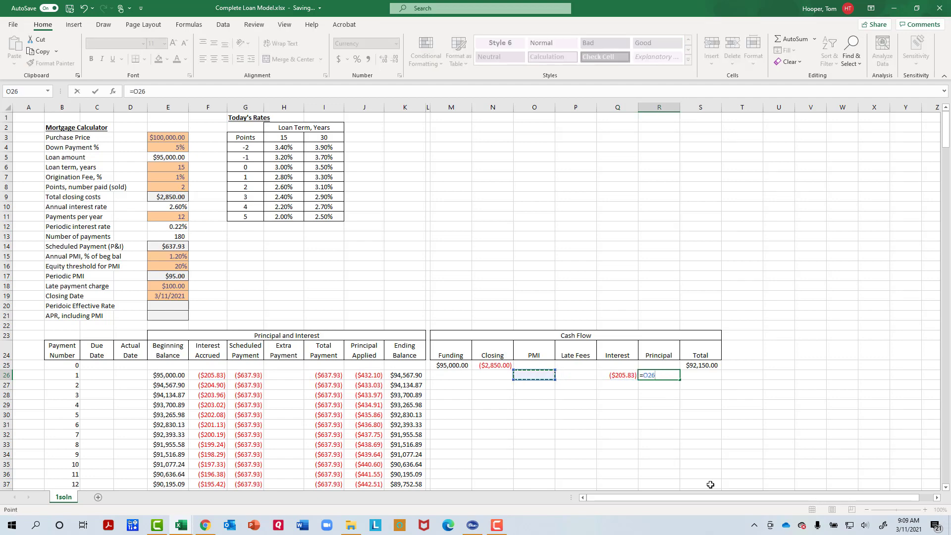
key("Return")
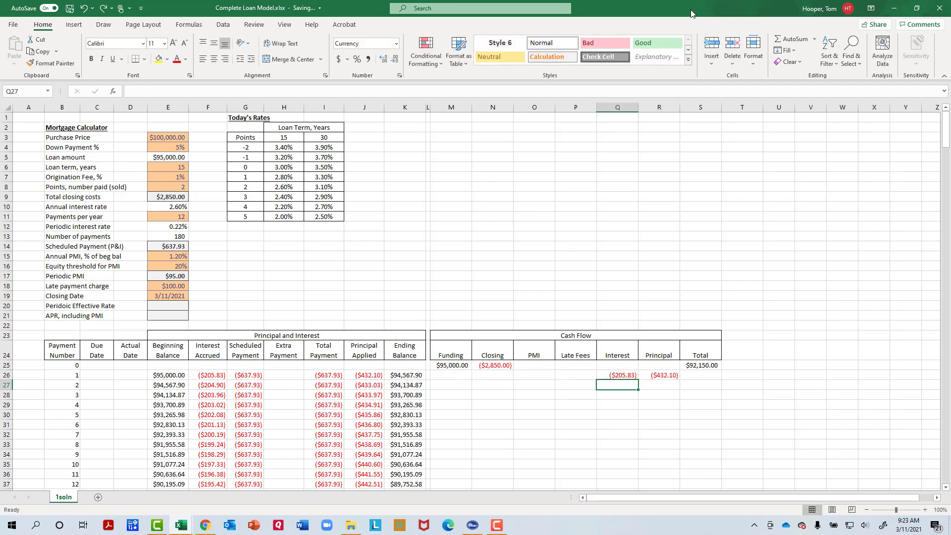
- Calculate payment 1's PMI in O26 with =IF(E26/$E$3>=1-E16,-E17,0), testing the balance-to-price ratio against the equity threshold
key("Up")
key("Left")
key("Left")
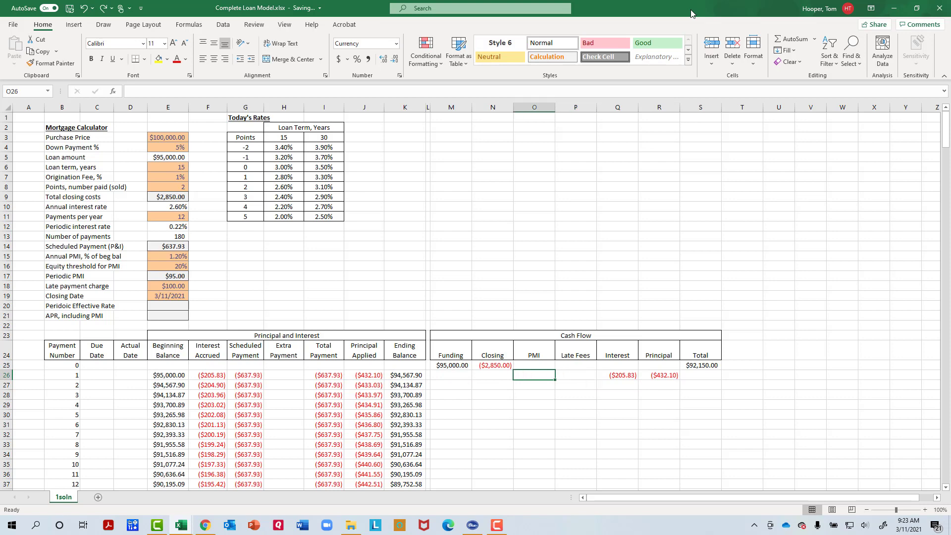
type("=if(")
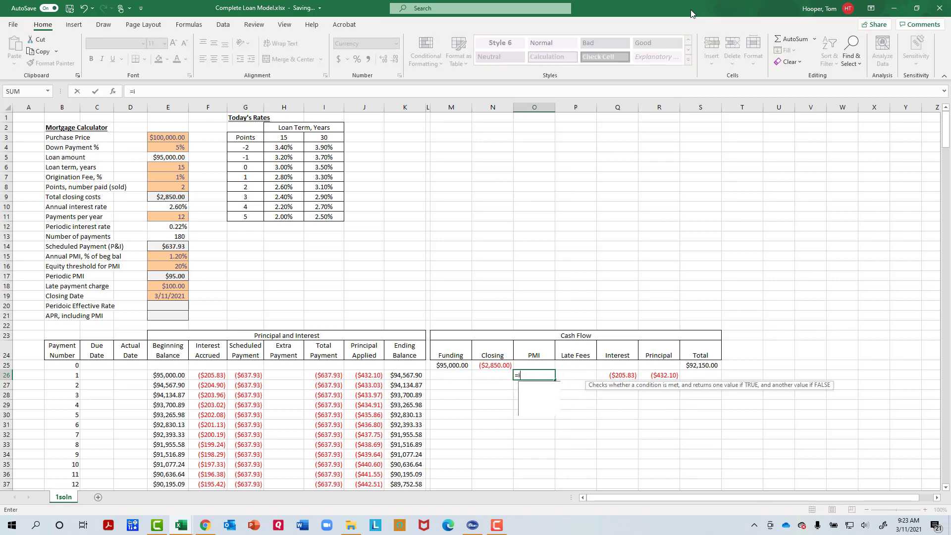
key("Left")
key("Left")
key("Left")
key("Left")
key("Left")
key("Left")
key("Left")
key("Left")
key("Left")
key("Left")
key("Left")
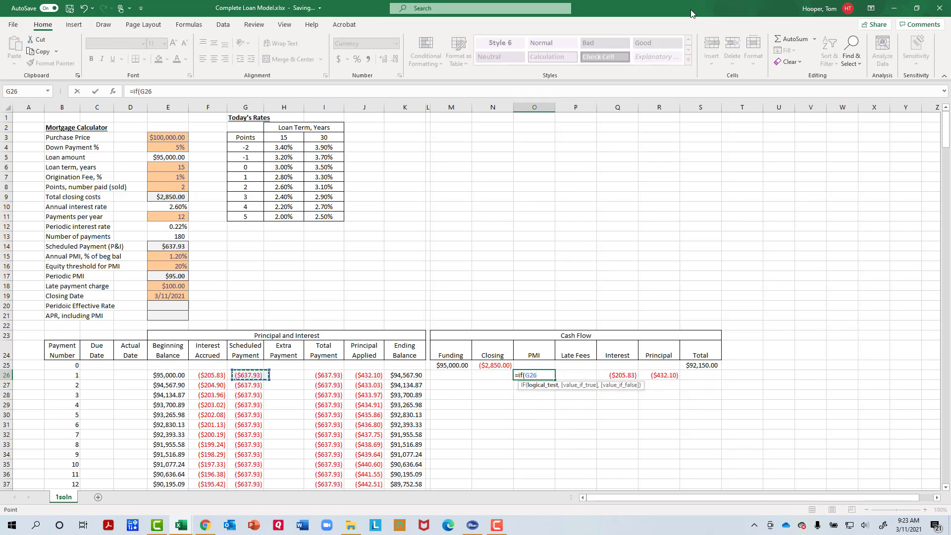
key("Right")
type("/")
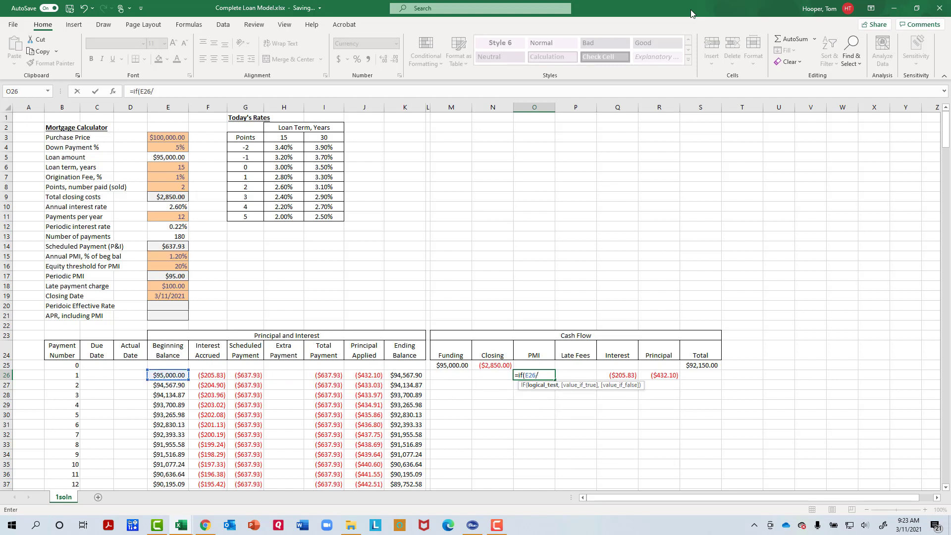
left_click(167, 138)
key("F4")
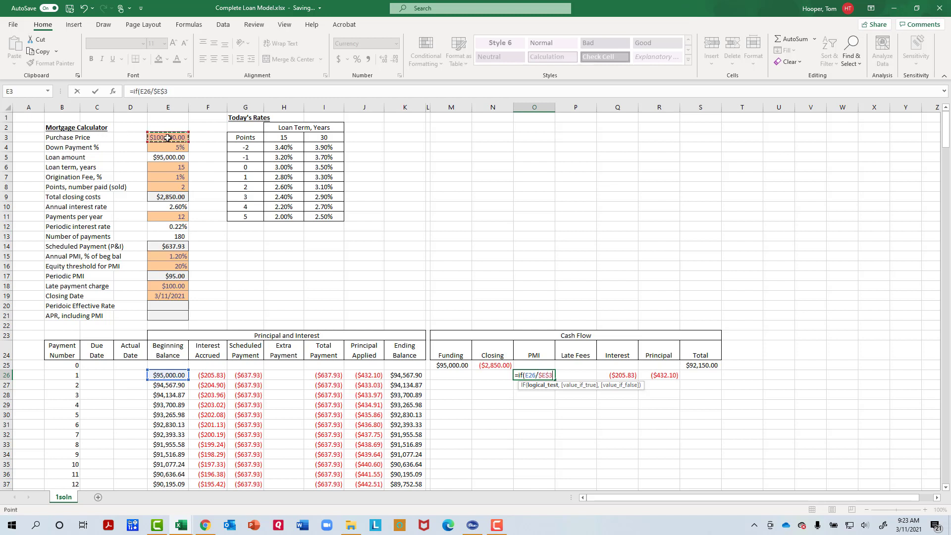
type(">=1-")
left_click(152, 266)
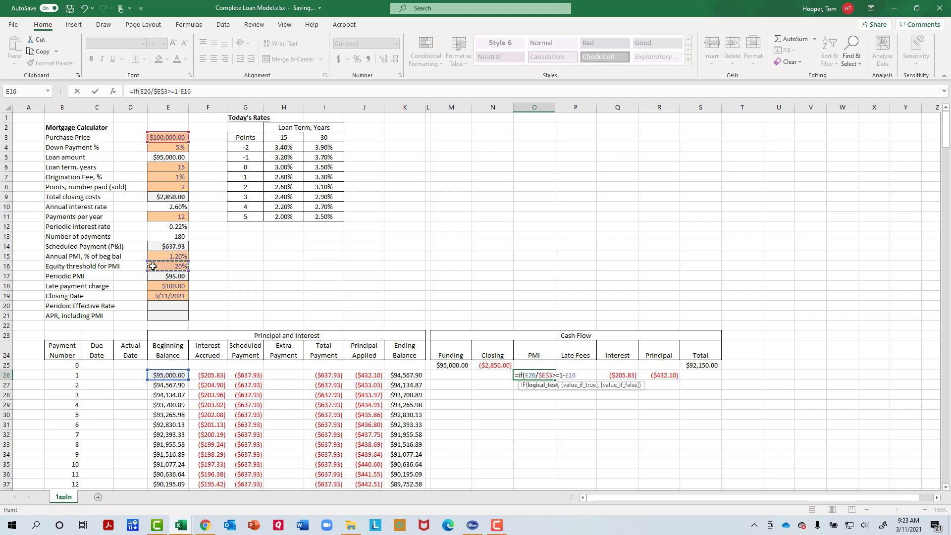
type(",")
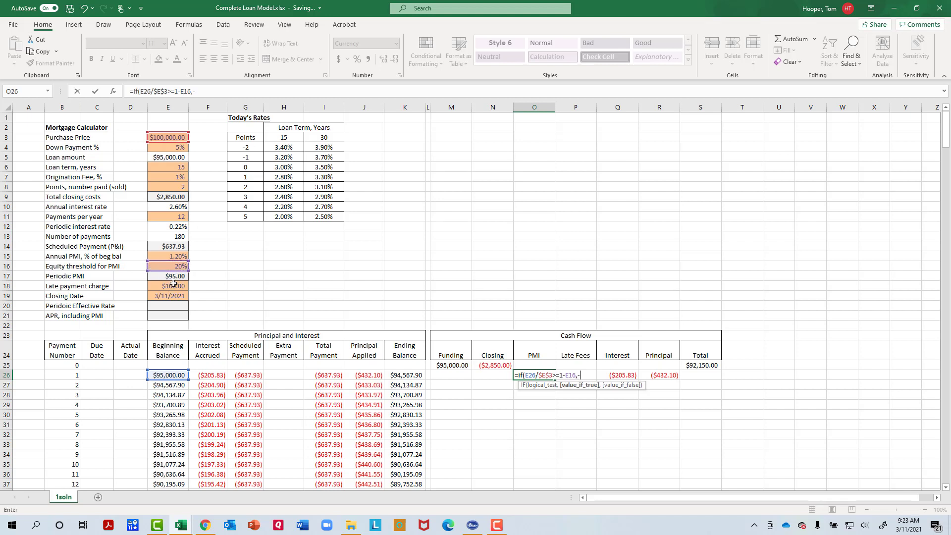
type("-")
left_click(174, 275)
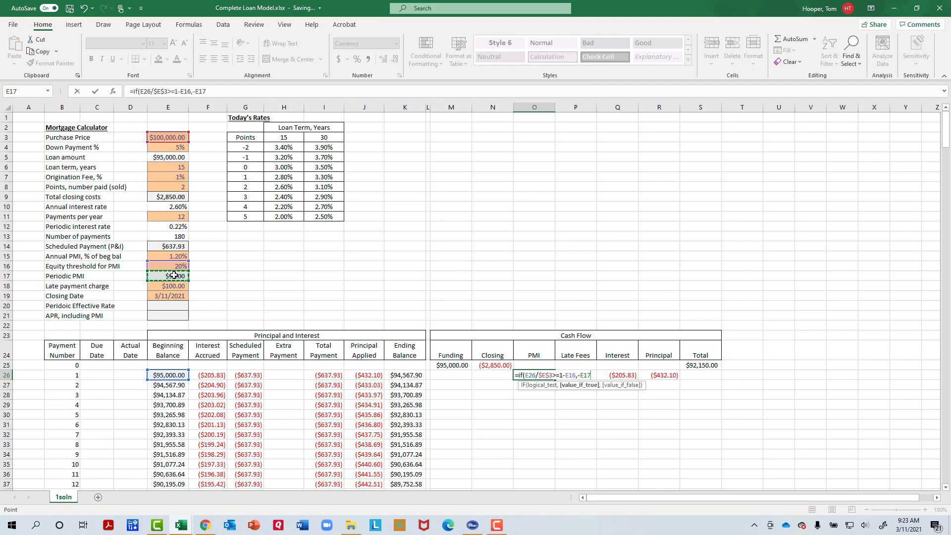
type(")")
key("Return")
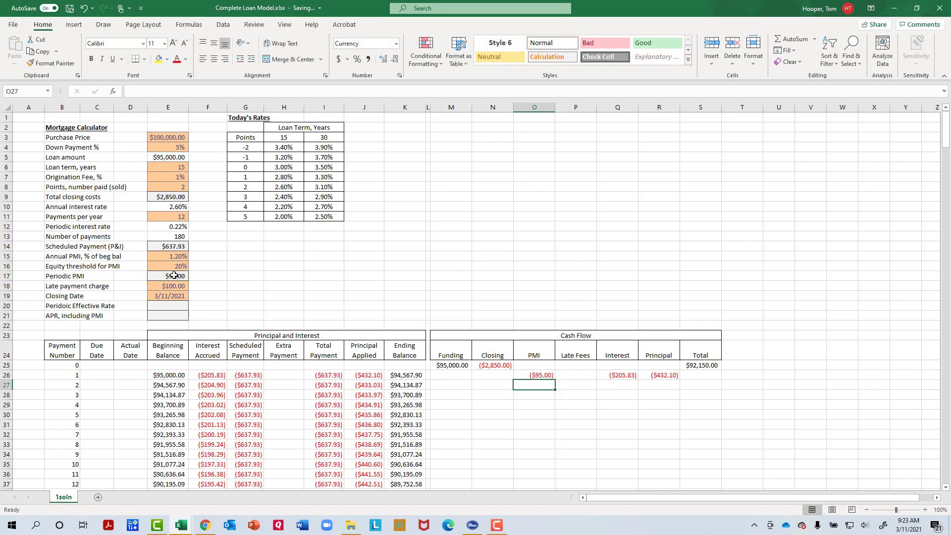
- Copy the cash flow total formula from S25 to S26 for payment 1
left_click(700, 365)
key("ctrl+c")
key("Down")
key("ctrl+v")
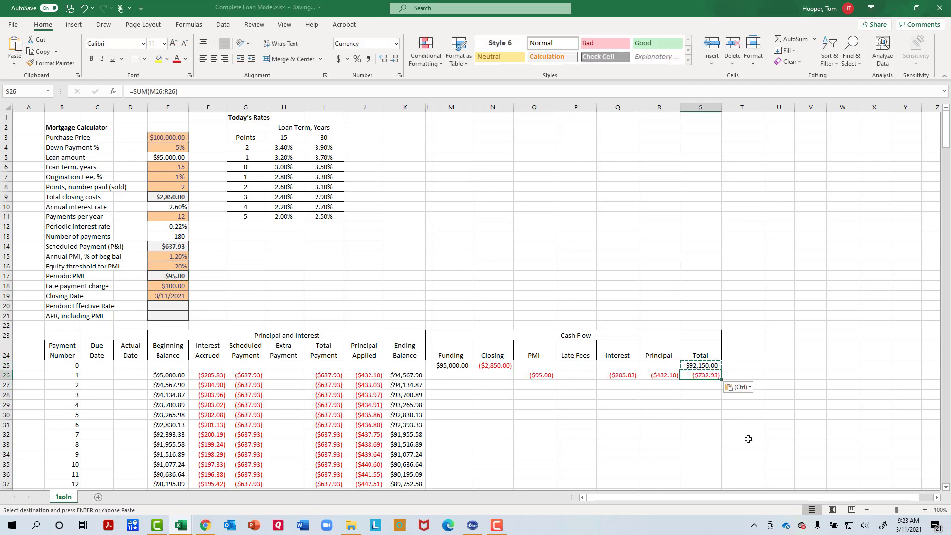
- Copy payment 1's cash flow cells O26:S26 down through payment 360 in row 385
key("shift+Left")
key("shift+Left")
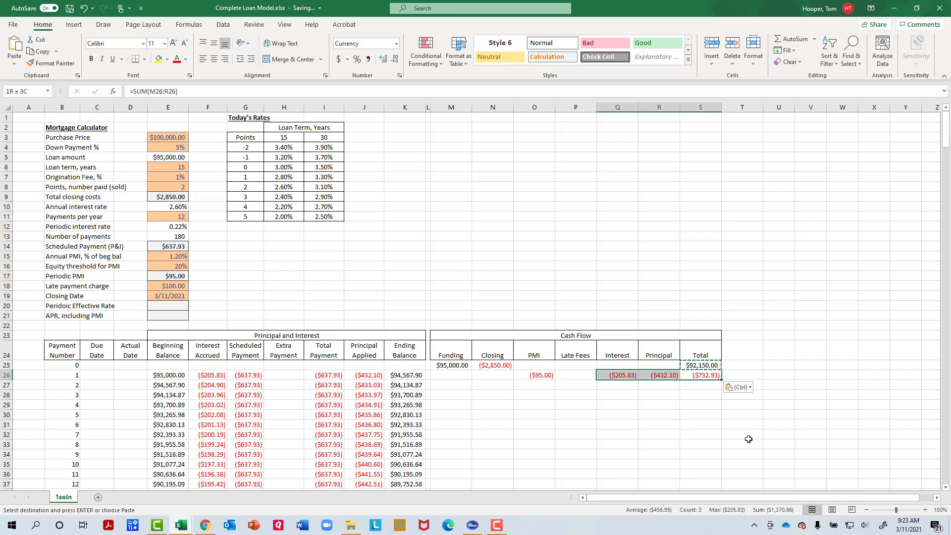
key("shift+Left")
key("shift+Left")
key("shift+Left")
key("shift+Right")
key("ctrl+c")
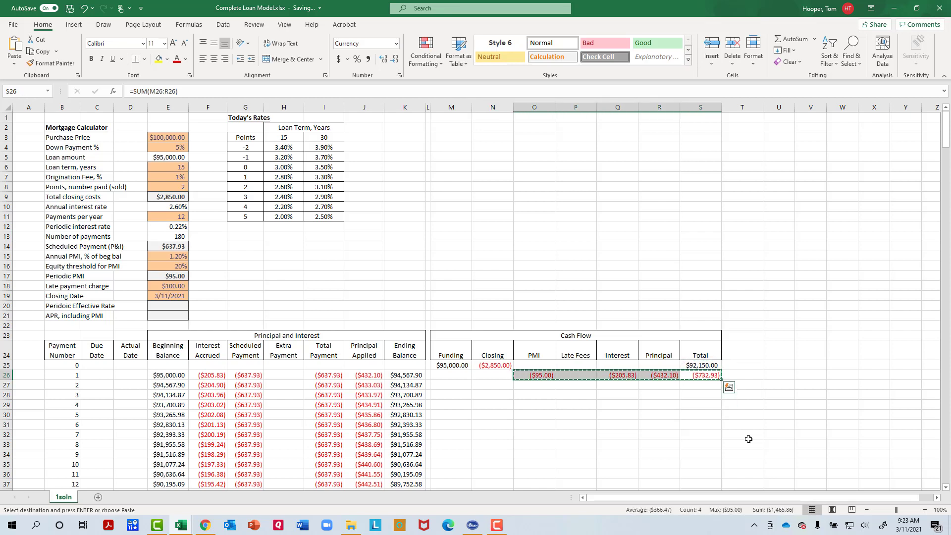
left_click(543, 375)
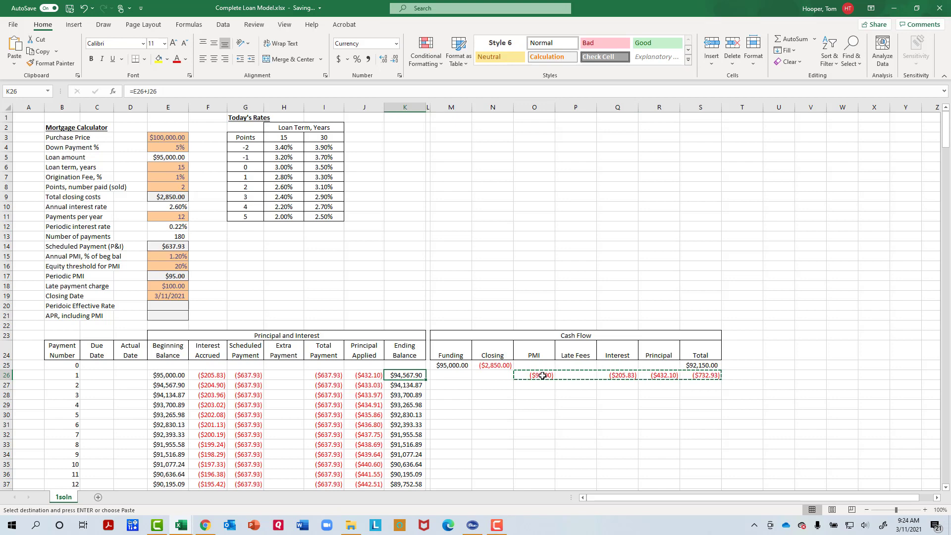
key("ctrl+Down")
key("Right")
key("Right")
key("Right")
key("Right")
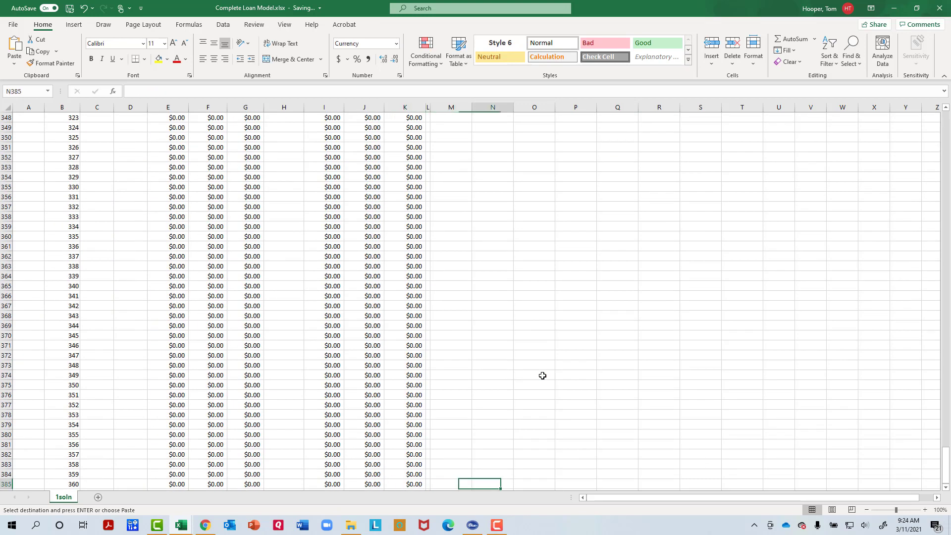
key("ctrl+shift+Up")
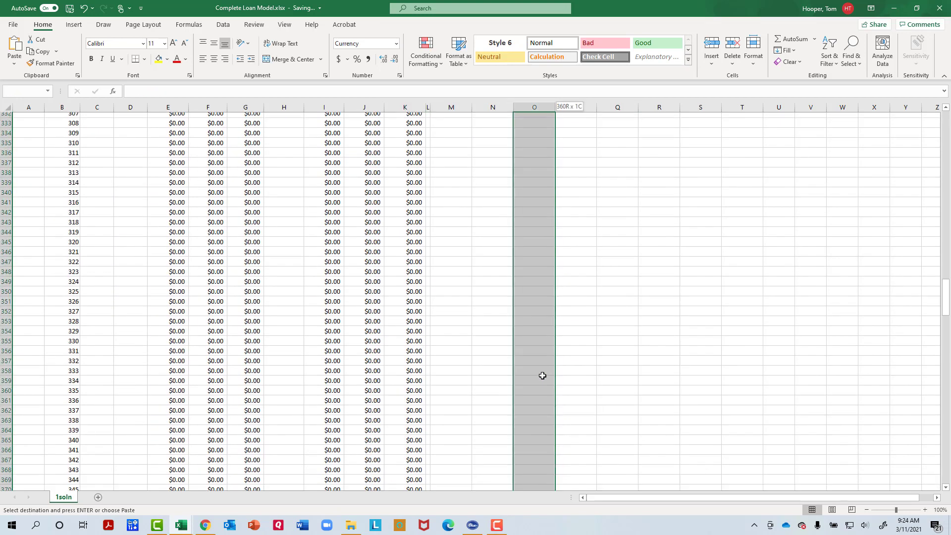
key("ctrl+v")
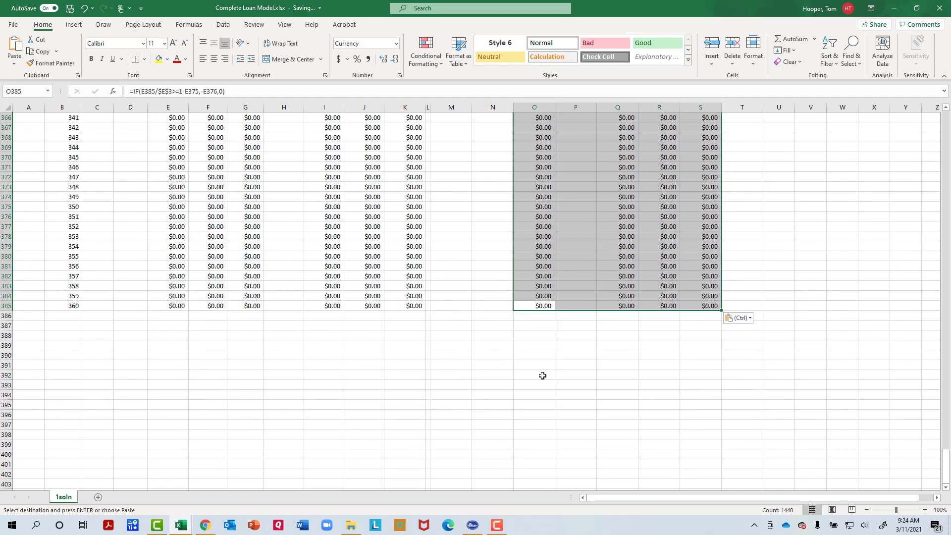
- Make the equity threshold and periodic PMI references absolute in O26's formula, as $E$16 and $E$17
key("ctrl+Up")
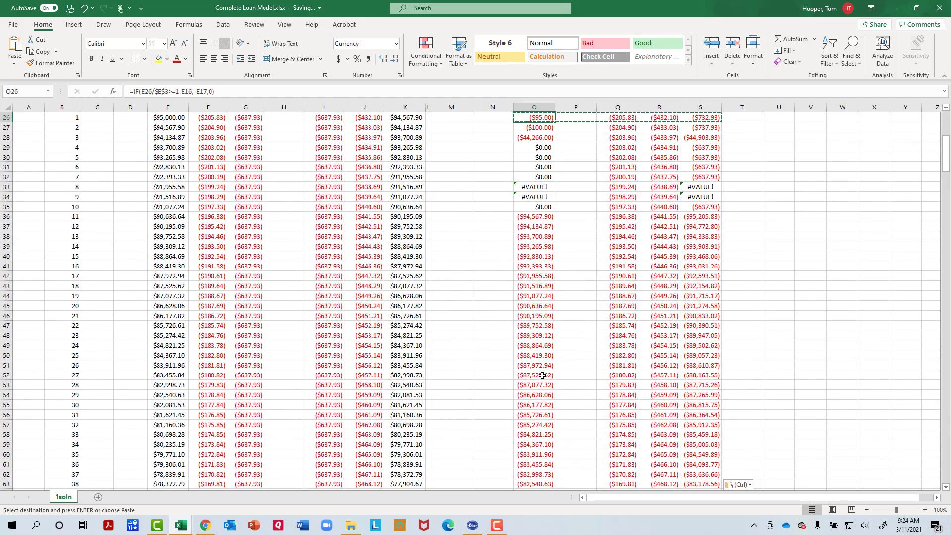
scroll(542, 376, "up", 5)
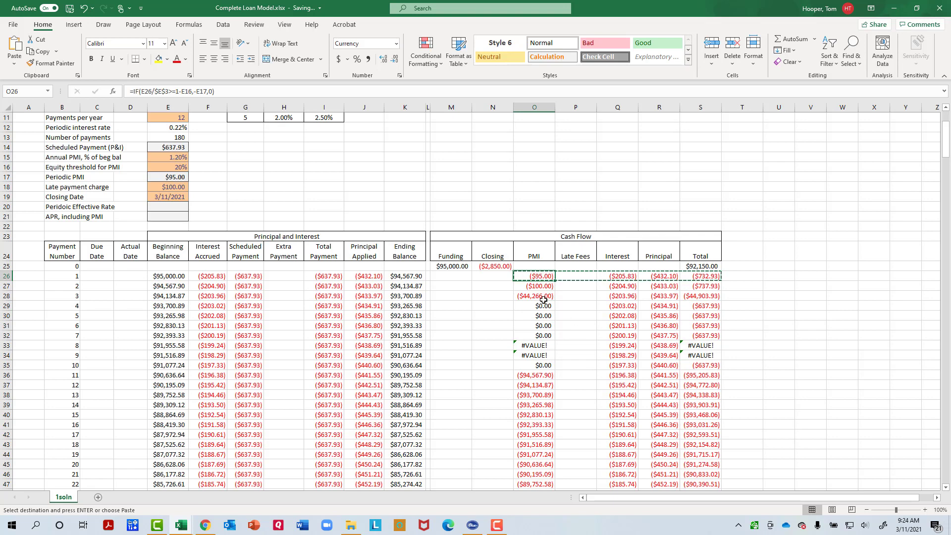
key("F2")
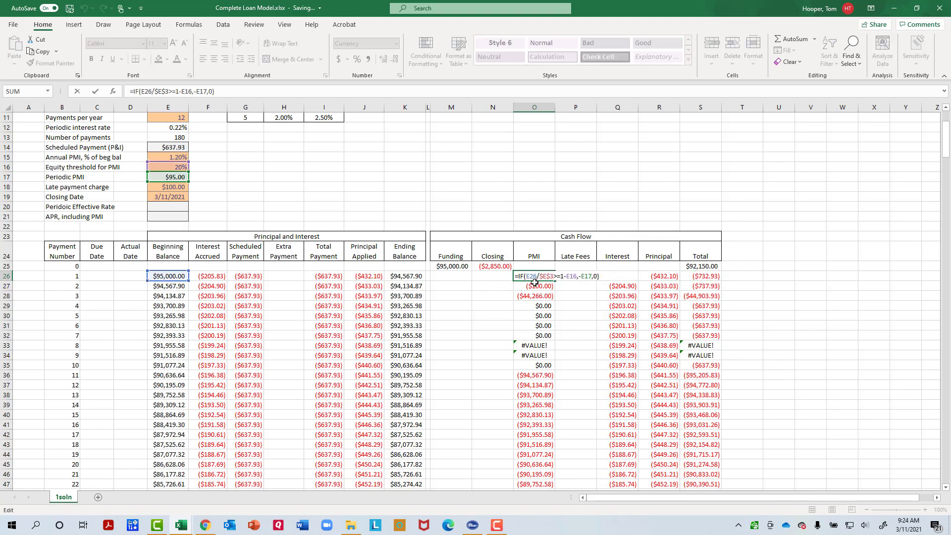
left_click(572, 279)
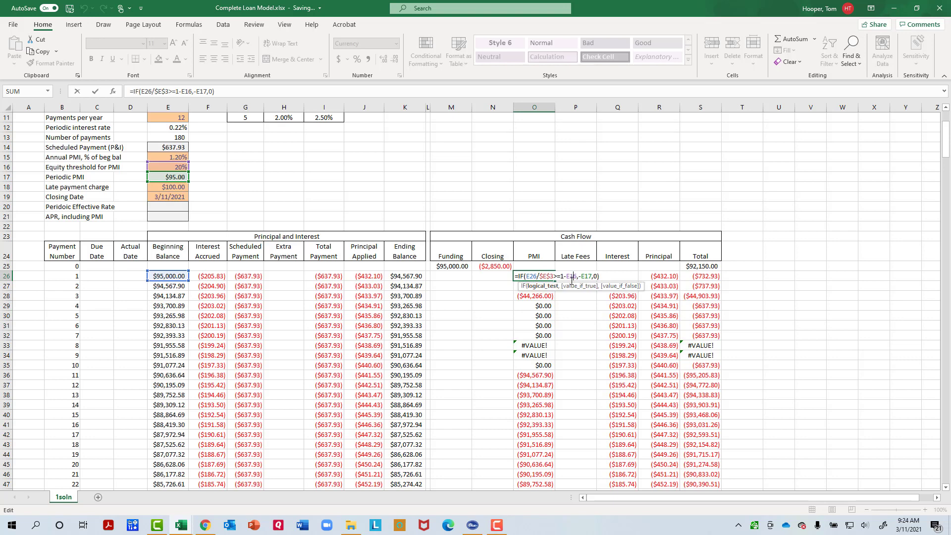
key("F4")
left_click(590, 276)
key("F4")
key("Tab")
key("Tab")
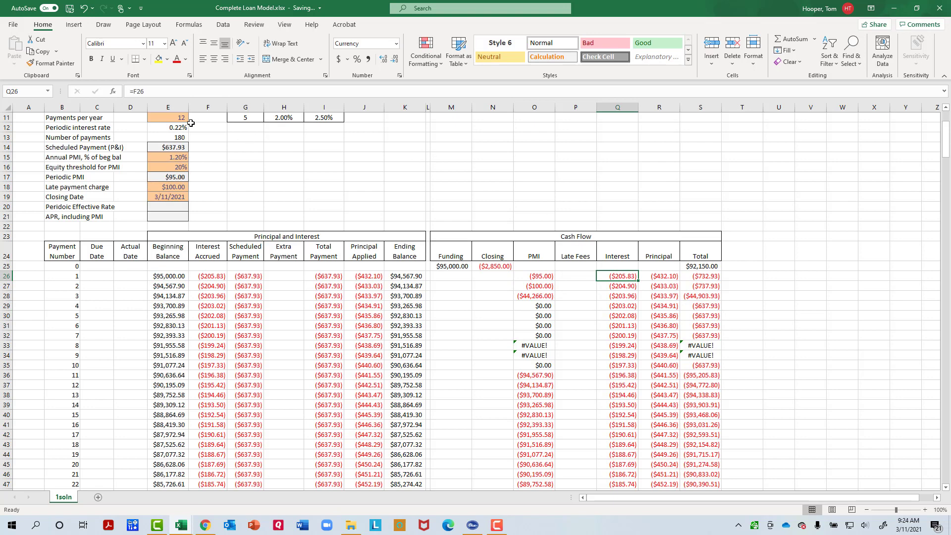
key("Tab")
key("Tab")
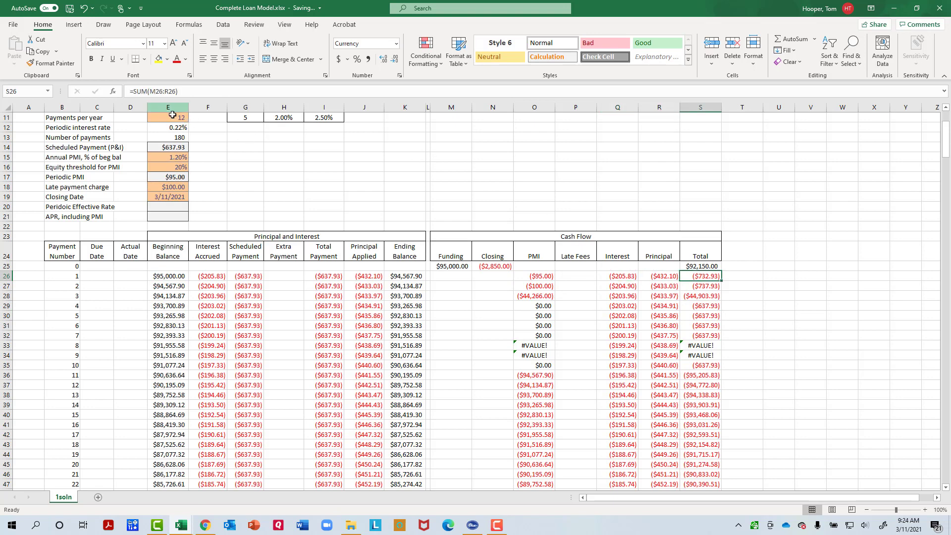
- Fill the corrected PMI formula from O26 down through payment 360 and check where the PMI charges stop
left_click(541, 277)
double_click(554, 280)
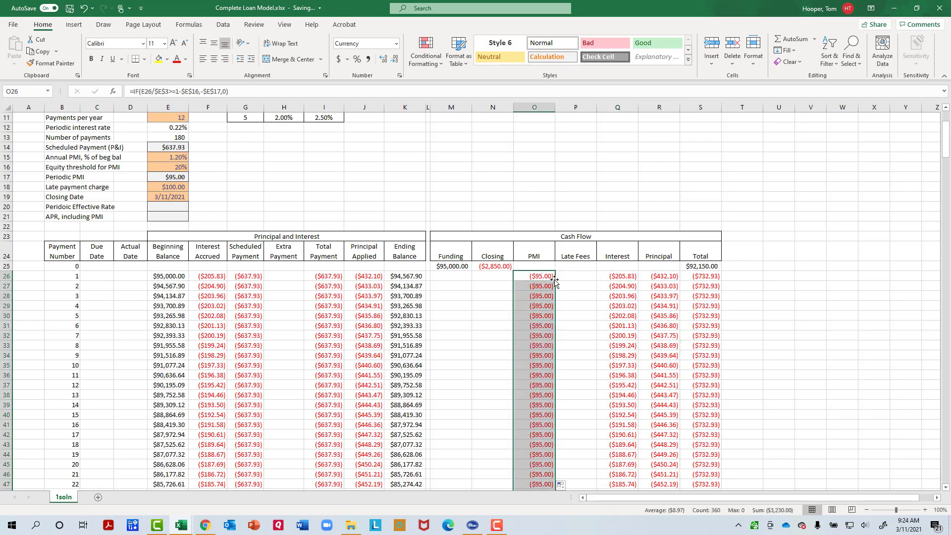
left_click(538, 279)
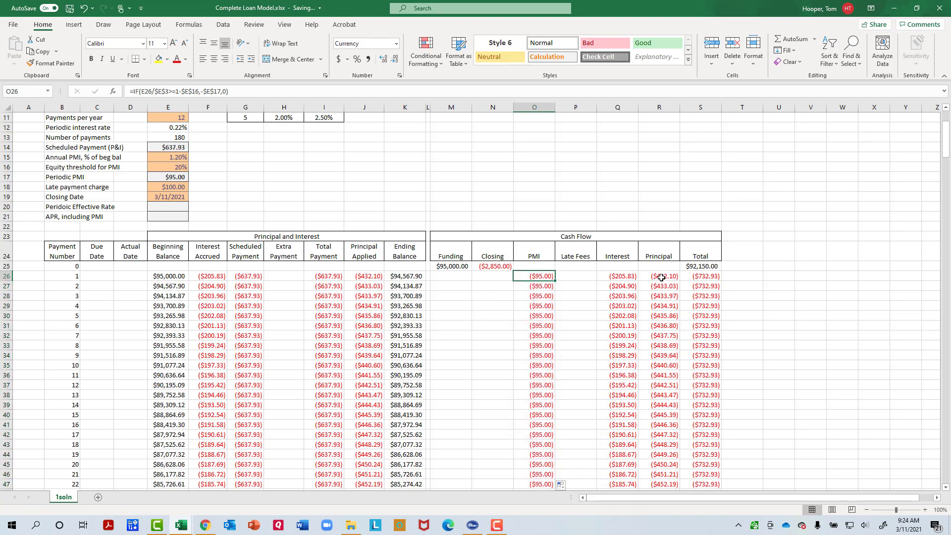
scroll(651, 359, "down", 10)
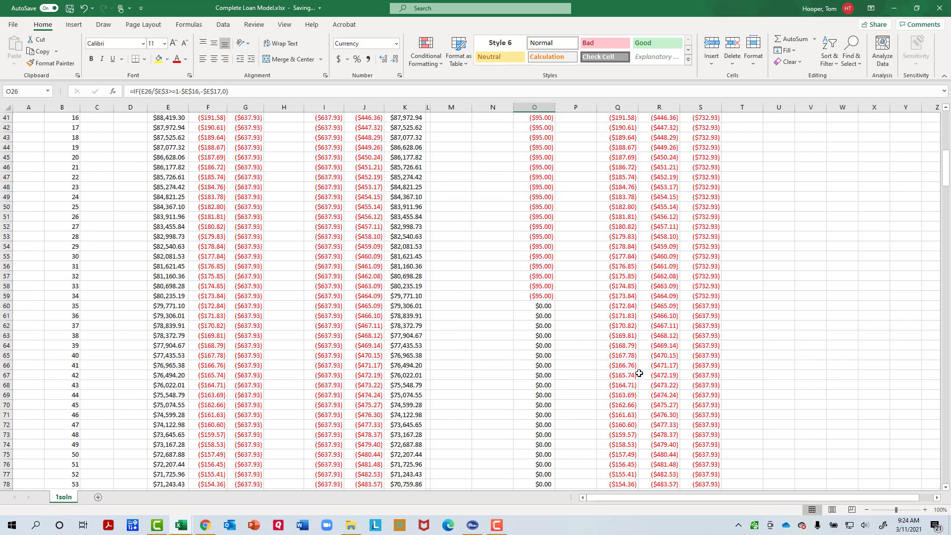
scroll(639, 373, "down", 3)
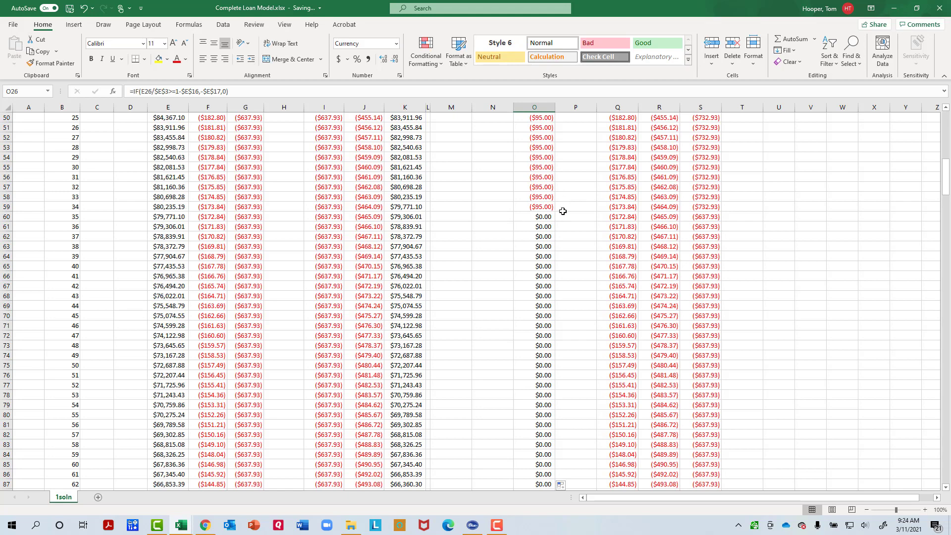
scroll(579, 227, "up", 16)
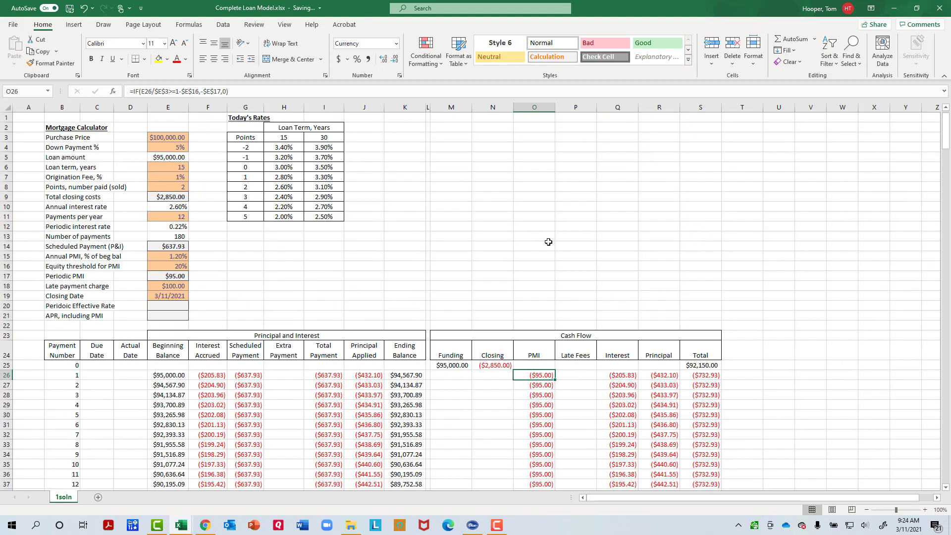
- Calculate the periodic effective rate in E20 as the IRR of the total cash flows in S25:S385
left_click(59, 318)
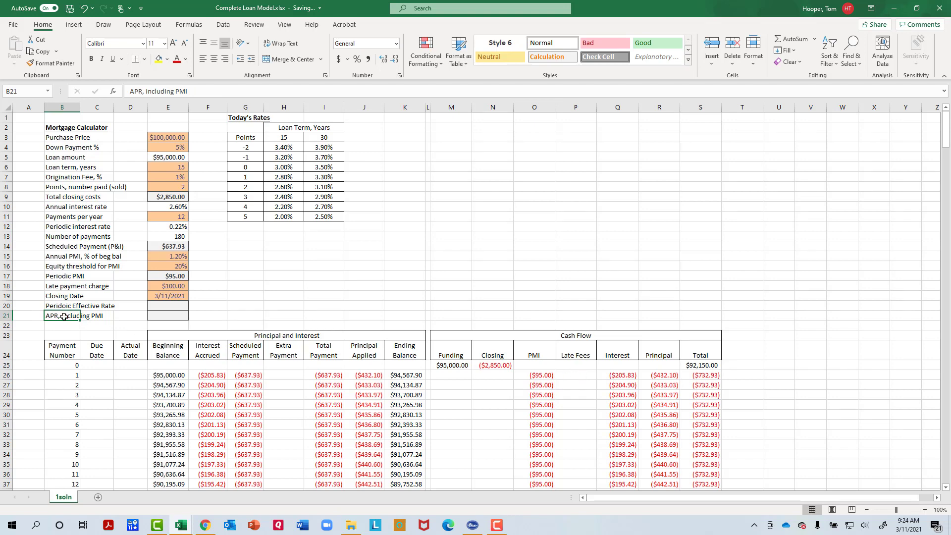
left_click(710, 365)
left_click_drag(710, 364, 708, 424)
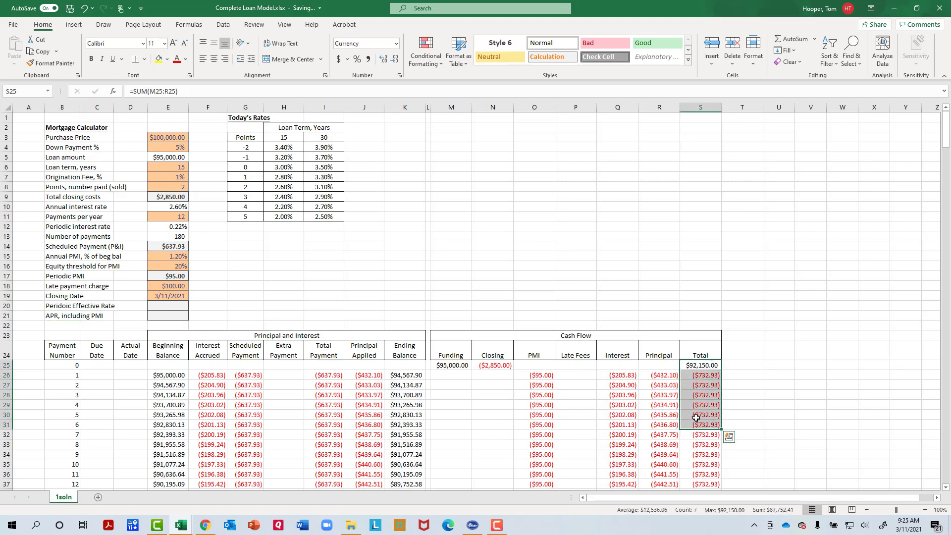
left_click(170, 304)
type("=")
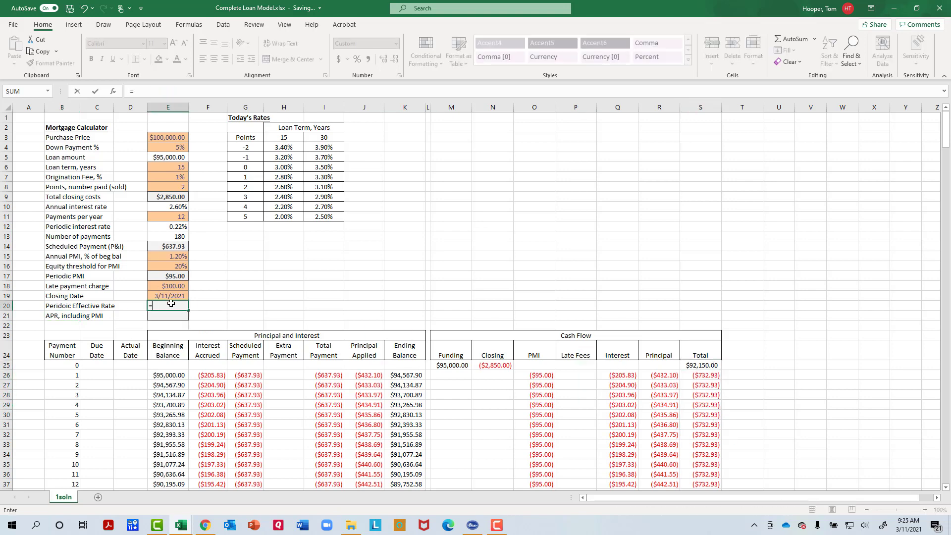
type("irr(")
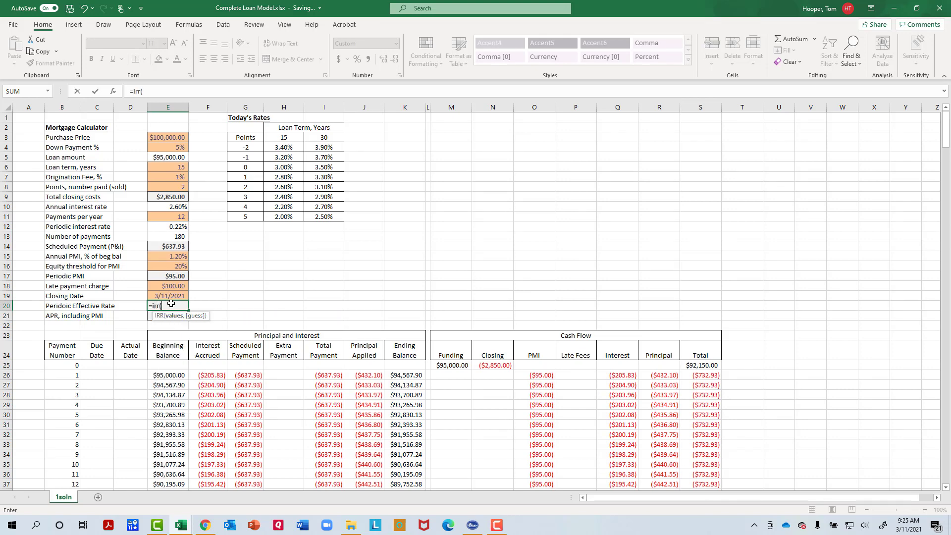
key("Right")
key("Right")
key("Right")
key("Right")
key("Right")
key("Right")
key("Right")
key("Right")
key("Right")
key("Right")
key("Right")
key("Right")
key("Right")
key("Right")
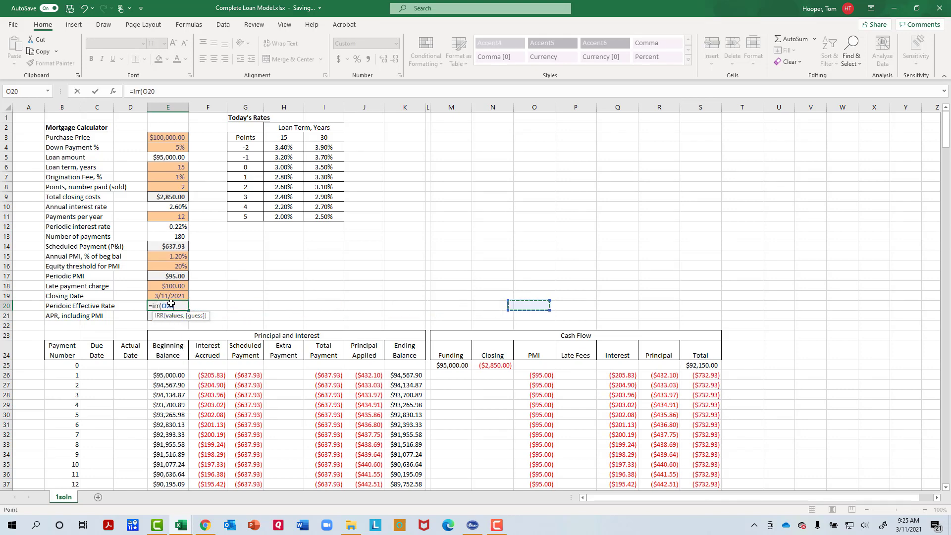
key("Down")
key("Down")
key("Down")
key("Down")
key("Down")
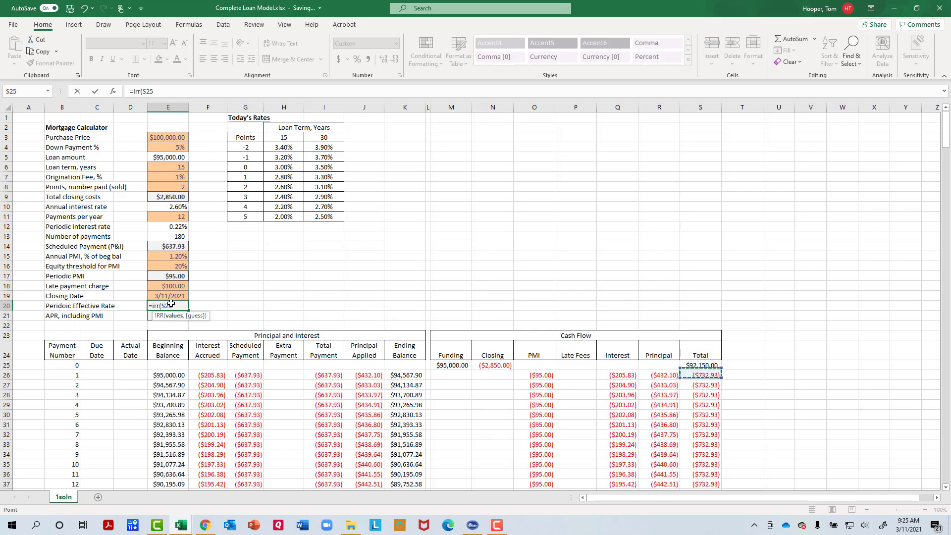
key("ctrl+shift+Down")
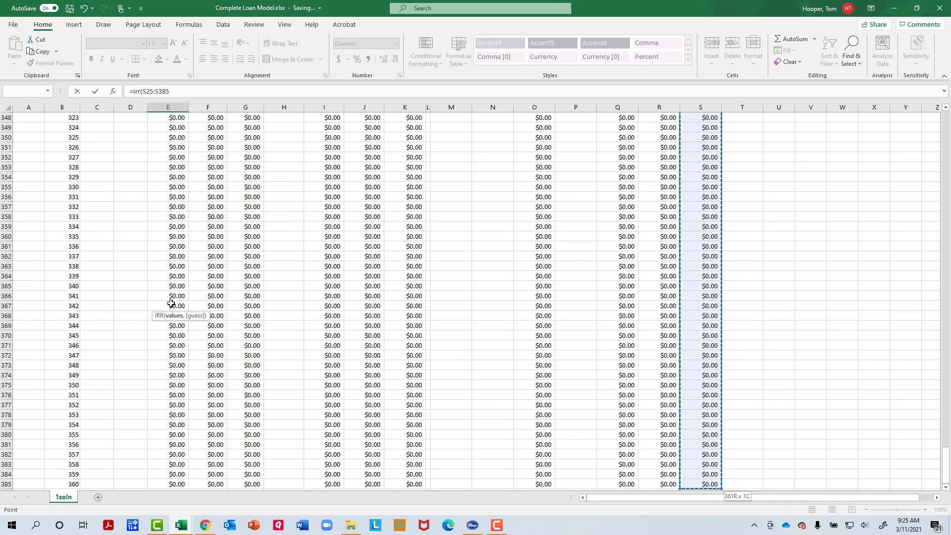
key("Return")
- Calculate the APR including PMI in E21 with =(1+E20)^E11-1
scroll(171, 303, "up", 8)
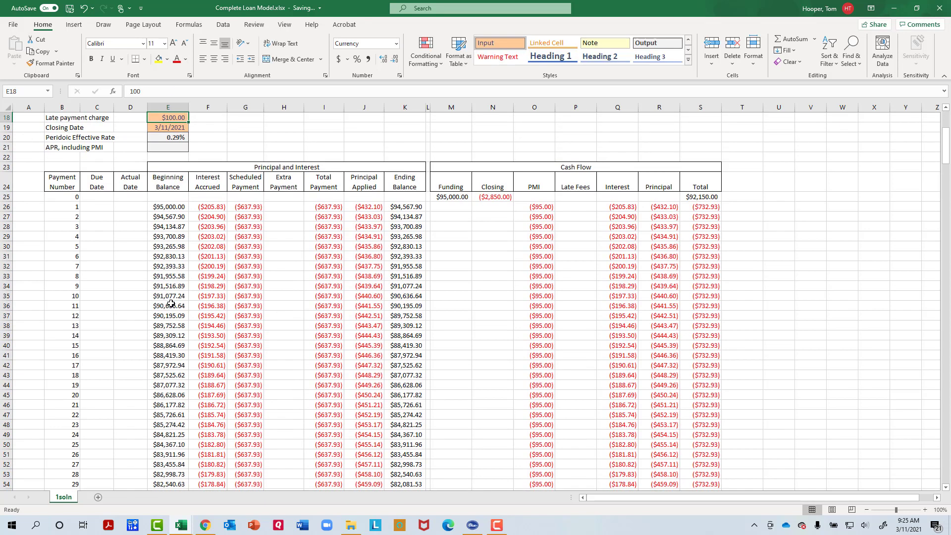
key("Up")
key("Down")
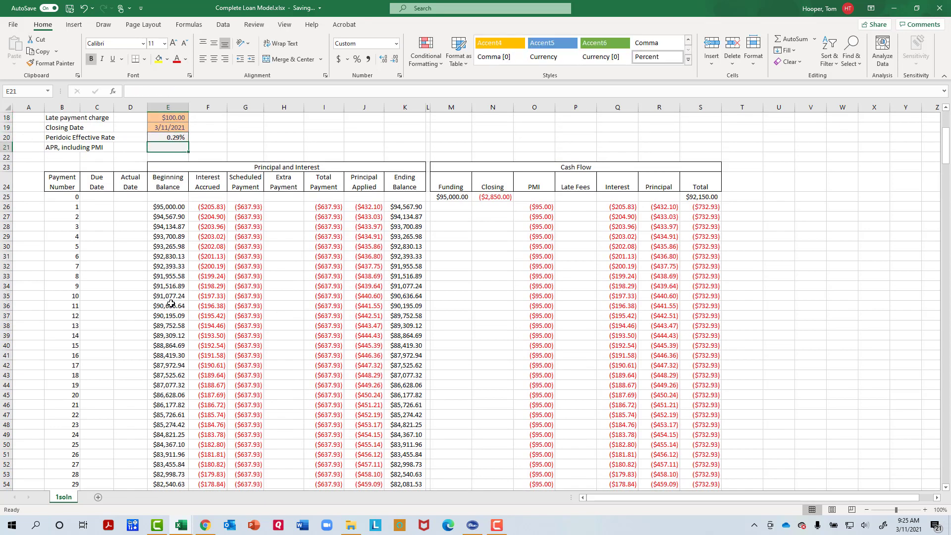
scroll(171, 303, "up", 6)
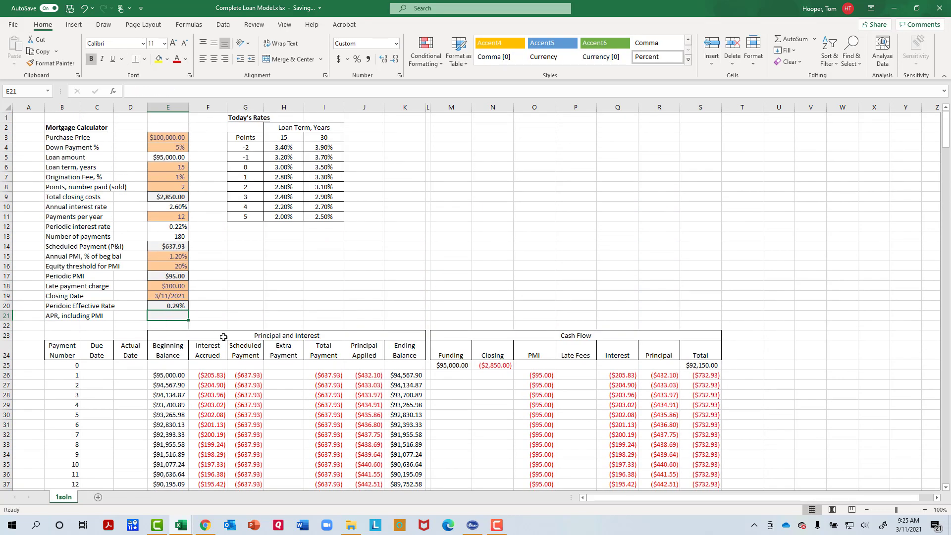
type("=")
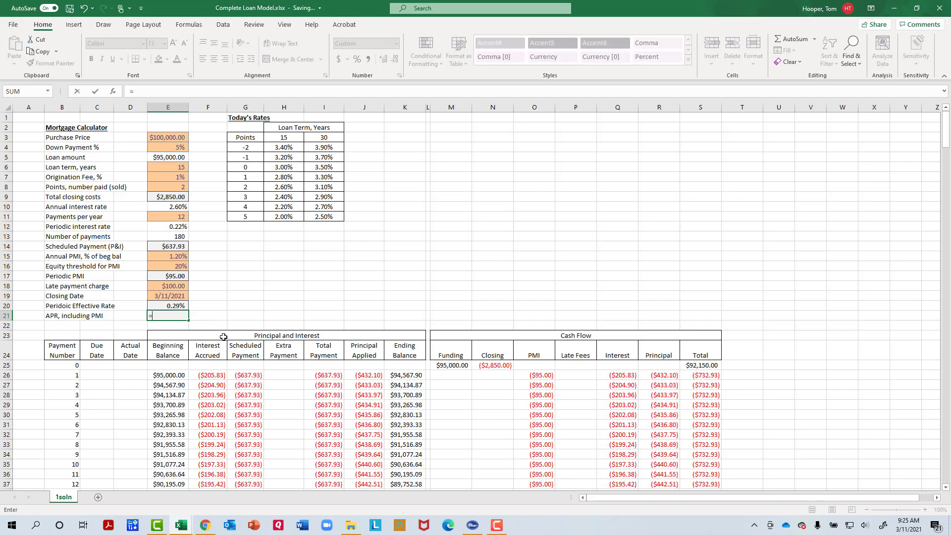
type("(1+")
key("Up")
type(")^12")
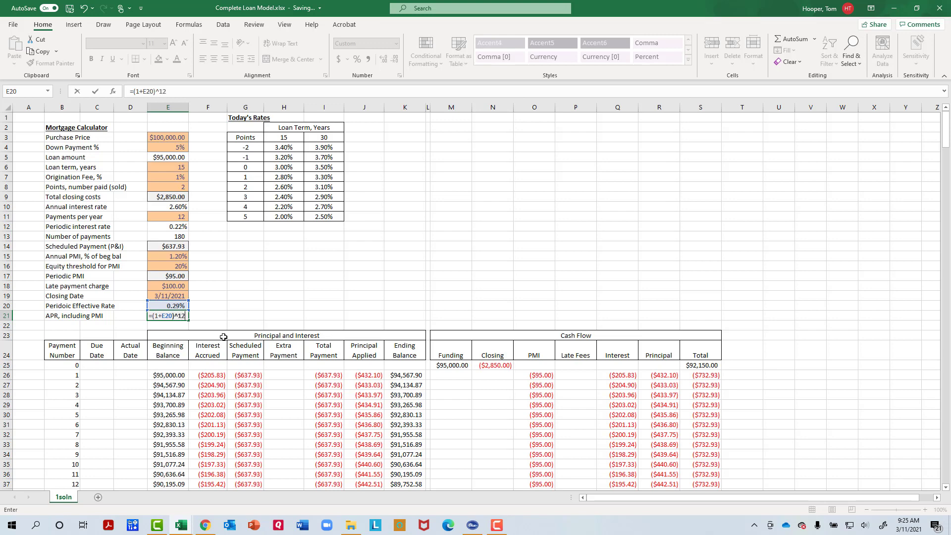
left_click(163, 218)
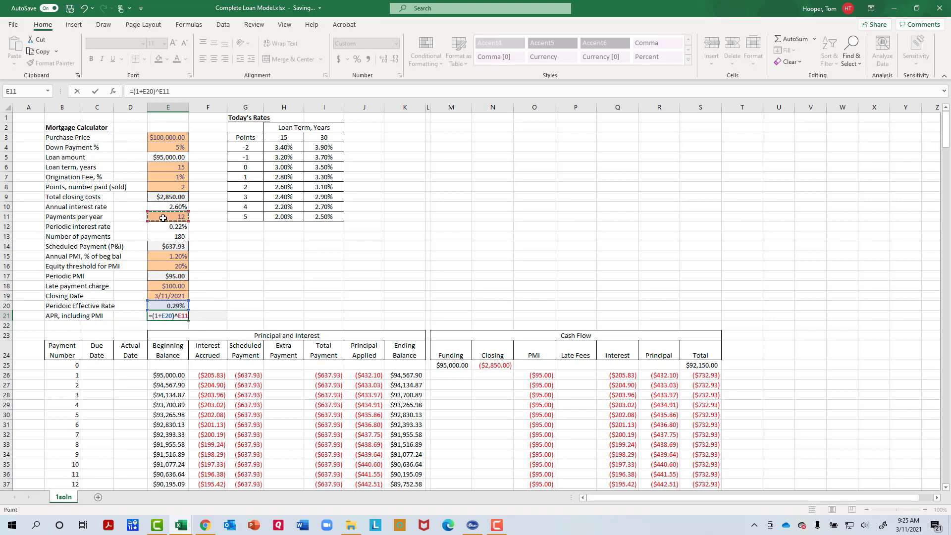
type("-1")
key("ctrl+Return")
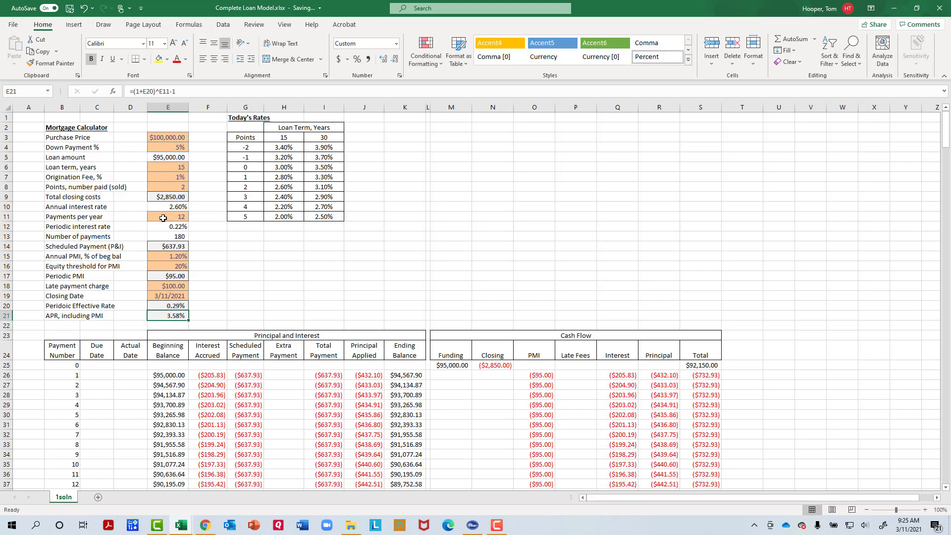
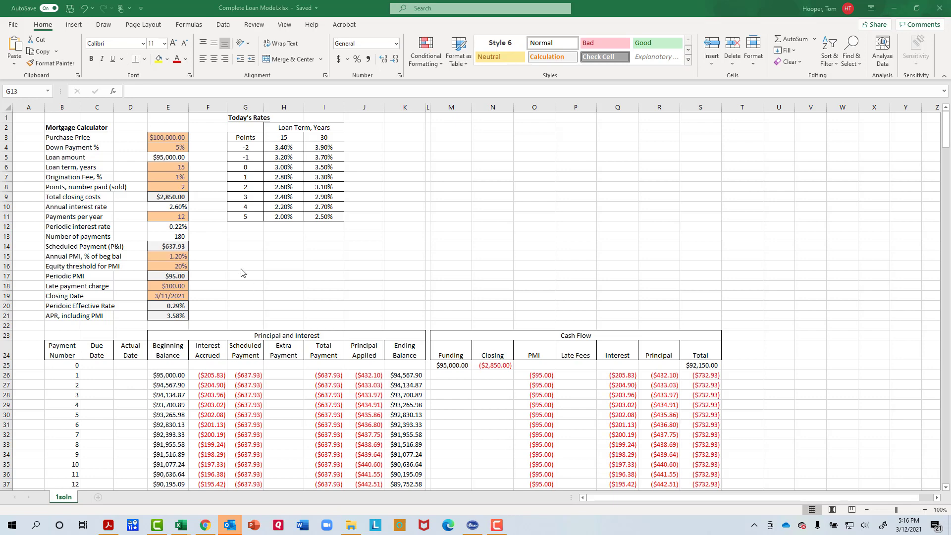
- Enter the labels "Close Date" in G14 and "1st Pmt Due" in G15, below the rates table
left_click(256, 247)
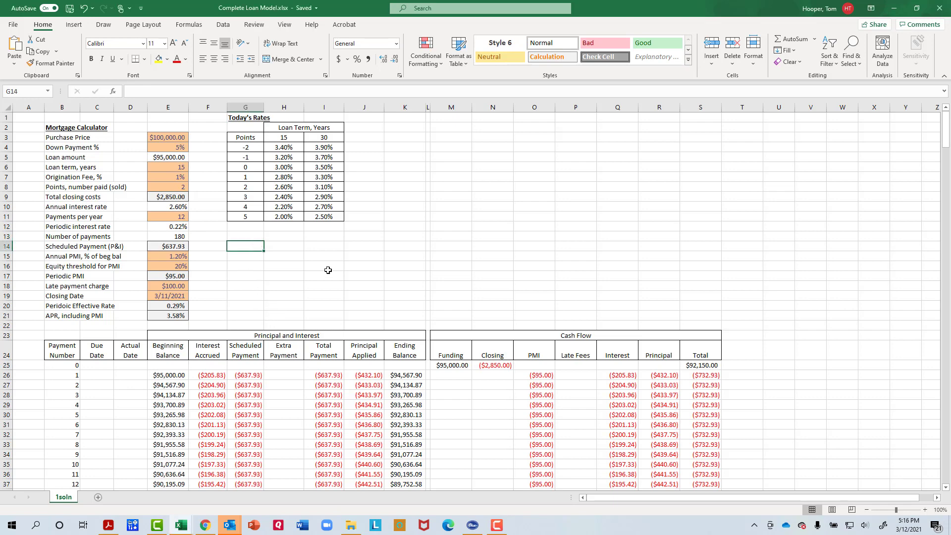
type("Close Date")
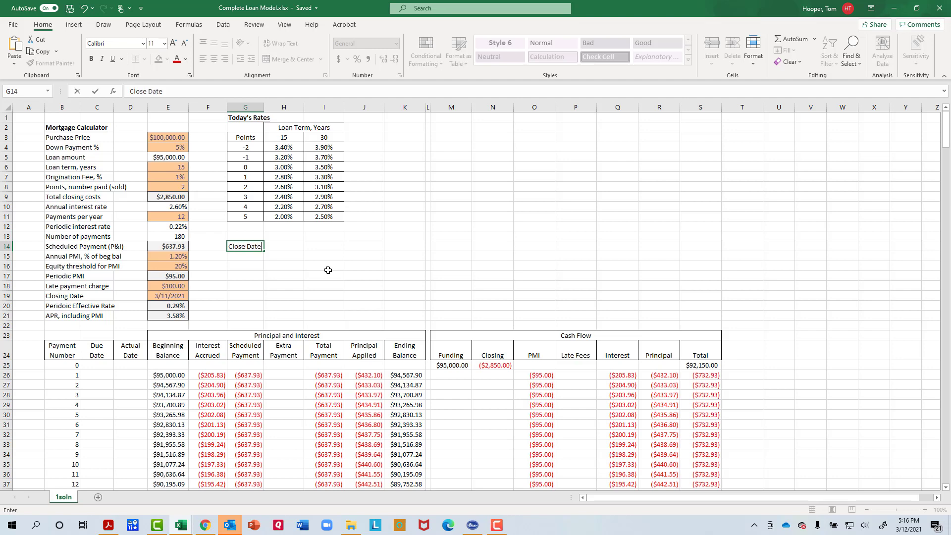
key("Return")
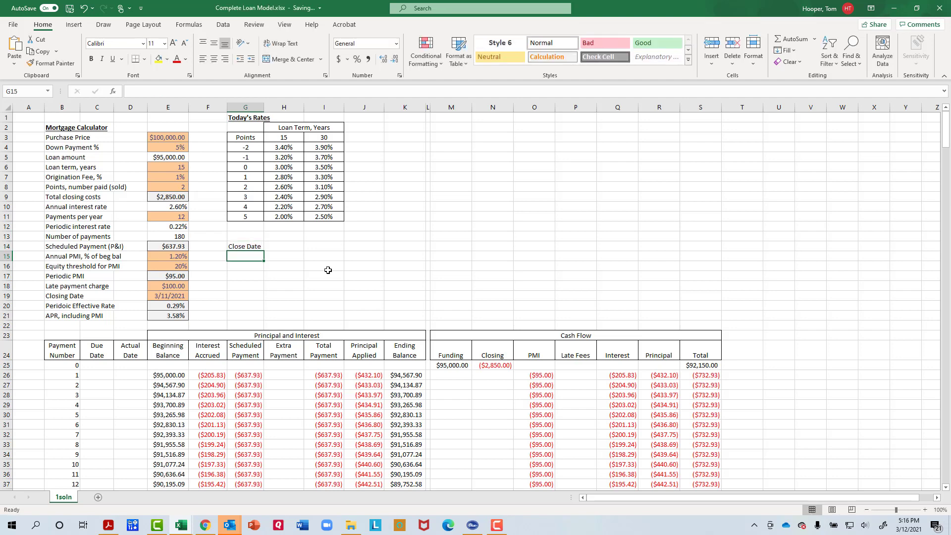
type("1st Pmt Due")
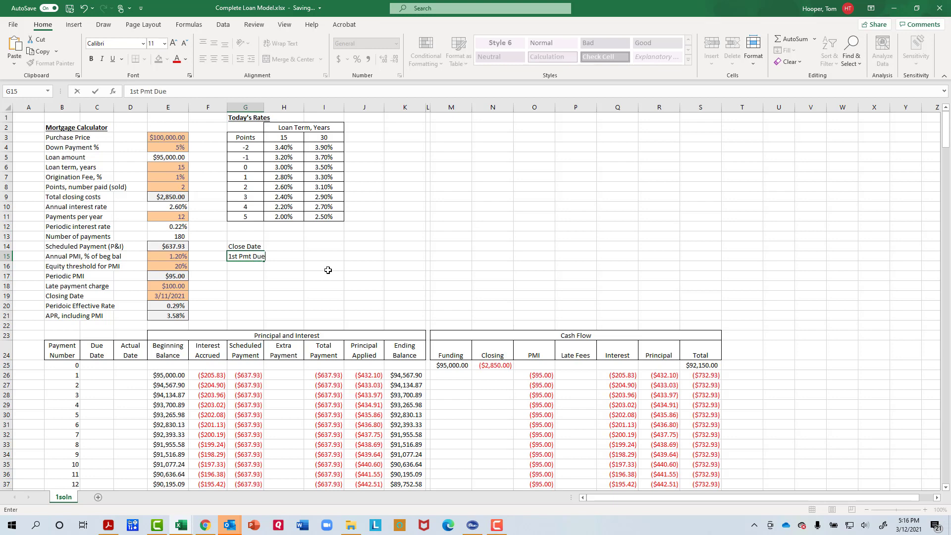
key("Return")
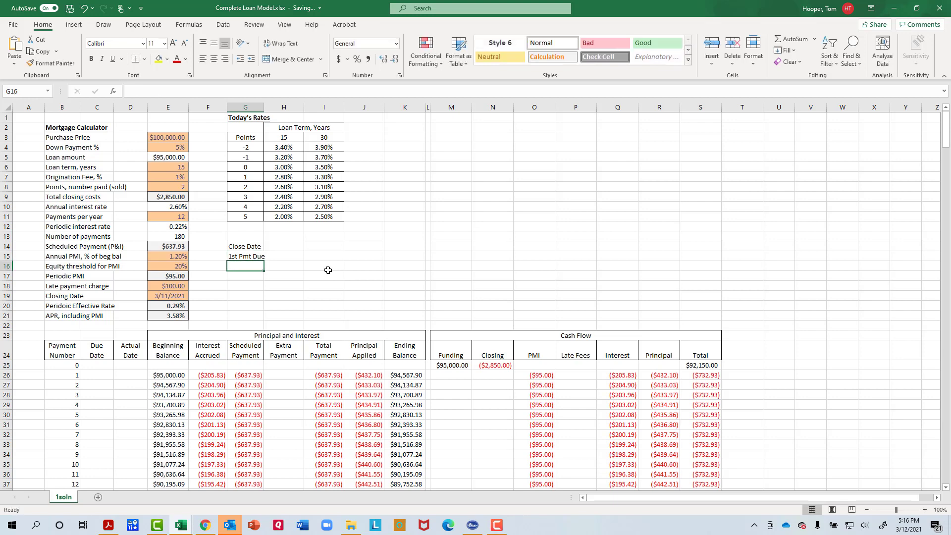
- Right-align the two date labels in G14:G15
key("Up")
key("Up")
key("shift+Down")
key("alt+h")
key("a")
key("r")
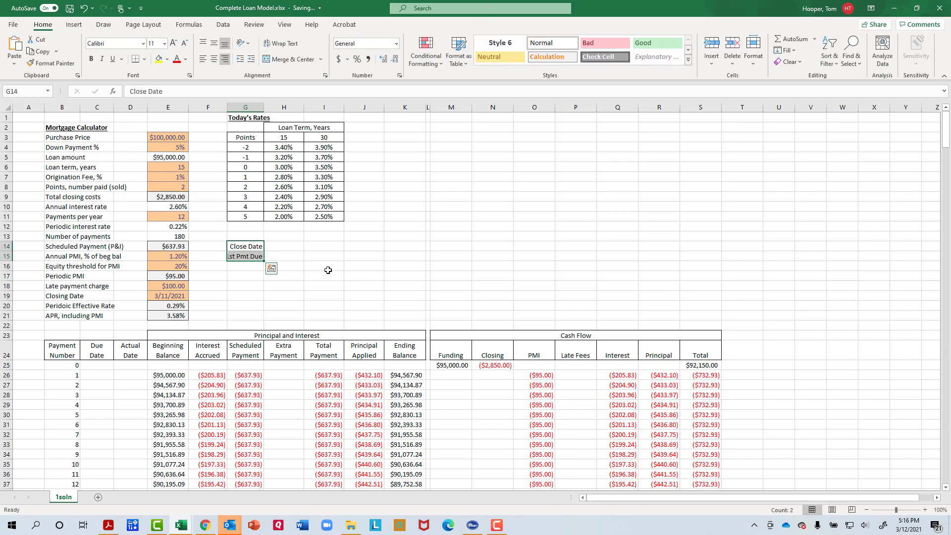
- Enter 3/12/2021 in H14 as the sample close date
key("Right")
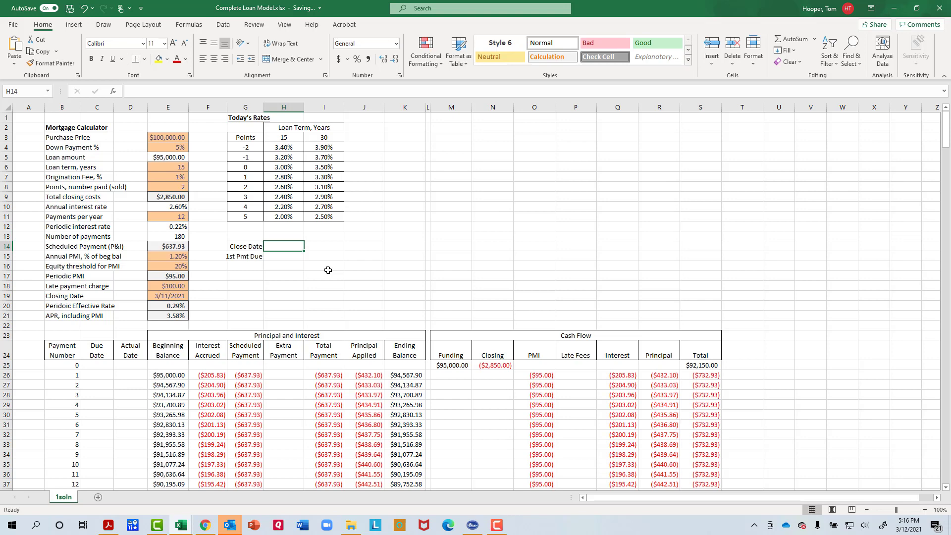
type("3/12")
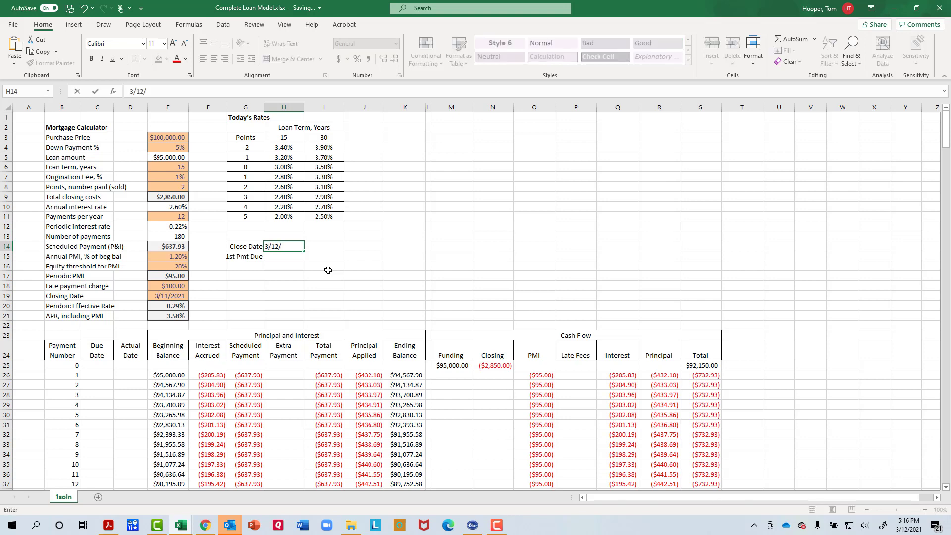
type("/2021")
key("Return")
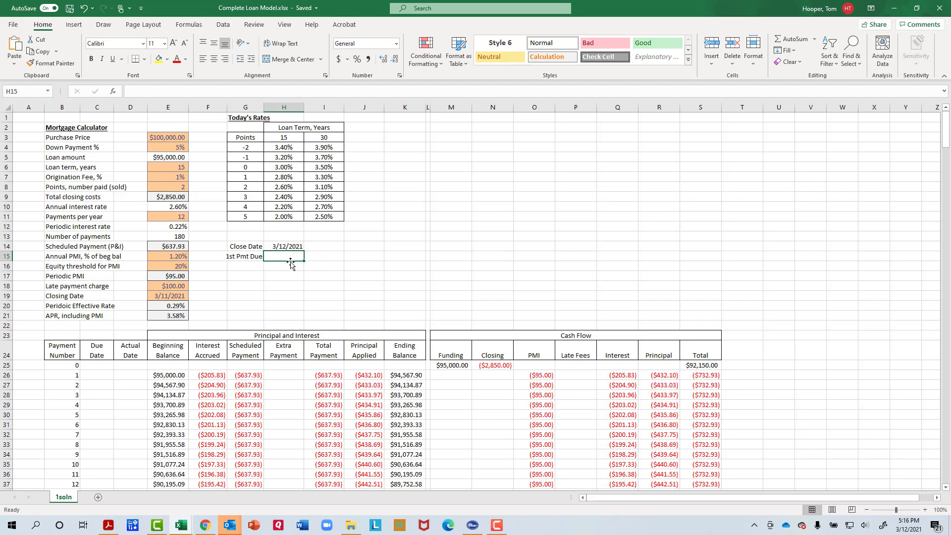
- Enter =DATE(2021,5,1) in H15 as the first payment due date
left_click(288, 246)
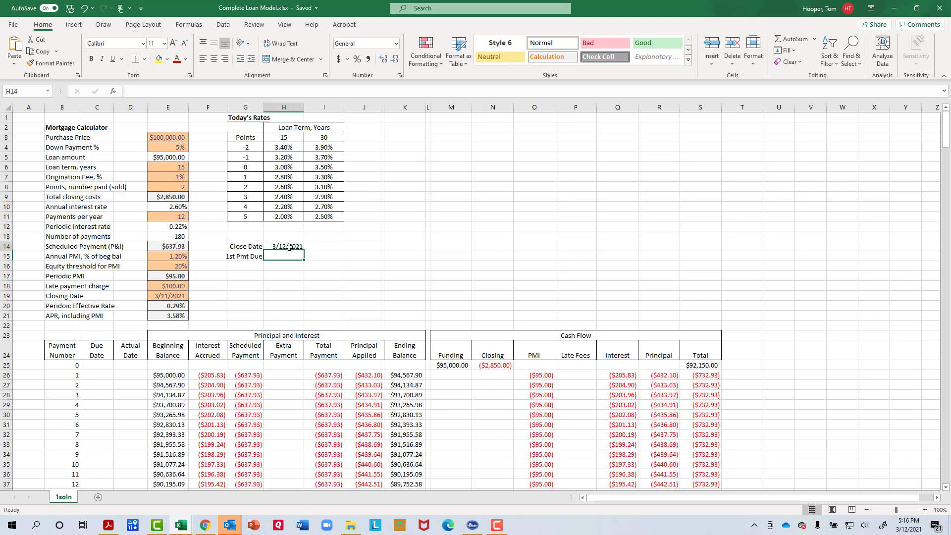
left_click(291, 256)
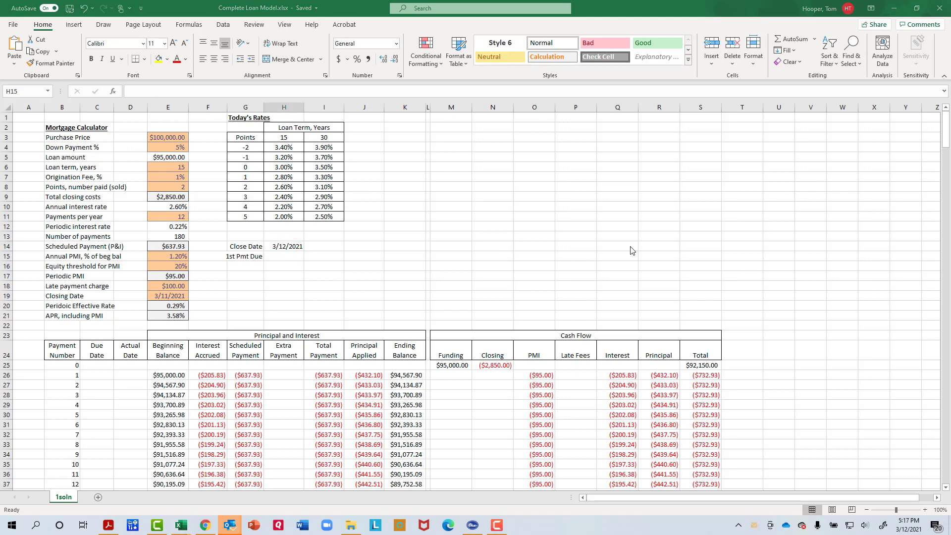
type("=date(")
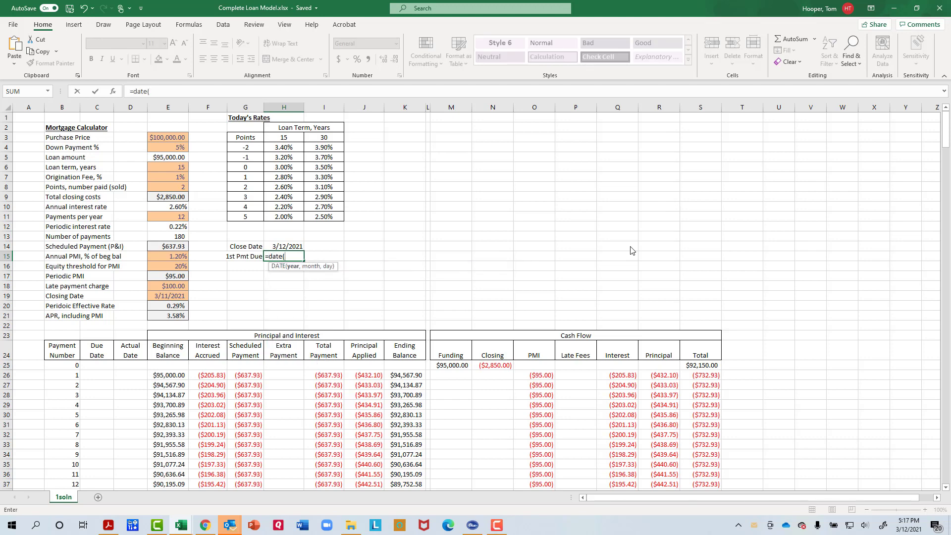
type("2021,5,1)")
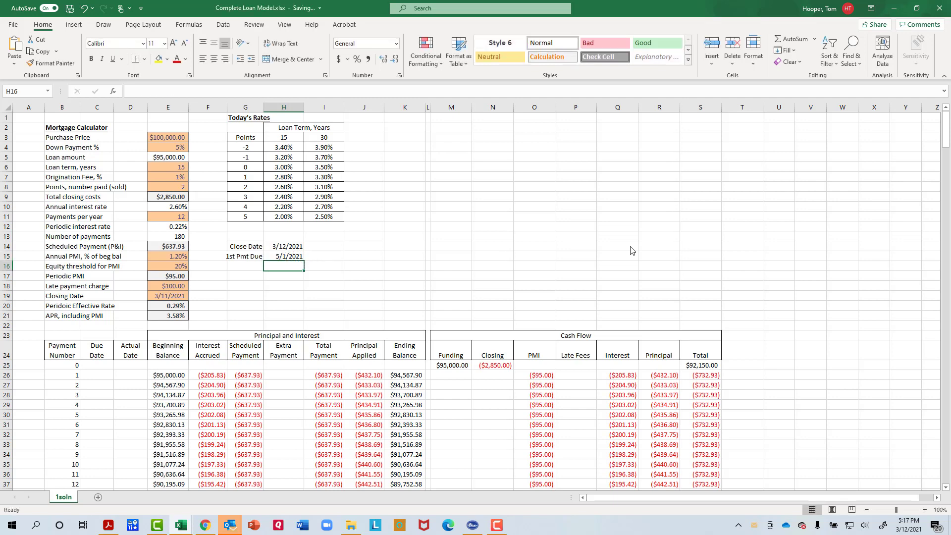
- Replace the fixed year in H15's DATE formula with YEAR(H14), taken from the close date
key("Up")
key("F2")
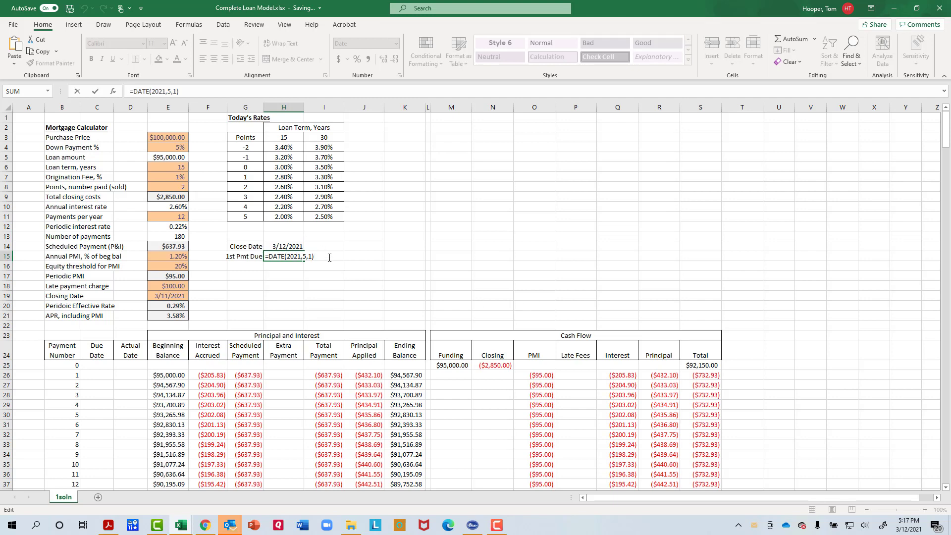
double_click(294, 255)
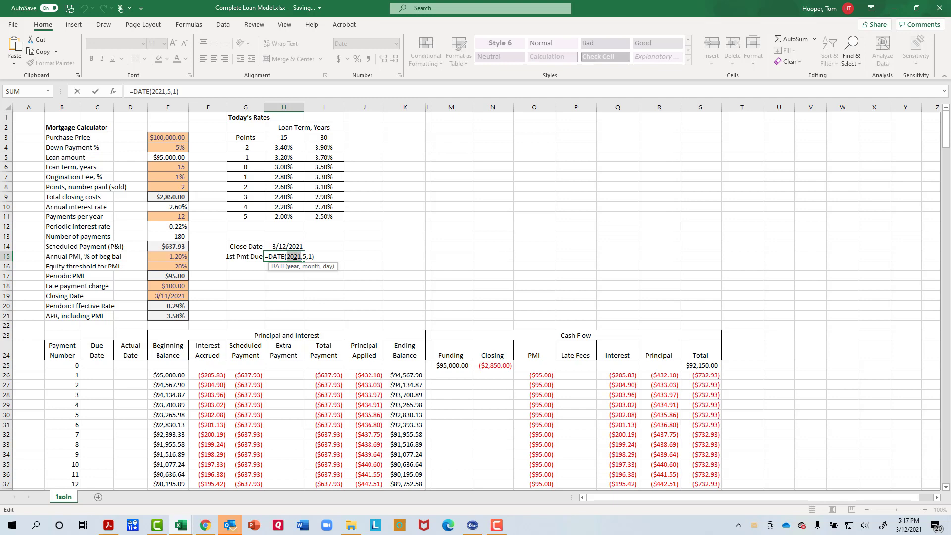
type("year(")
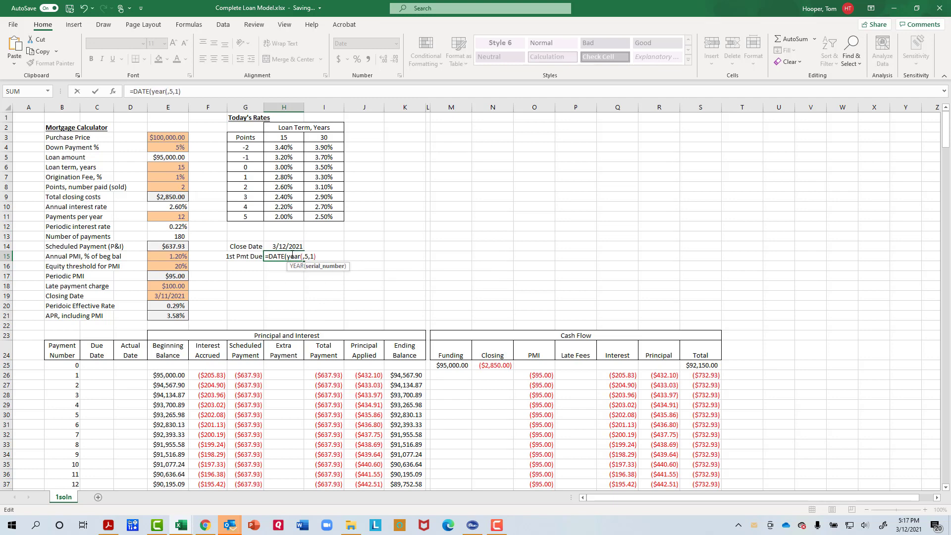
left_click(289, 245)
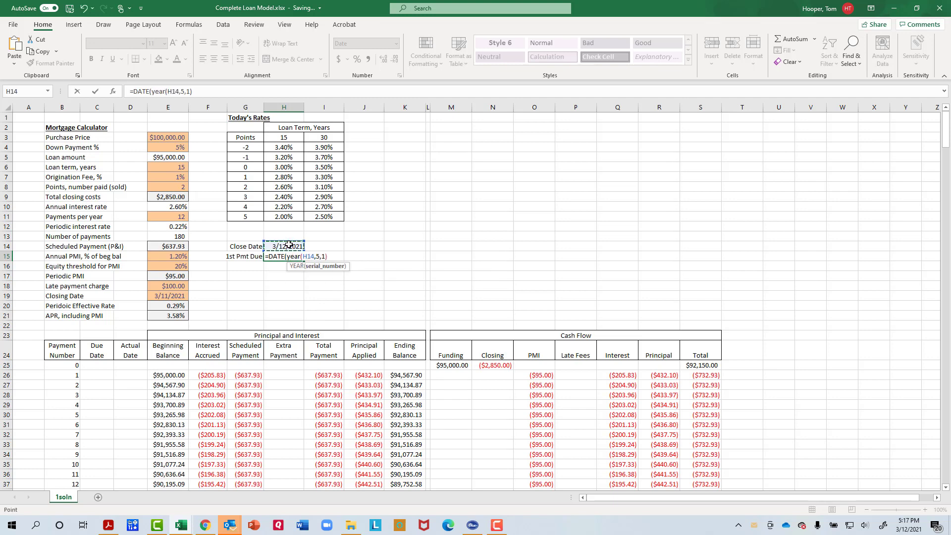
type(")")
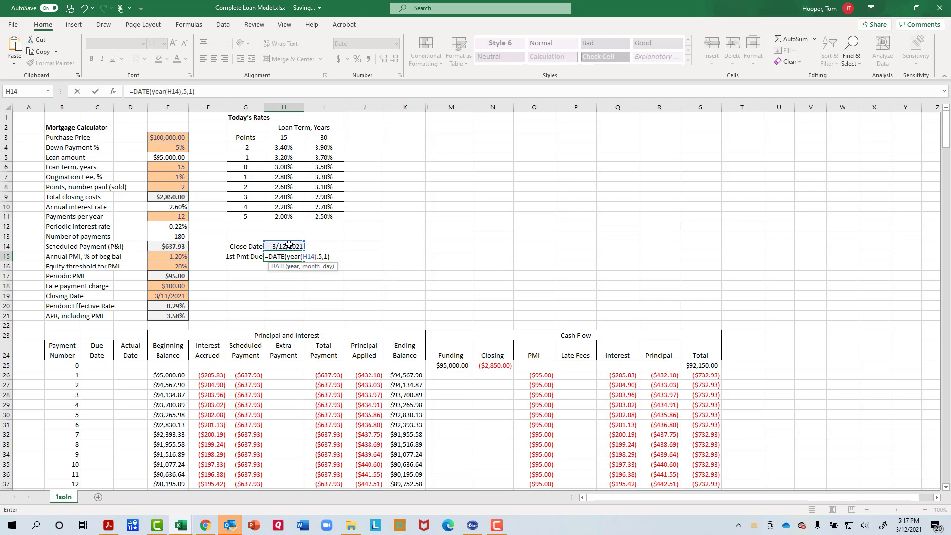
key("Return")
- Replace the fixed month in H15's DATE formula with MONTH(H14)+2, two months after the close date's month
key("Up")
key("F2")
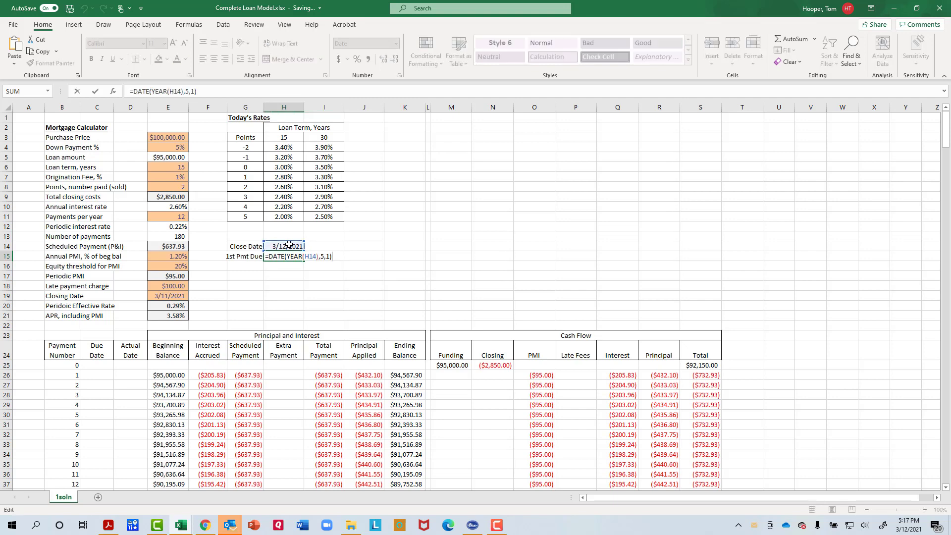
key("Left")
key("Left")
key("Left")
key("BackSpace")
type("m")
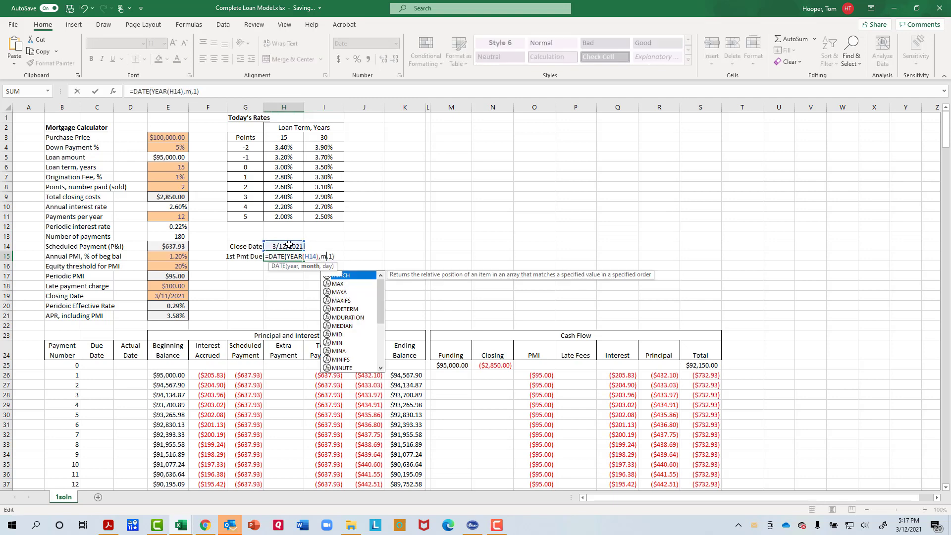
type("onth(")
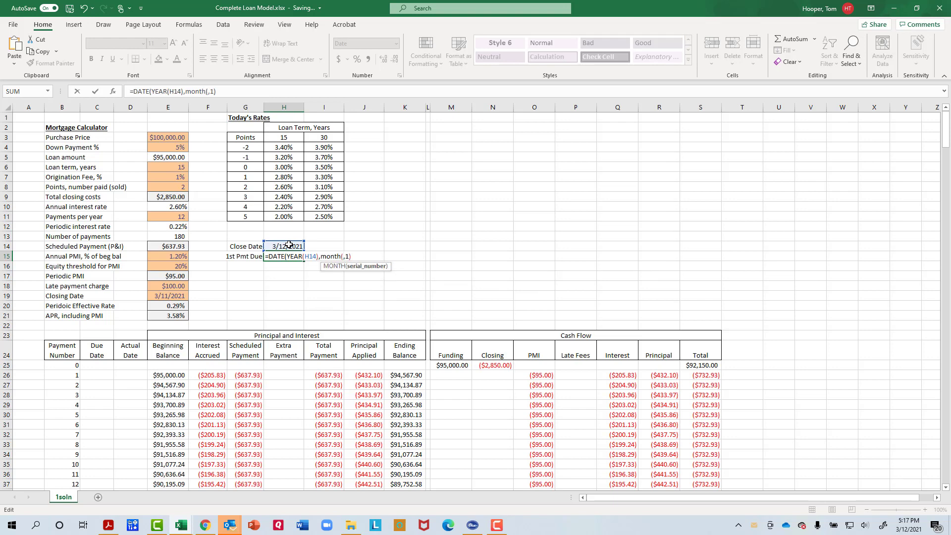
left_click(289, 245)
type("+2")
key("BackSpace")
key("BackSpace")
type(")+2")
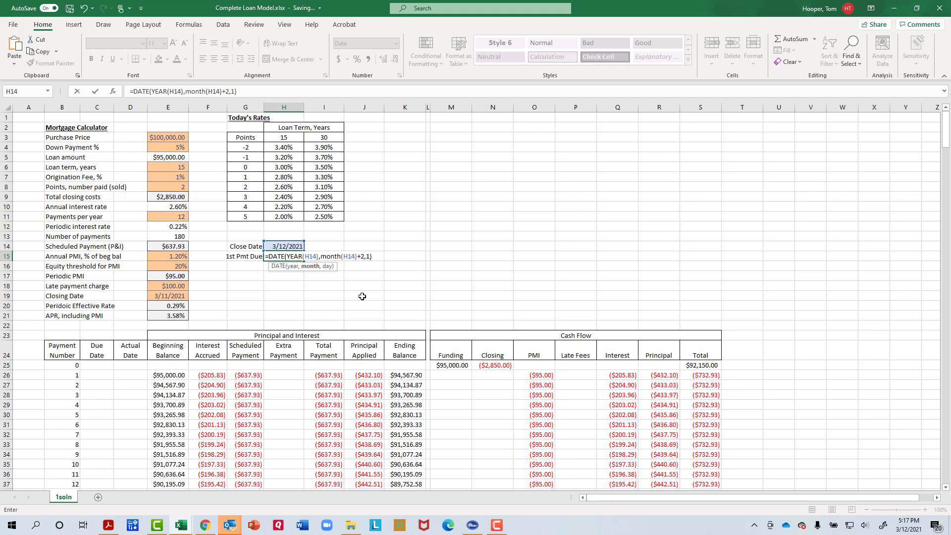
key("Return")
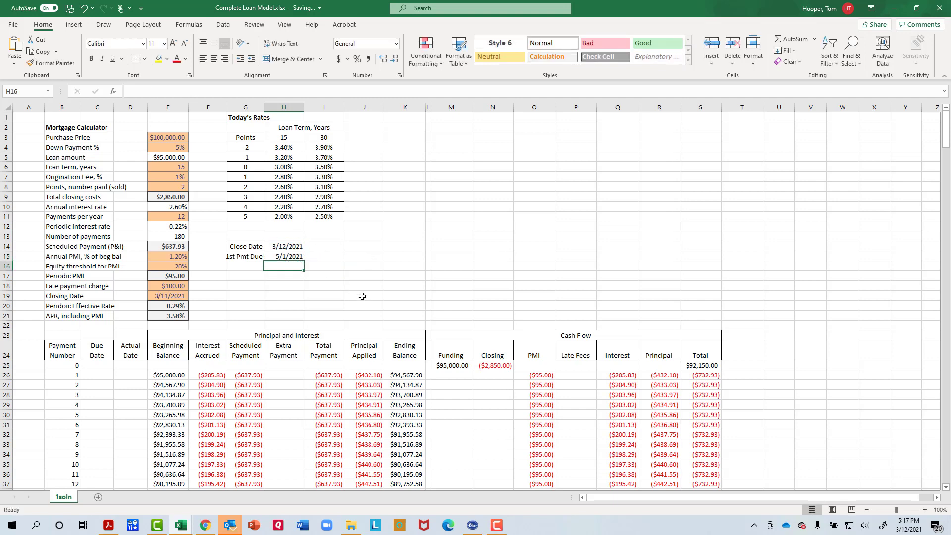
- Review the year, month and day arguments of H15's DATE function
left_click(293, 257)
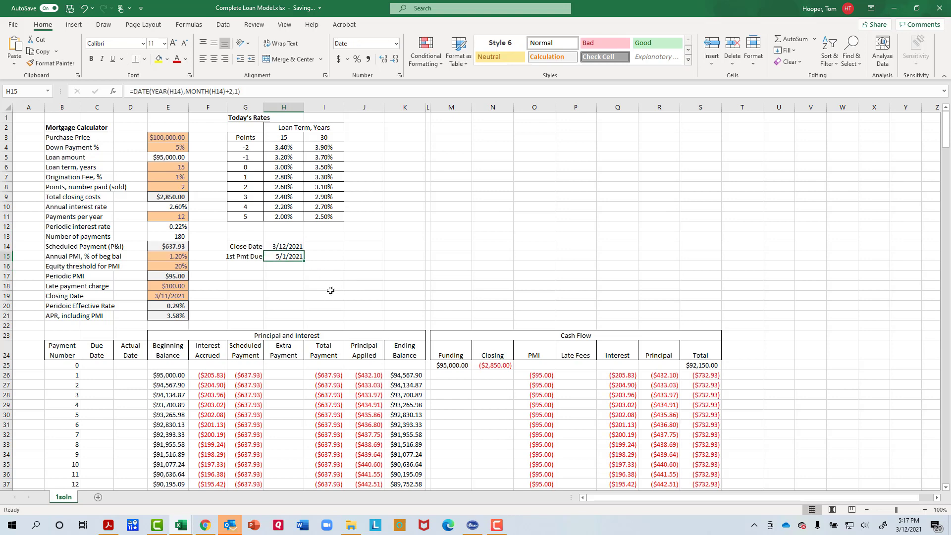
key("shift+F3")
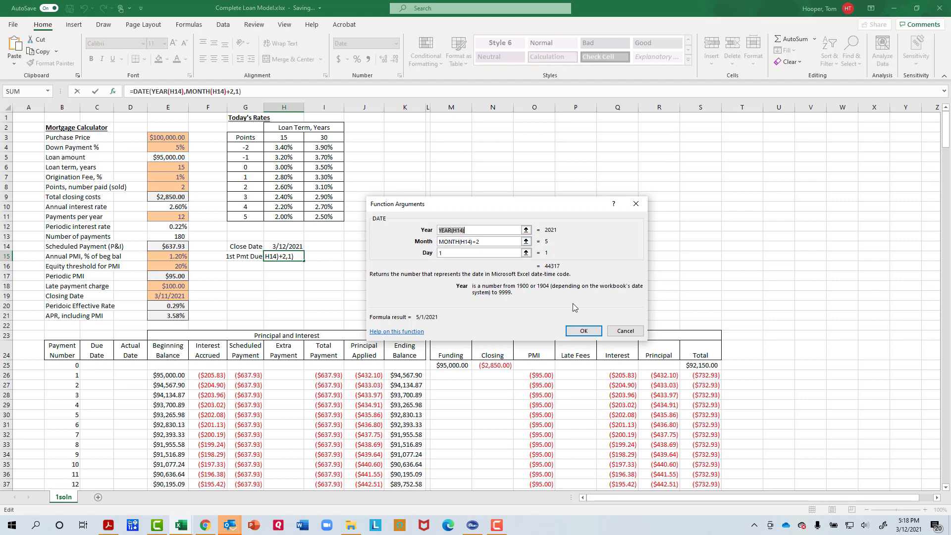
left_click(587, 333)
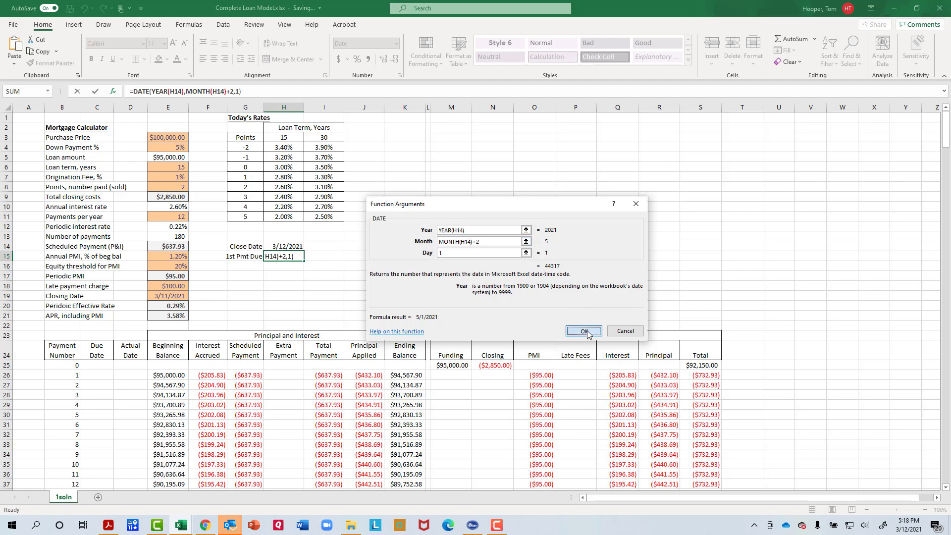
- Test the first payment formula with a close date of 12/15/2021 in H14 and inspect H15's DATE arguments
left_click(294, 245)
type("12/15/2021")
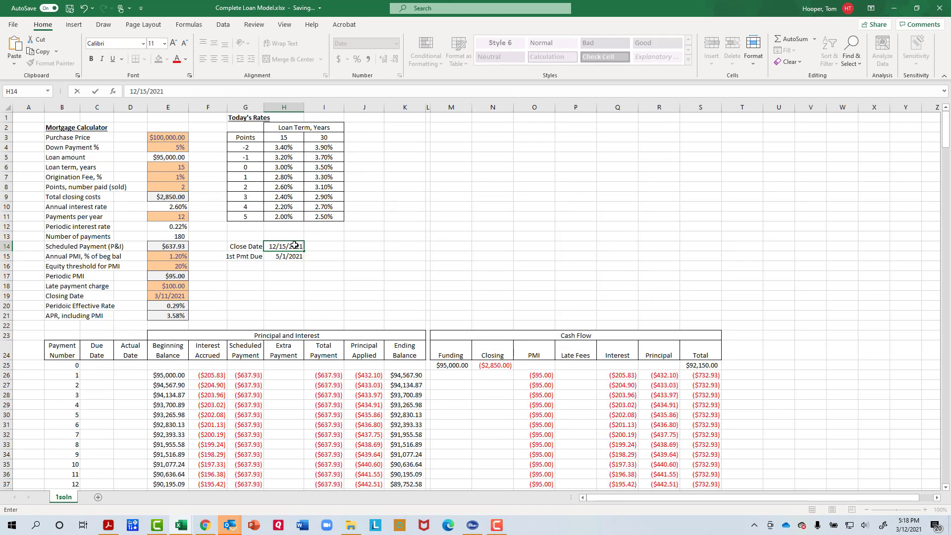
key("Return")
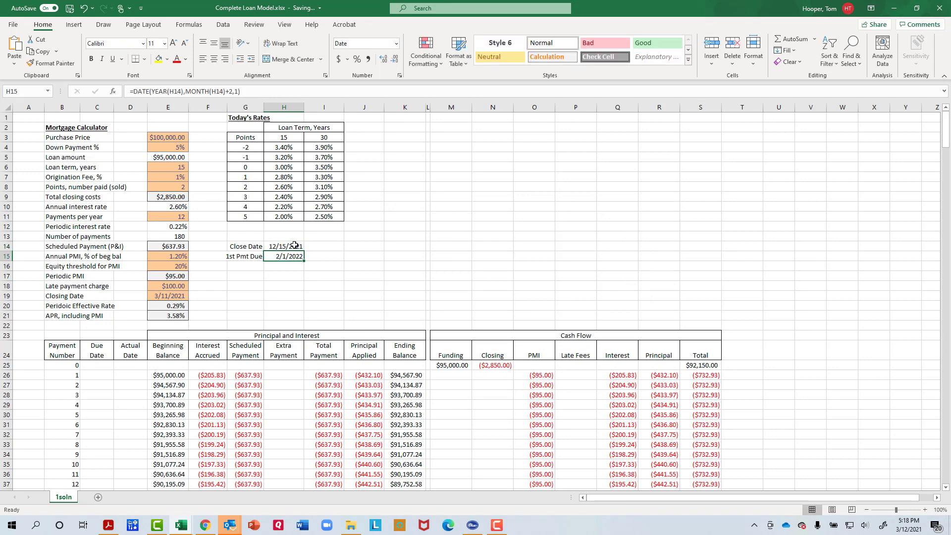
key("shift+F3")
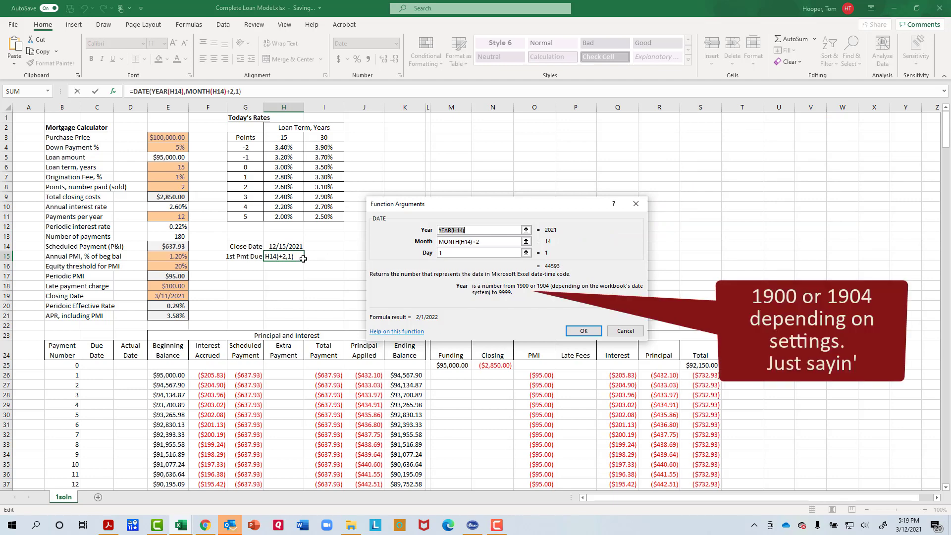
left_click(590, 335)
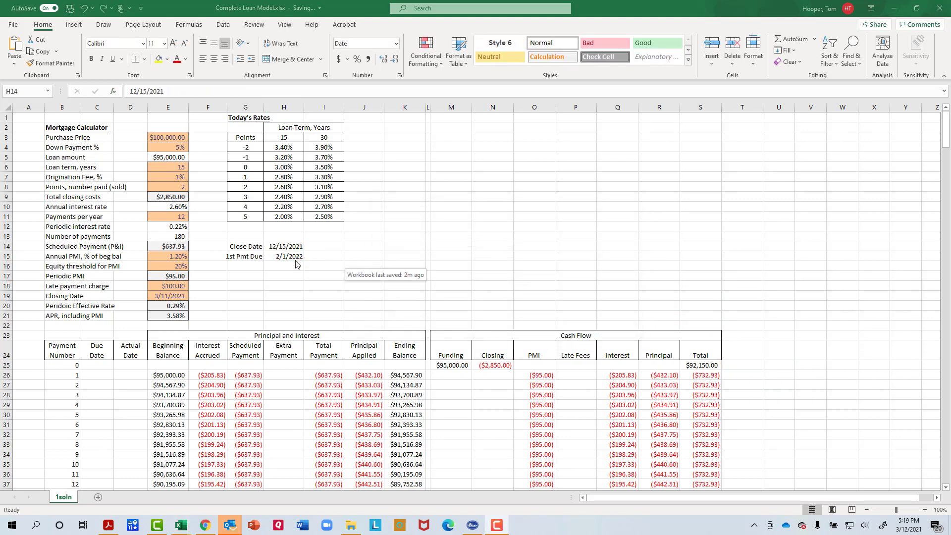
- Set the close date in H14 to 3/12/2021
double_click(326, 258)
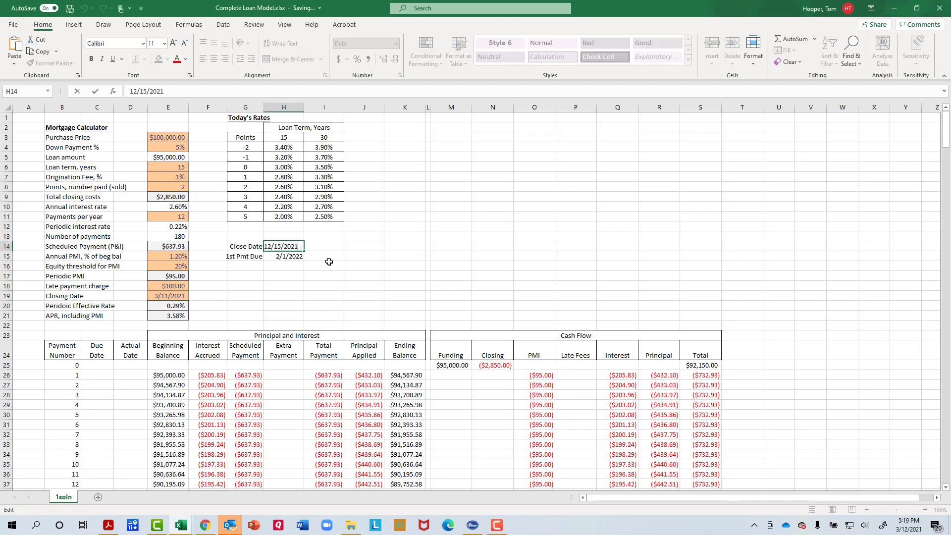
key("Escape")
key("Return")
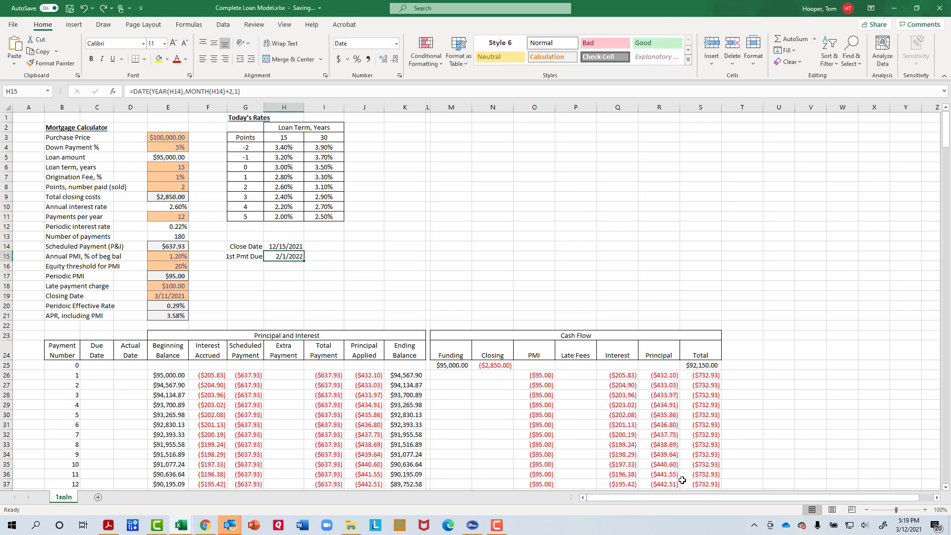
key("Up")
type("3/")
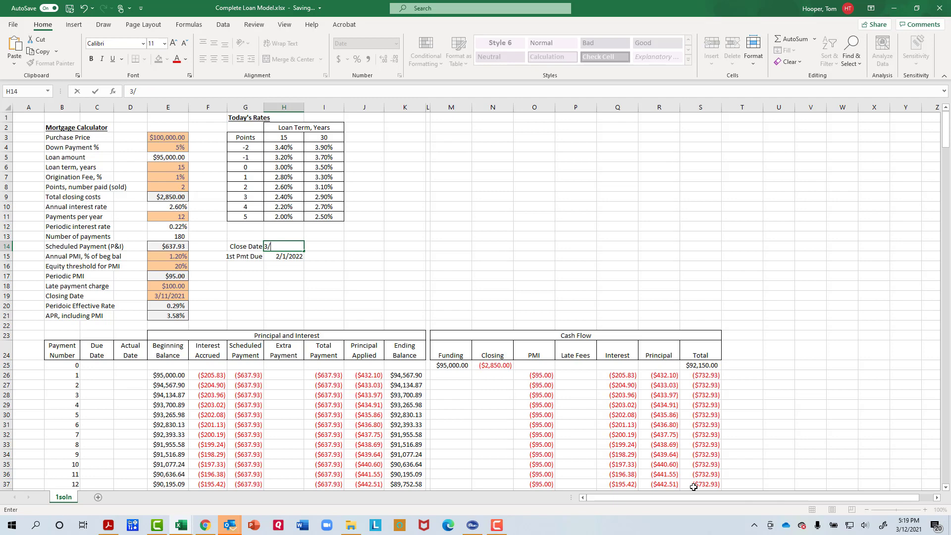
type("12/")
type("2021")
key("Return")
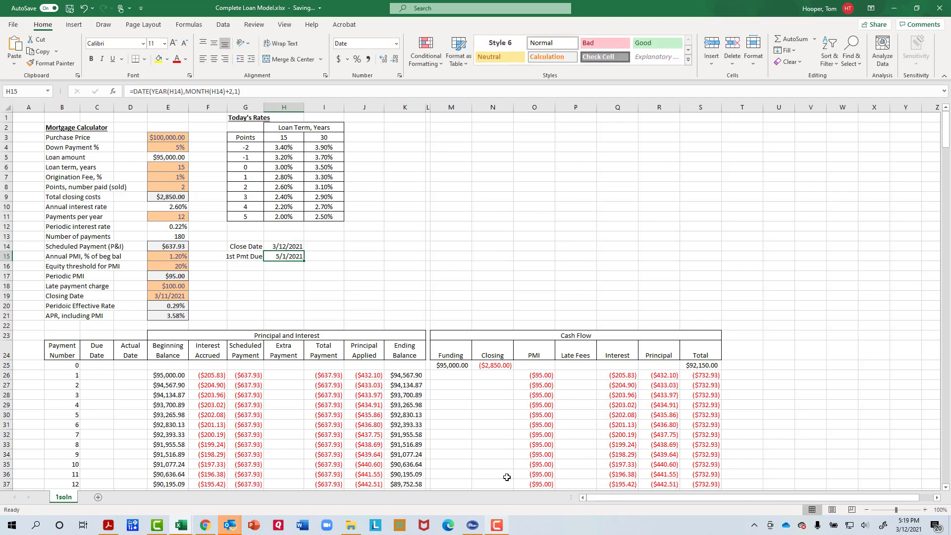
- Apply the Input cell style to the close date in H14
left_click(287, 245)
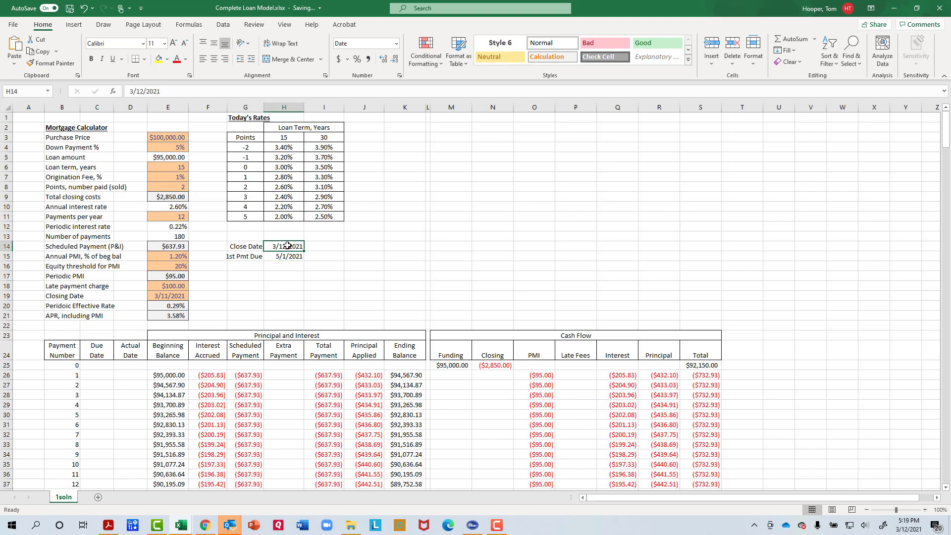
key("alt+h")
key("j")
key("Down")
key("Right")
key("Right")
key("Right")
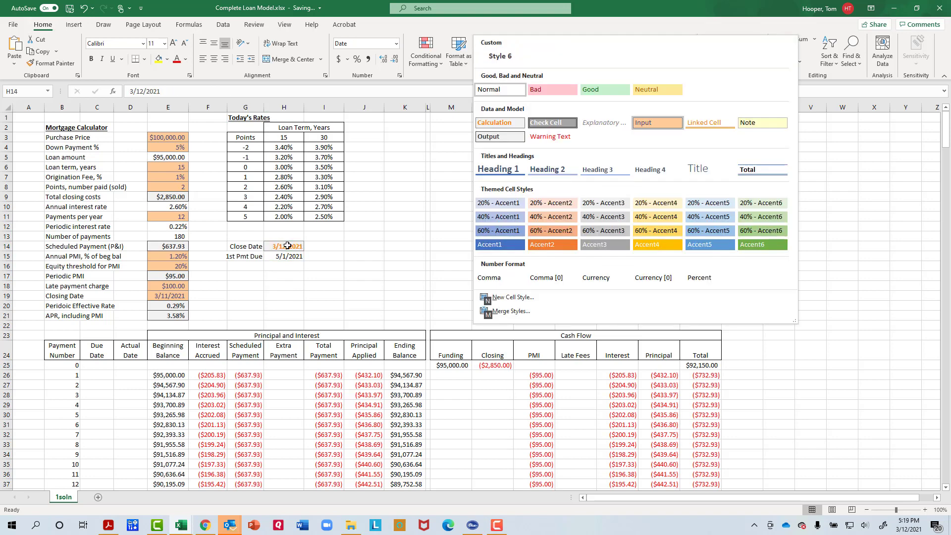
key("Return")
- Apply the Output cell style to the first payment due date in H15
left_click(250, 267)
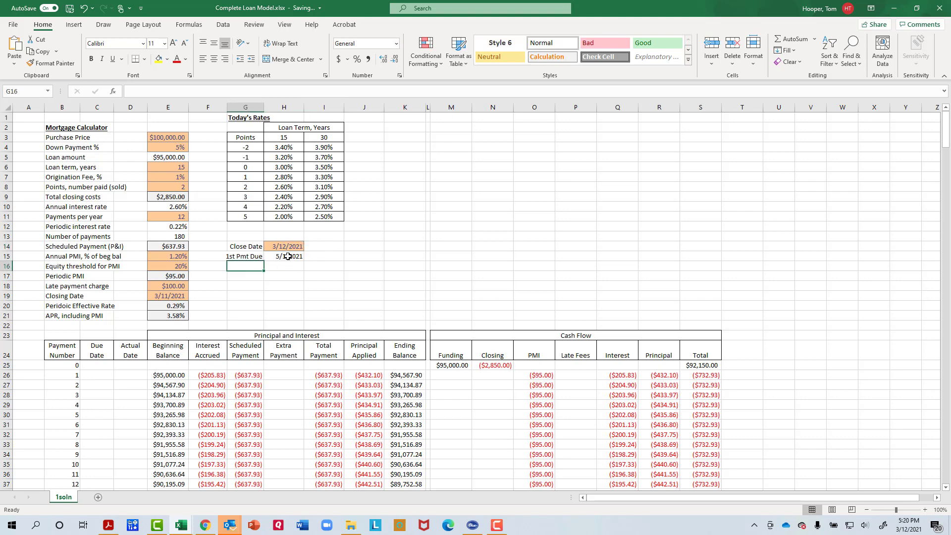
left_click(288, 257)
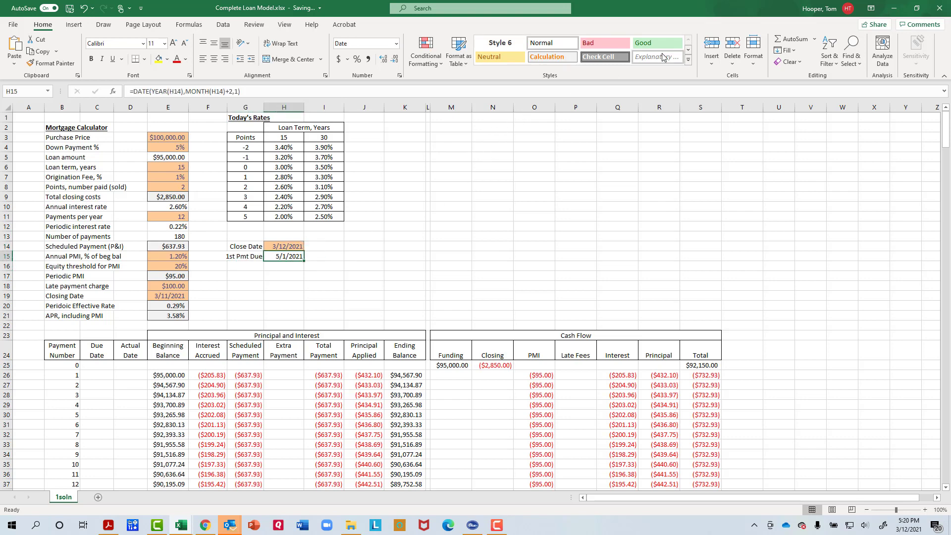
left_click(688, 51)
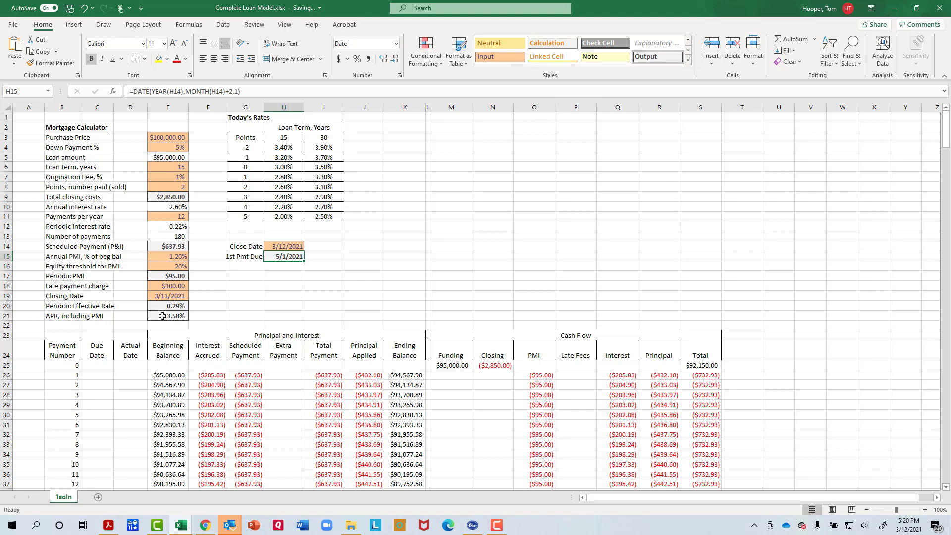
left_click(292, 268)
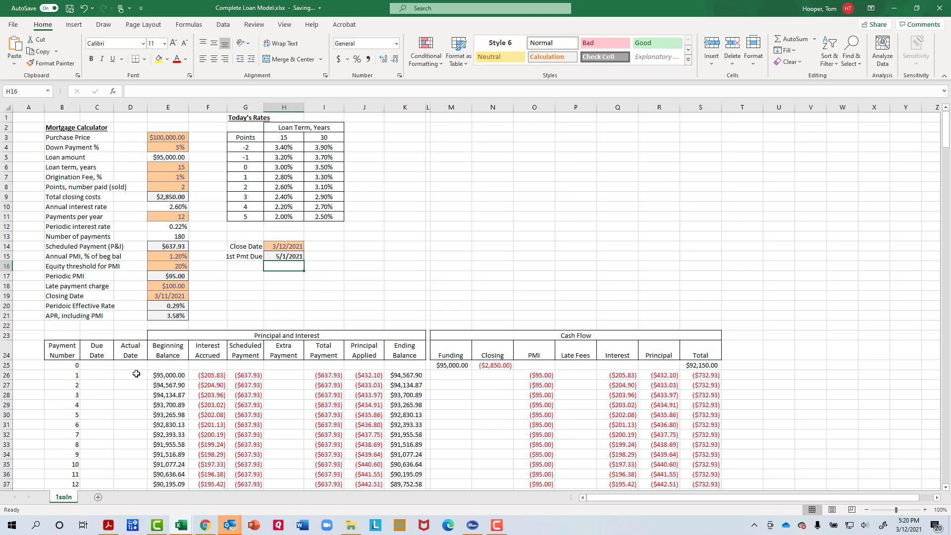
- Link the first two Due Date cells to the date inputs, with =H14 in C25 and =H15 in C26
left_click(98, 365)
type("=")
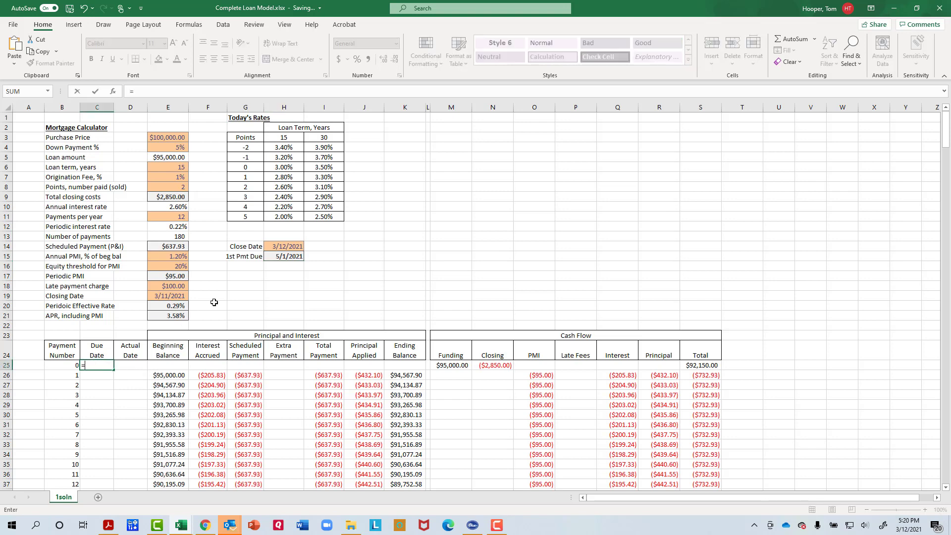
left_click(288, 247)
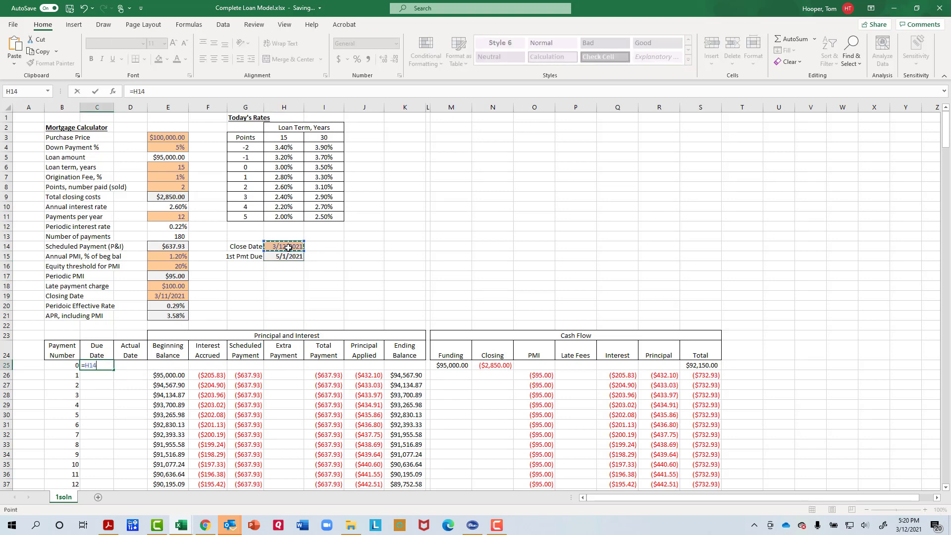
key("Return")
type("=")
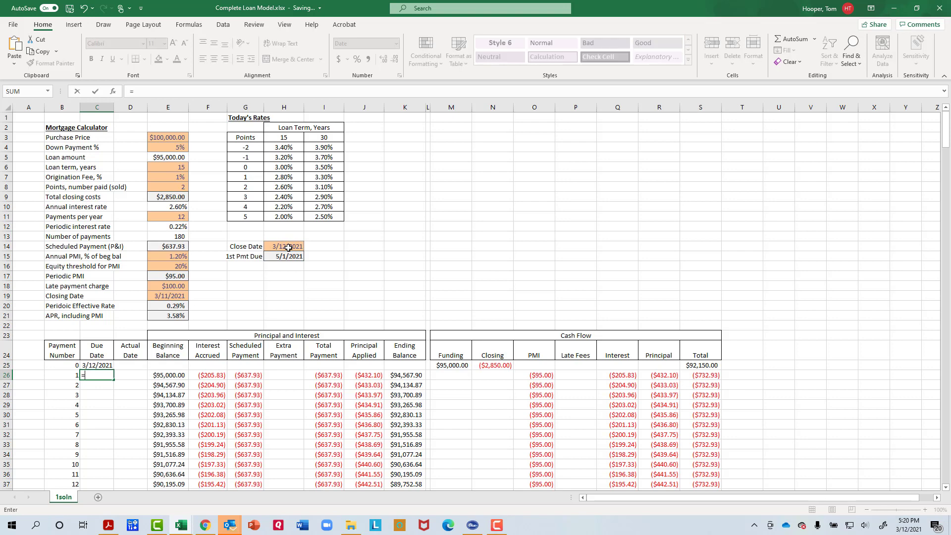
left_click(291, 257)
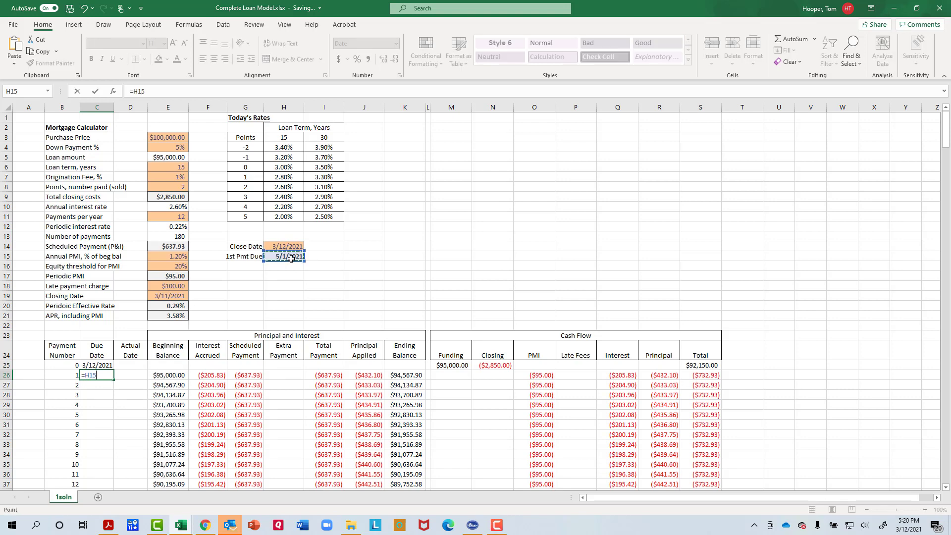
key("Return")
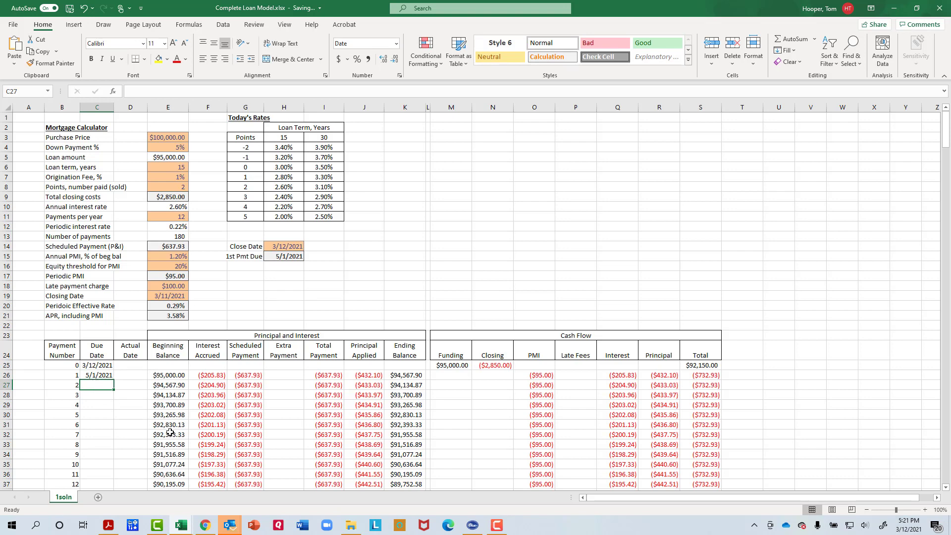
- Enter =DATE(YEAR(C26),MONTH(C26)+1,1) in C27 for the second payment's due date
type("=date(")
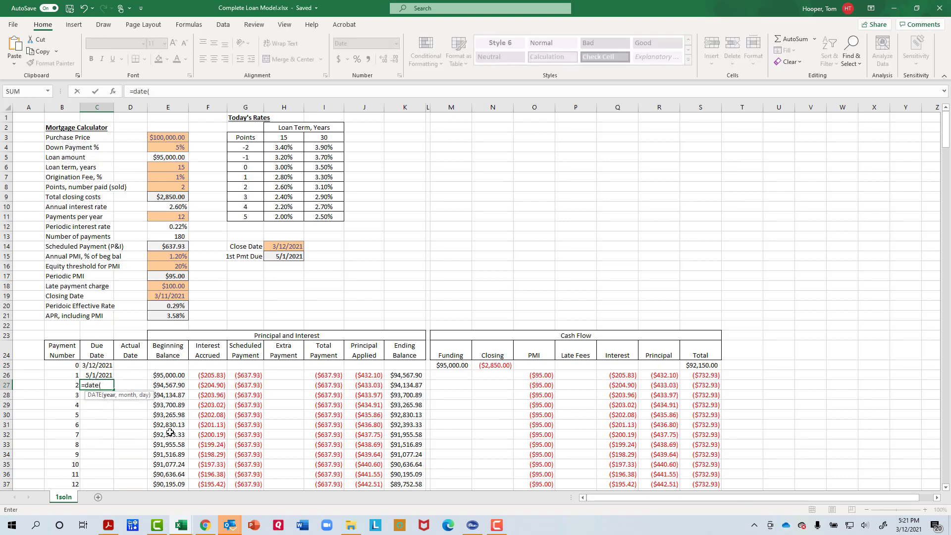
type("year(")
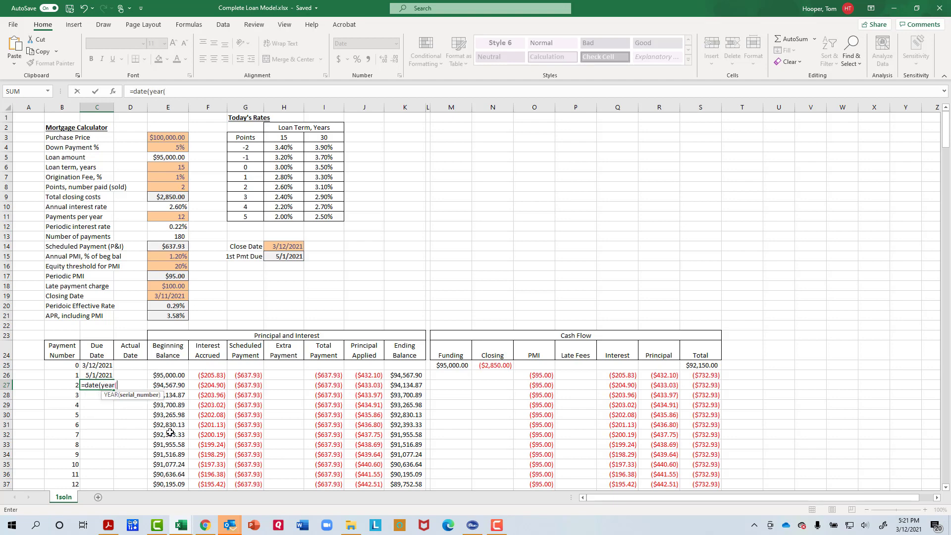
key("Up")
type("),m")
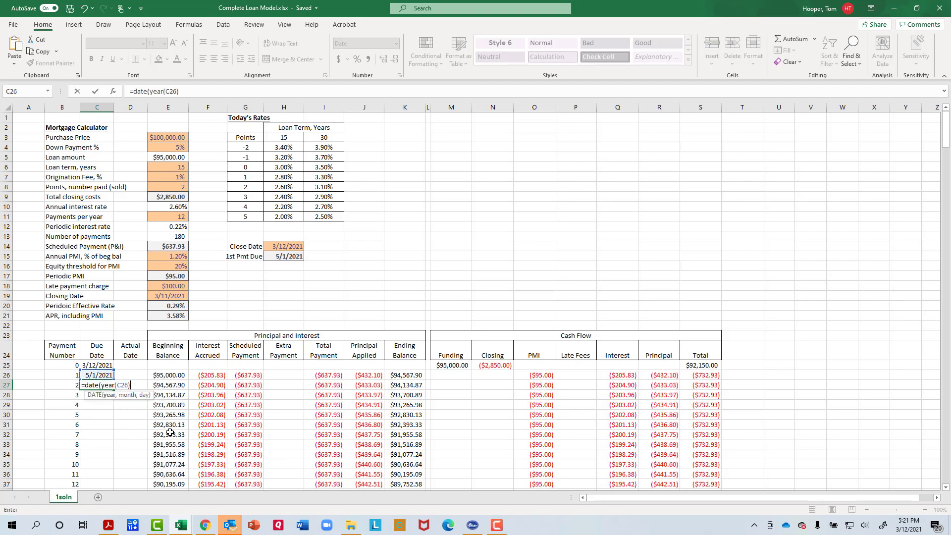
type("onth(")
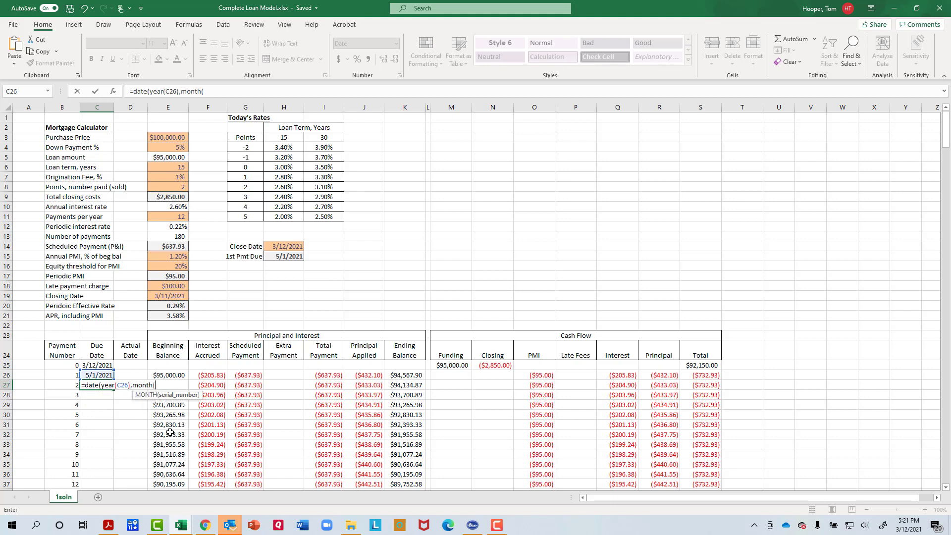
key("Up")
type(")")
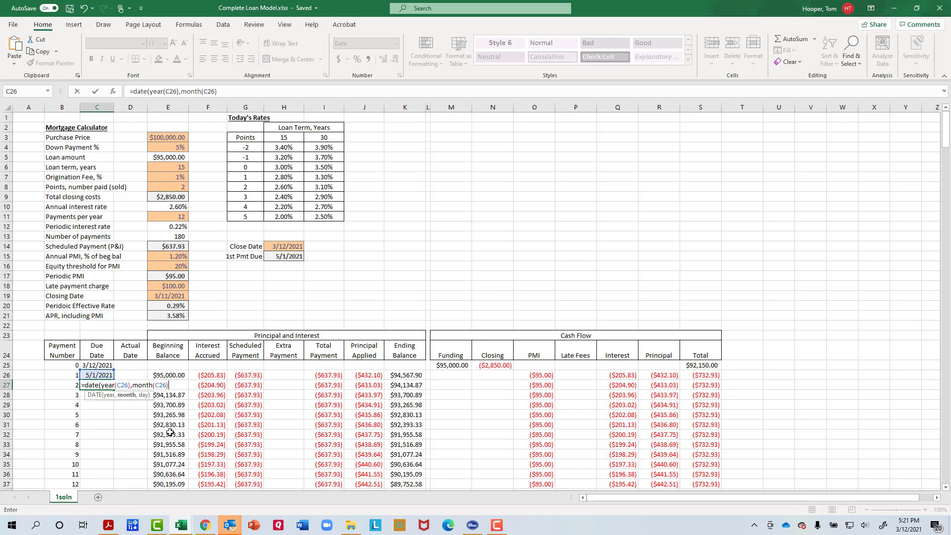
type("+1,1")
key("Return")
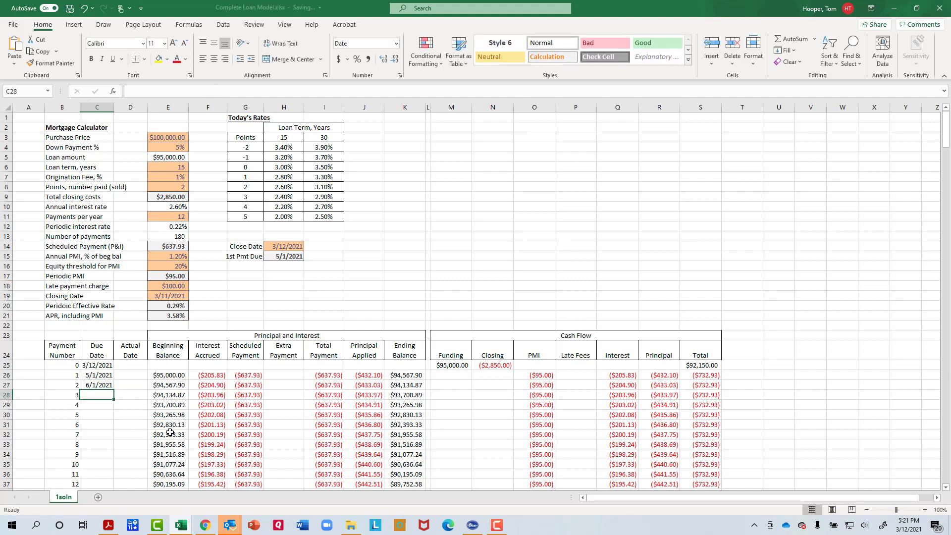
- Fill the C27 due date formula down the Due Date column through payment 360 and go to its last row
key("Up")
double_click(114, 390)
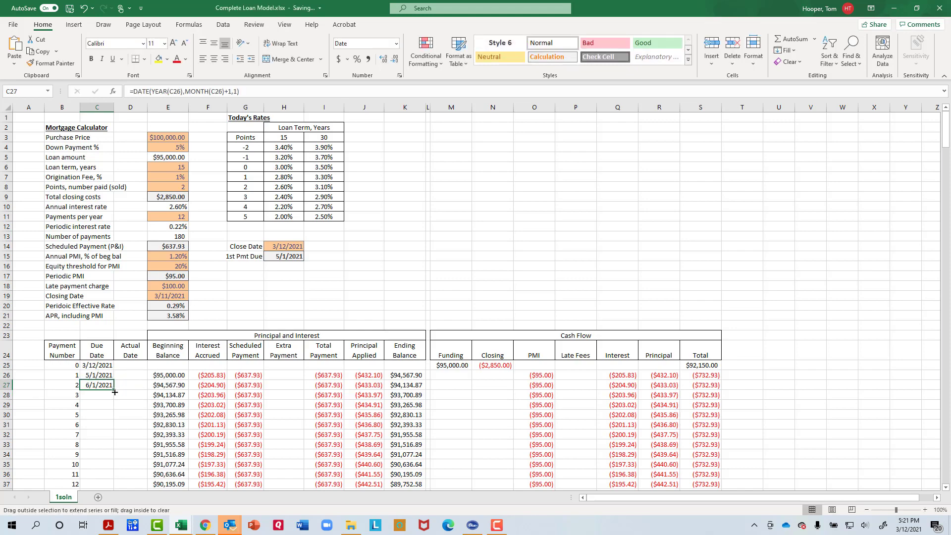
key("ctrl+Down")
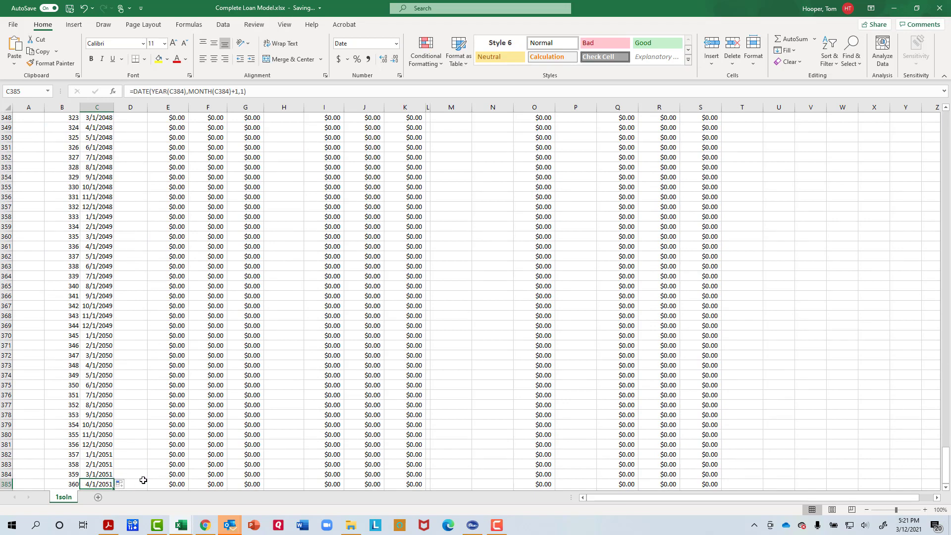
- Enter =H14 in D25 as the actual date of payment 0, linking it to the close date
key("ctrl+Up")
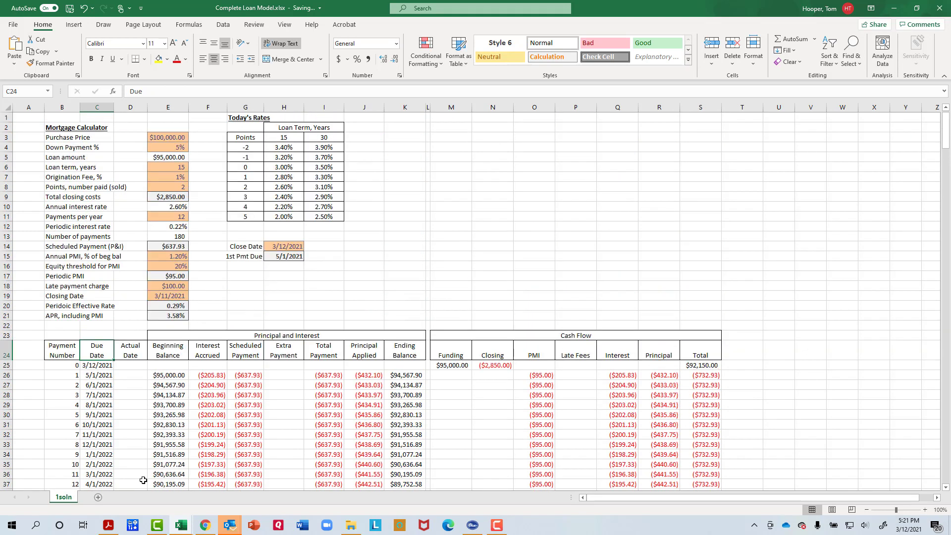
left_click(139, 367)
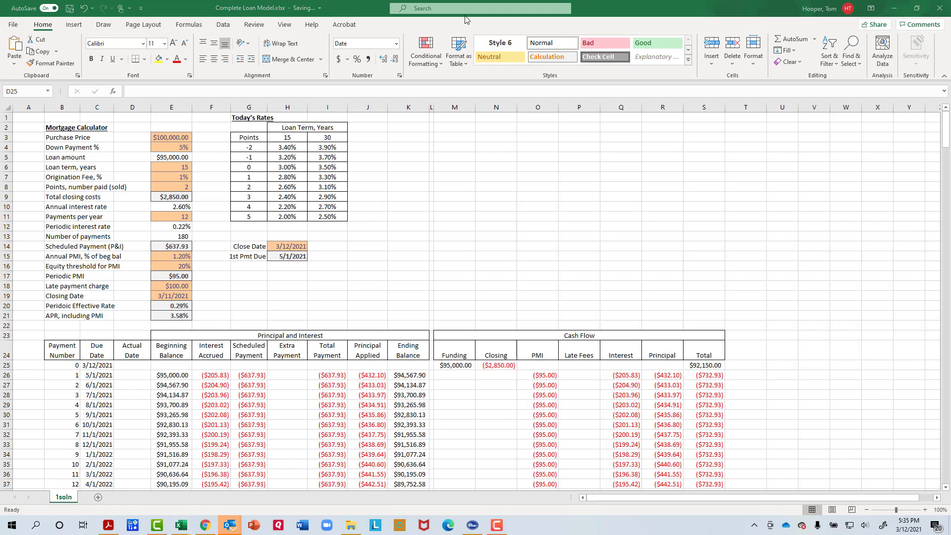
left_click(137, 369)
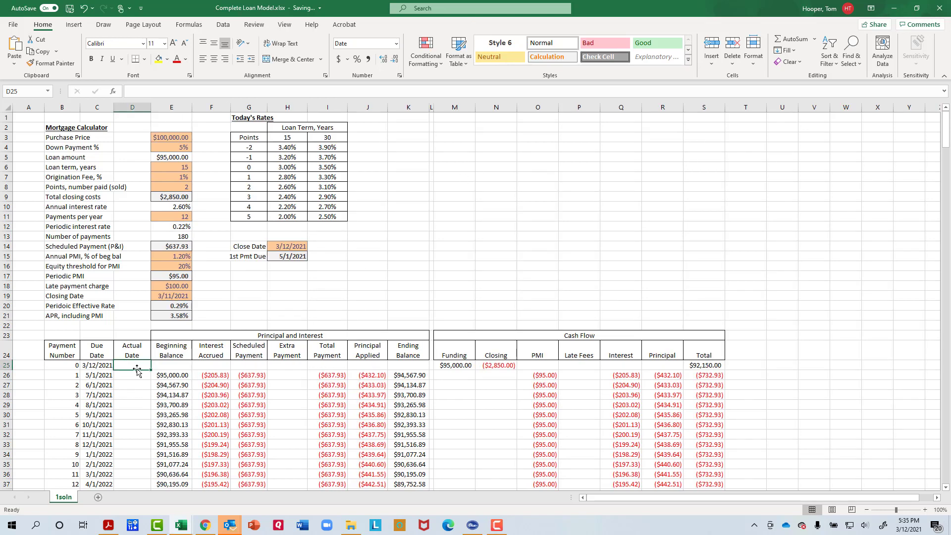
type("=")
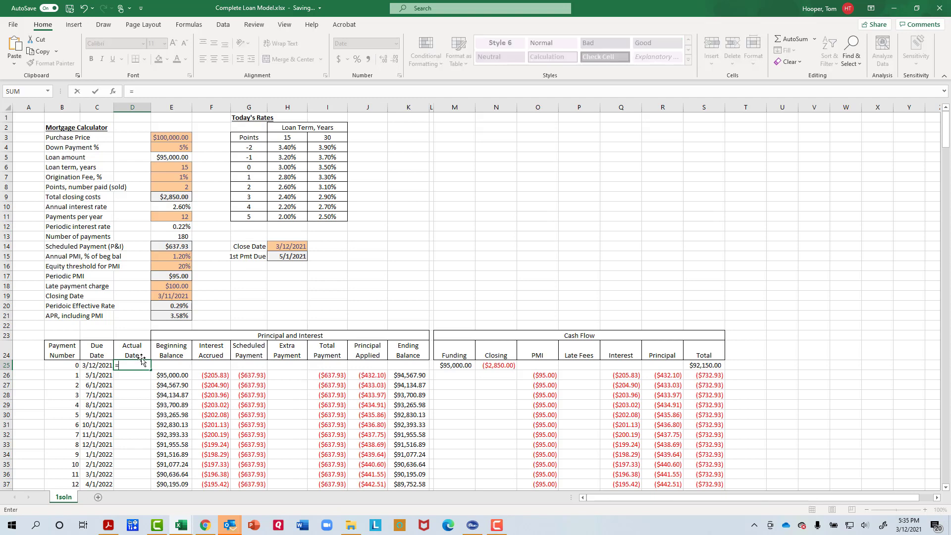
left_click(300, 246)
key("Return")
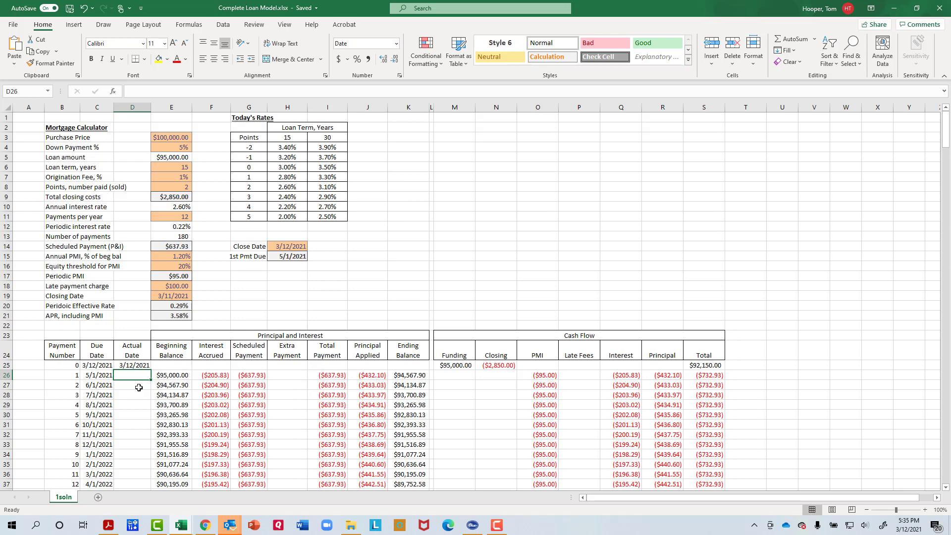
- Enter =IF(RAND()<0.1,C26+1,C26-RANDBETWEEN(0,5)) in D26 and fill it down the Actual Date column
type("=if(r")
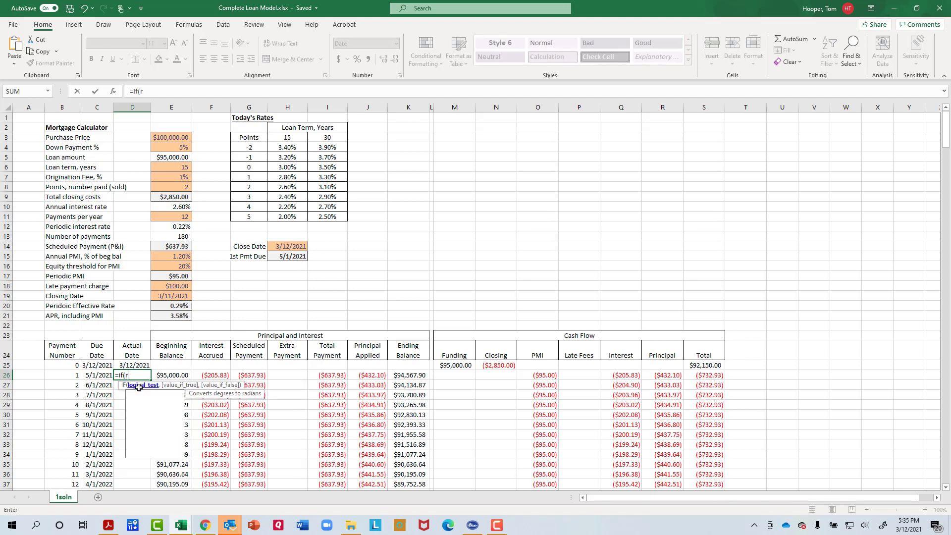
type("and()")
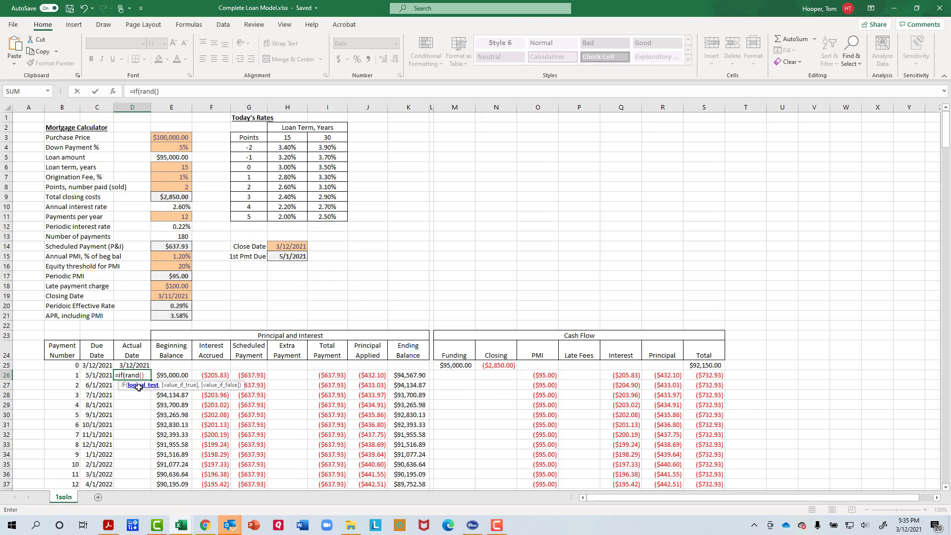
type("<.1,")
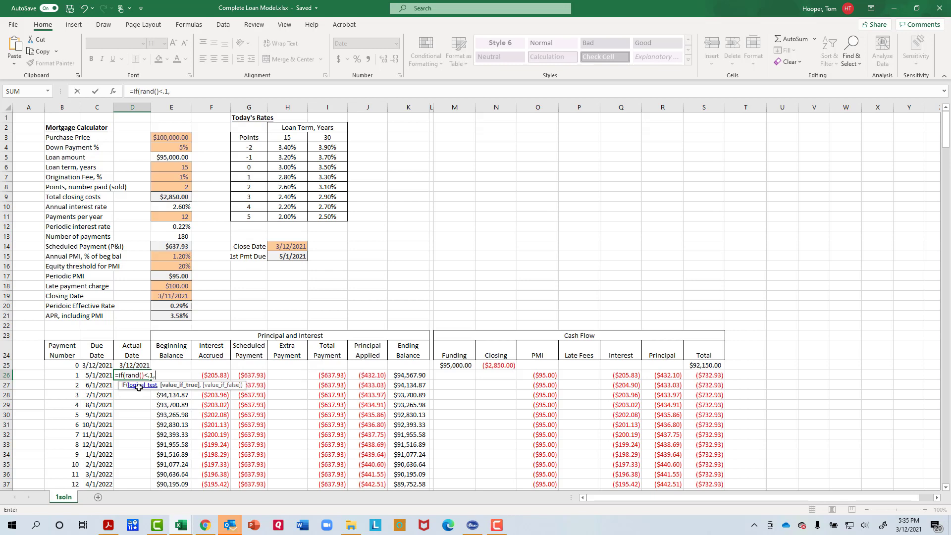
left_click(102, 374)
type("+1,")
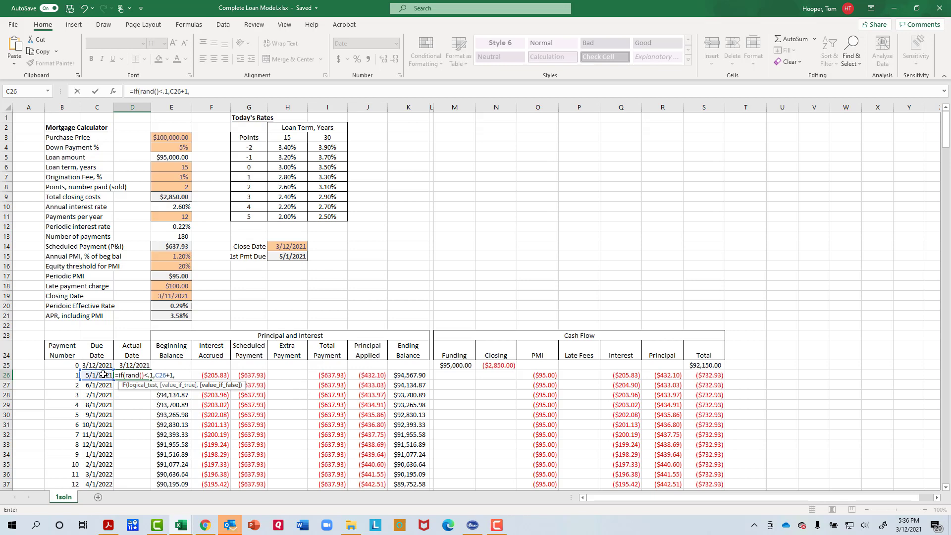
left_click(103, 375)
type("-randbetw")
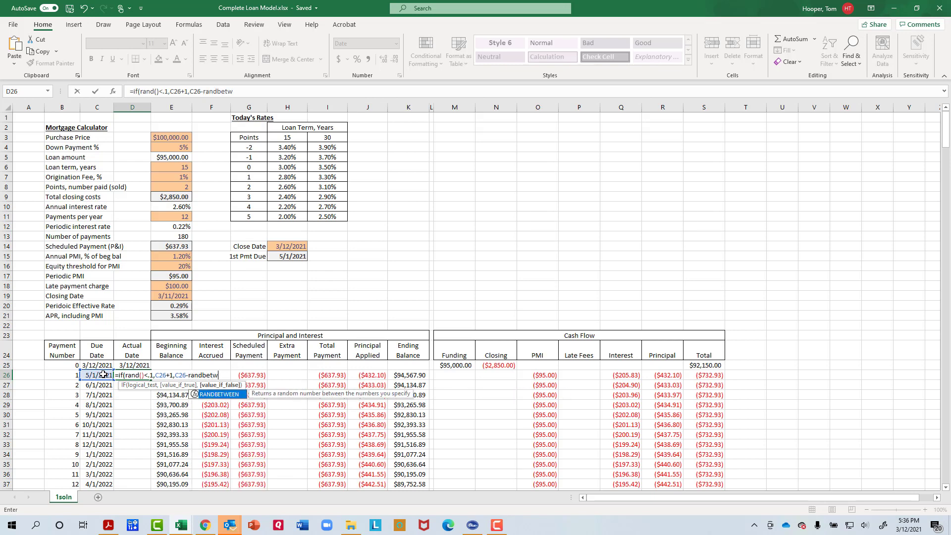
key("Tab")
type("0")
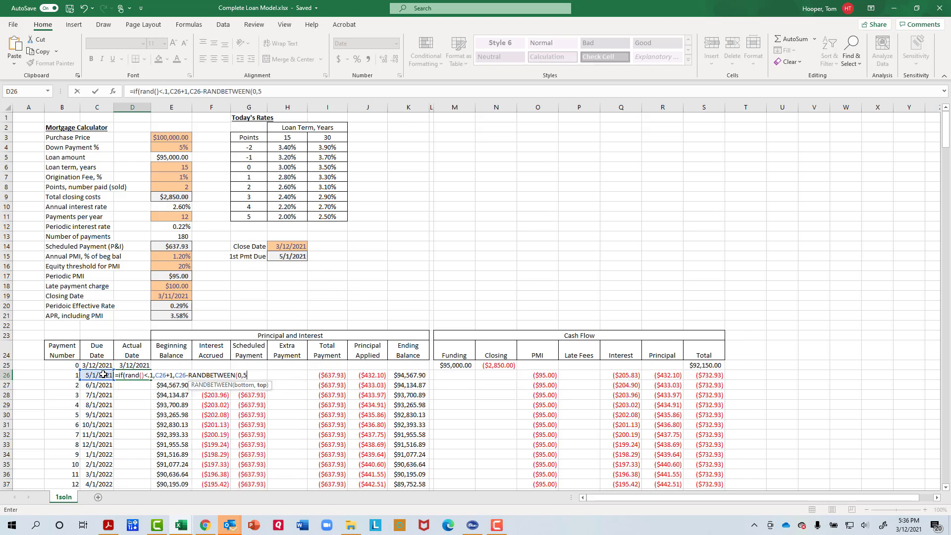
type(",5))")
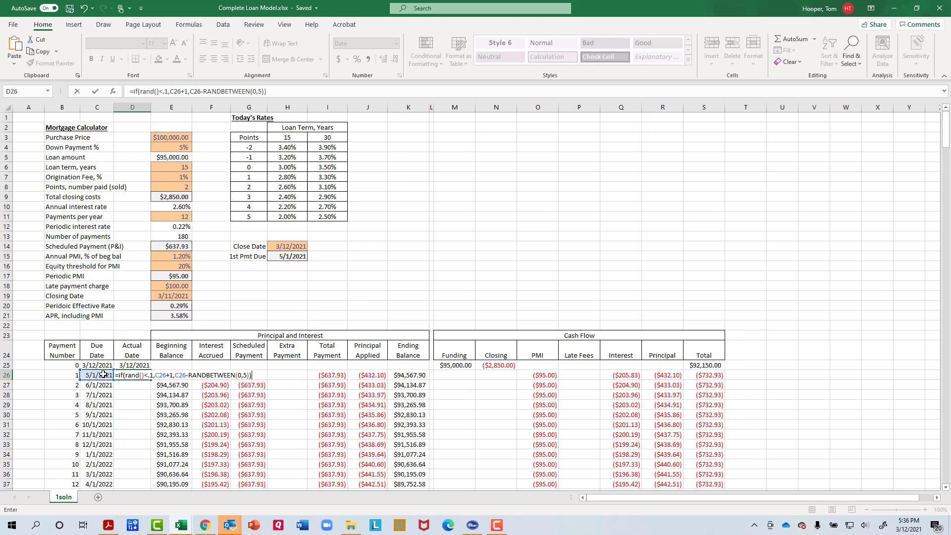
key("Return")
key("Up")
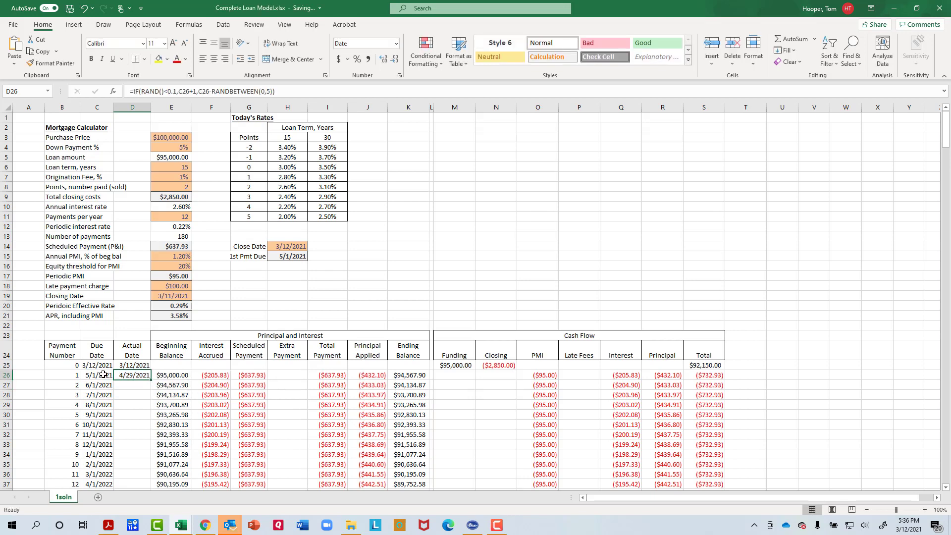
double_click(152, 380)
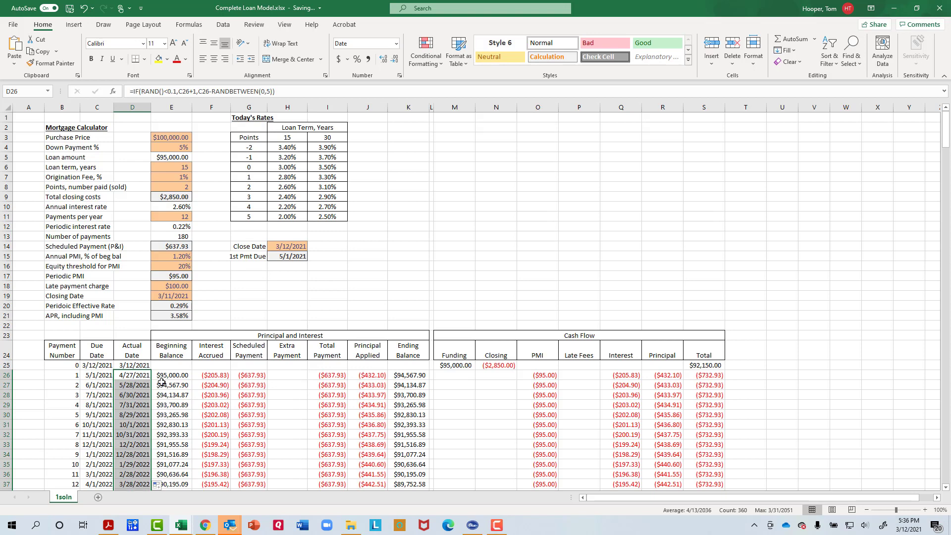
- Examine the simulated actual dates against the due dates for payments 1 through 8, looking for a late payment
left_click(141, 377)
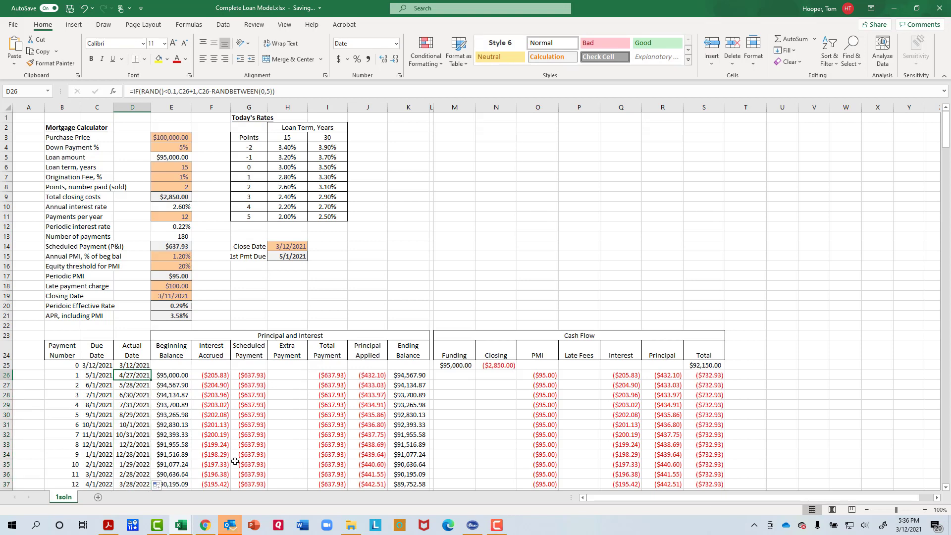
key("Down")
key("Down")
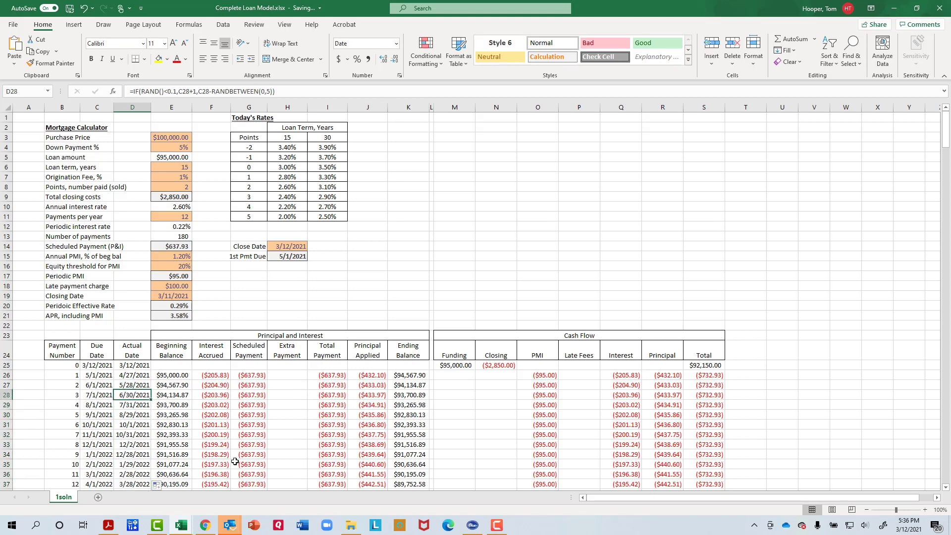
key("Down")
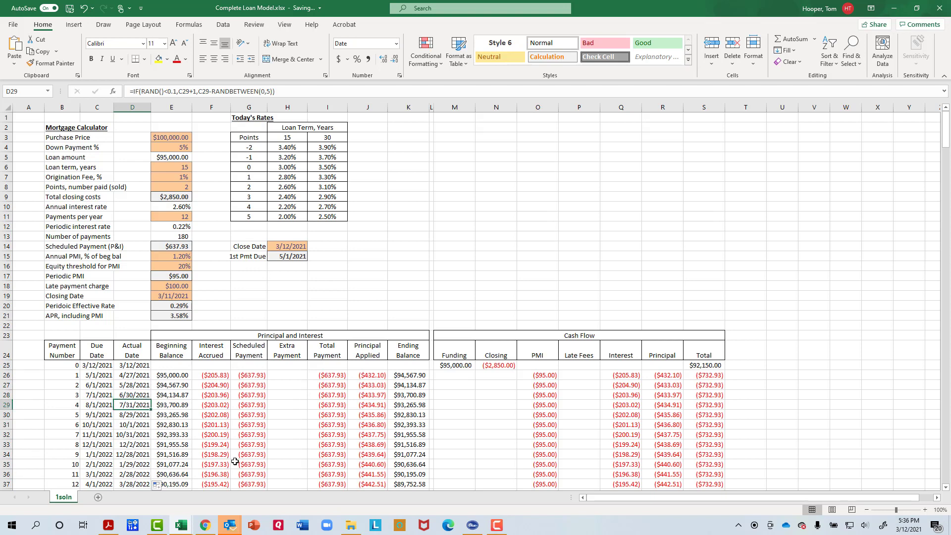
key("Down")
key("Down")
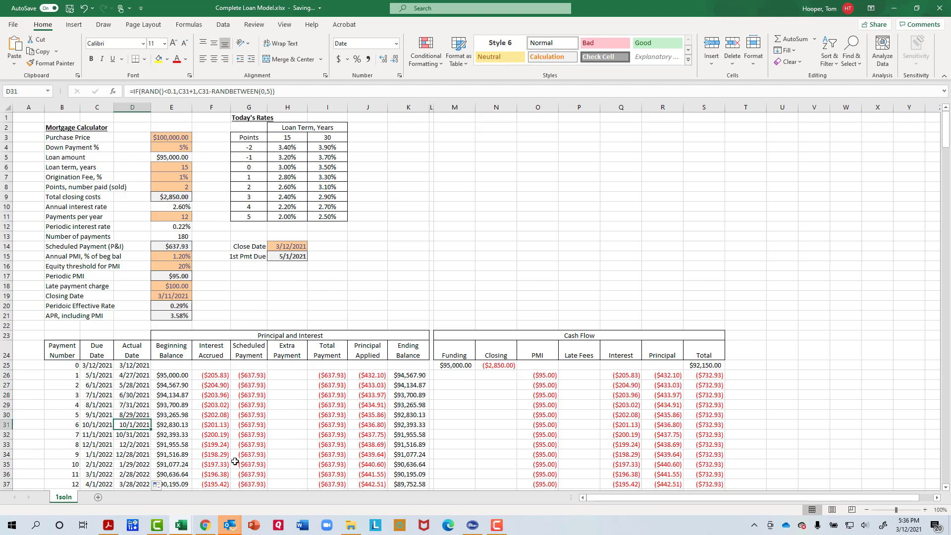
key("Down")
key("Down")
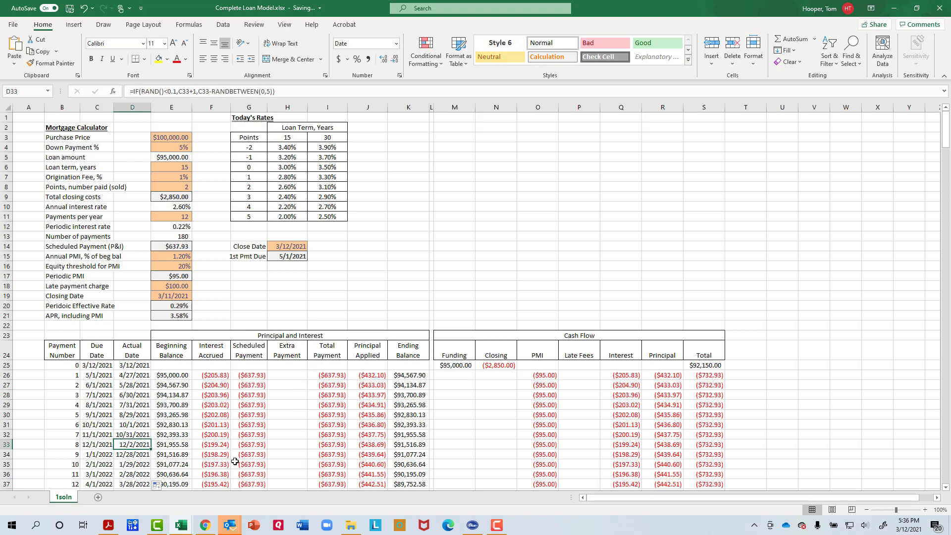
- Enter the late fee formula =IF(D26>C26,-E18,0) in P26 and fill it down the Late Fees column
left_click(578, 375)
type("=")
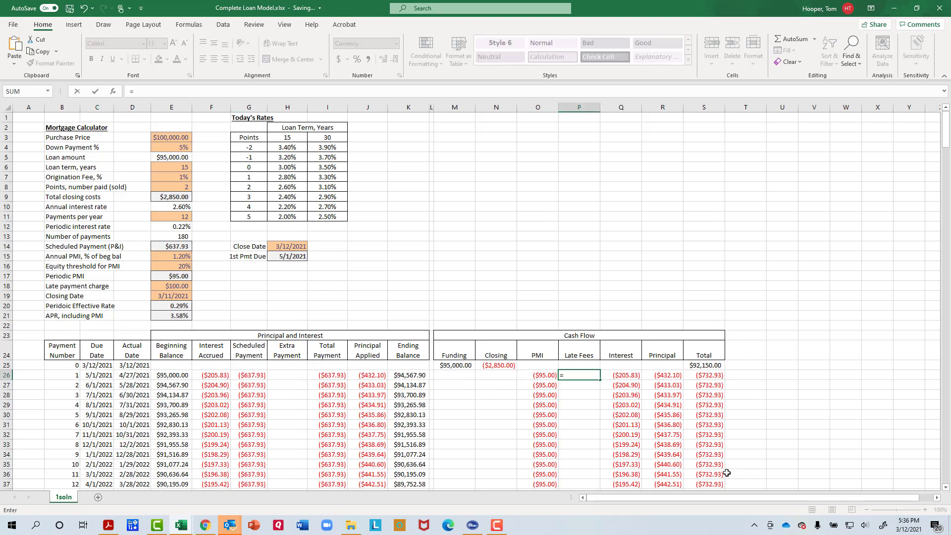
type("if(")
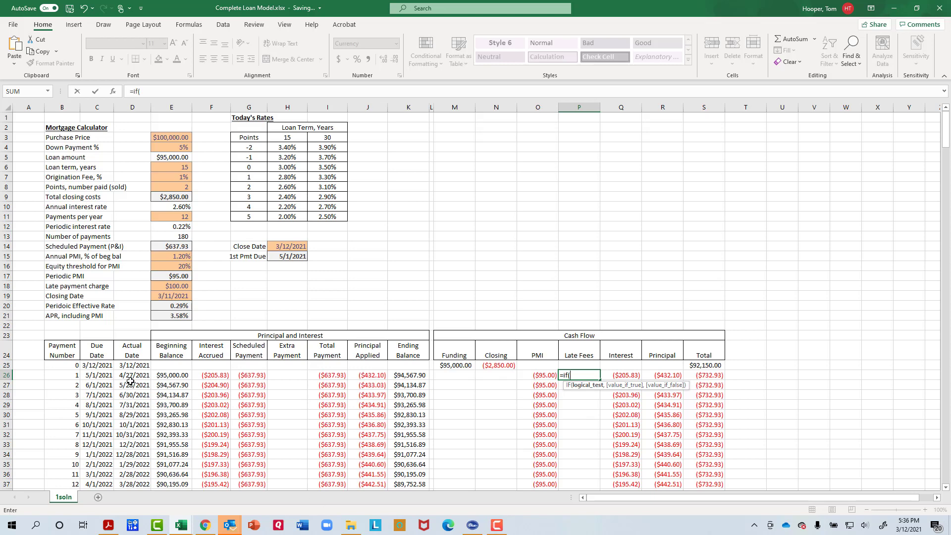
left_click(134, 375)
type("<")
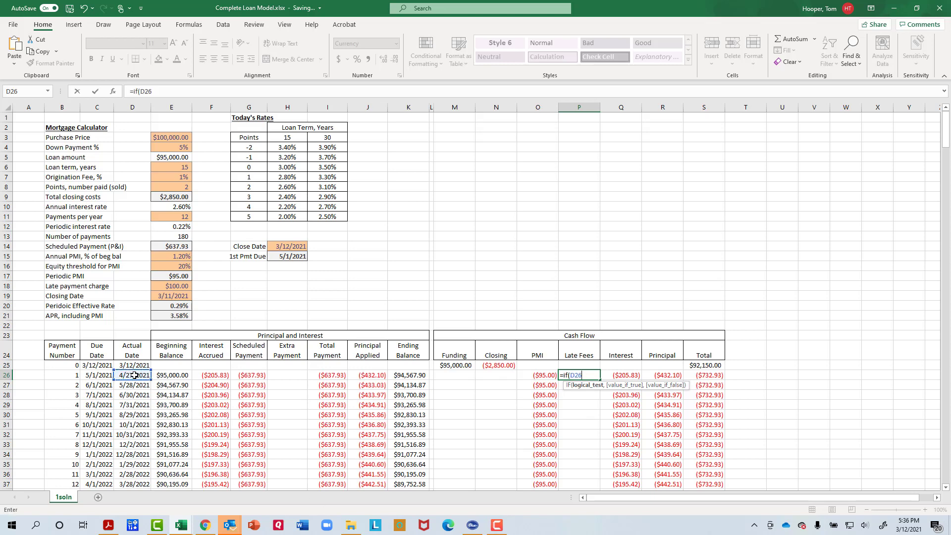
left_click(97, 375)
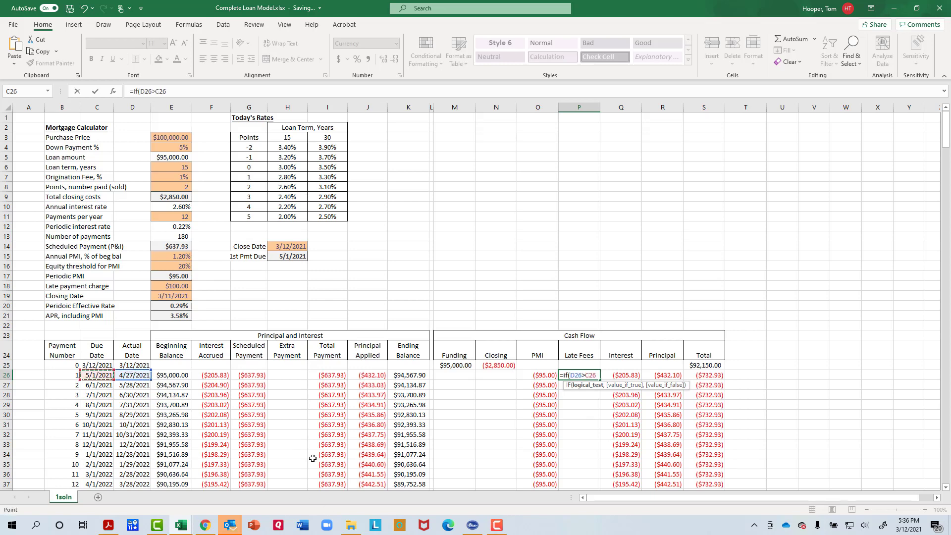
type(",-")
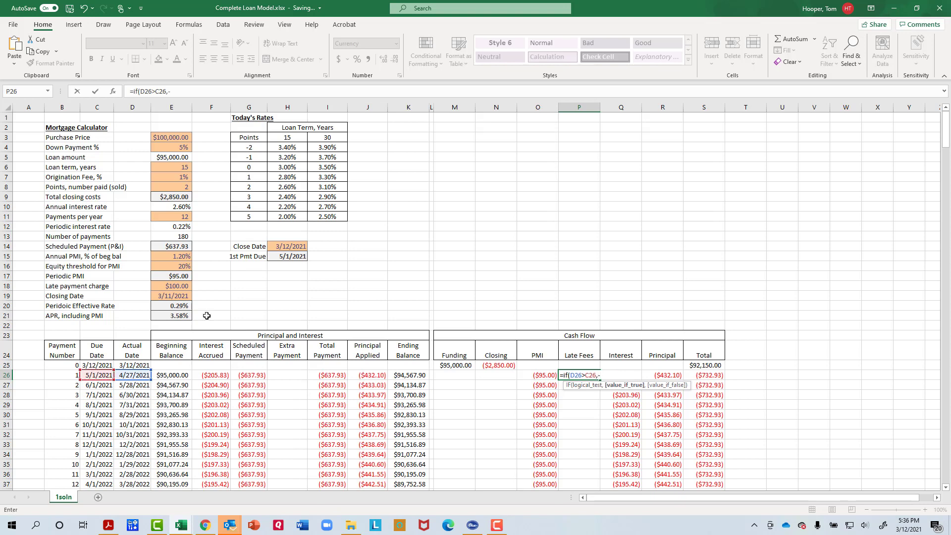
left_click(172, 286)
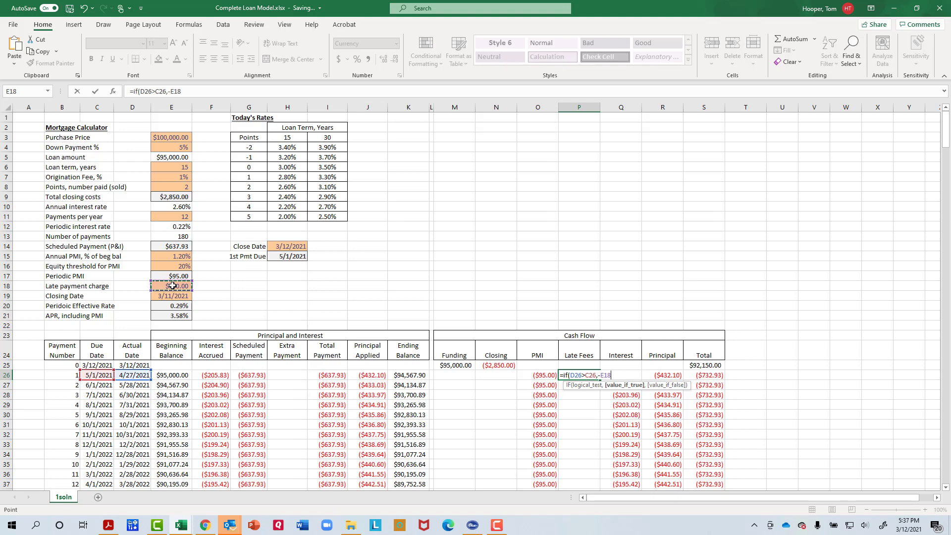
type(",0")
key("ctrl+Return")
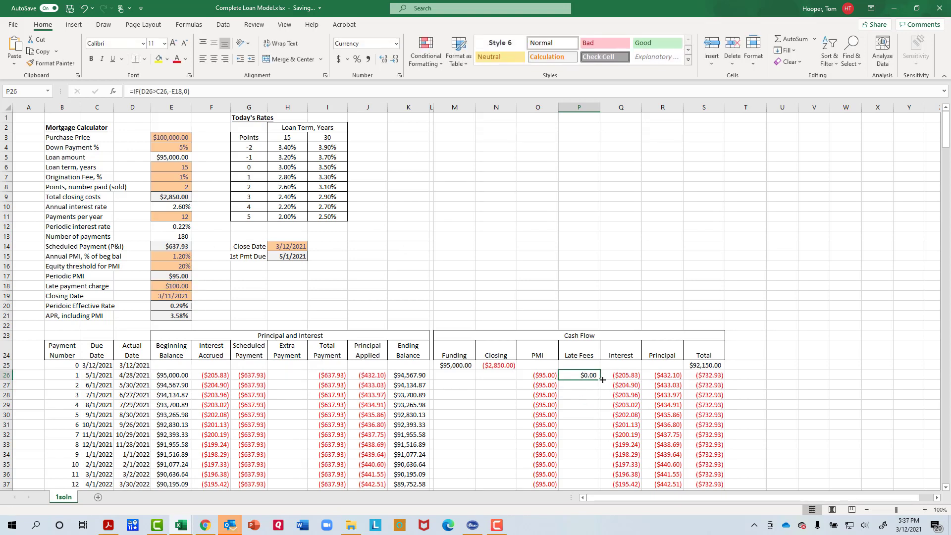
double_click(601, 379)
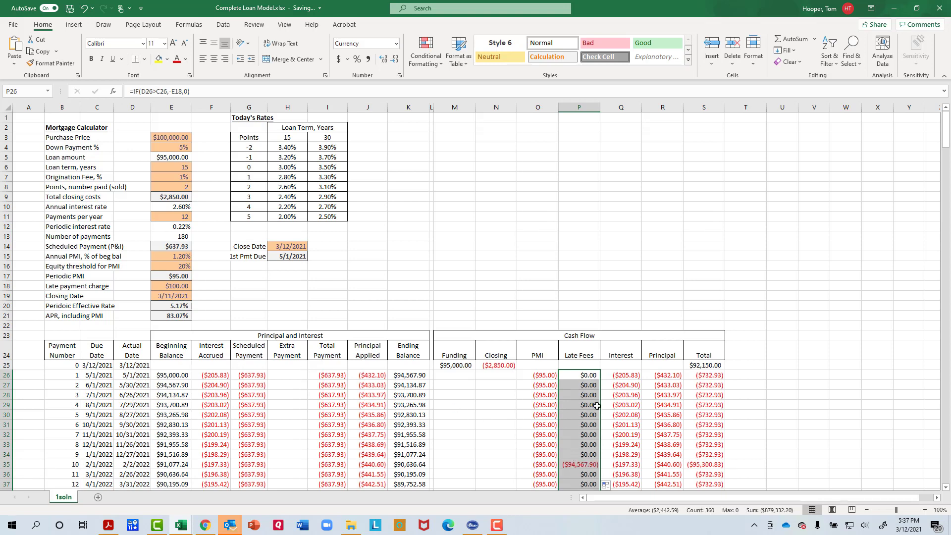
- Make the late payment charge reference in P26 absolute as $E$18 and refill the formula down the Late Fees column
double_click(588, 376)
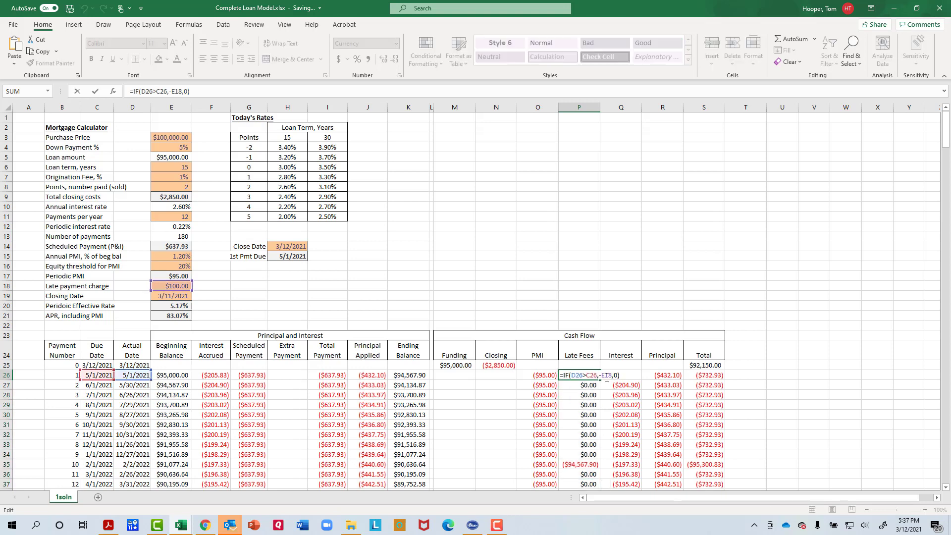
left_click(607, 377)
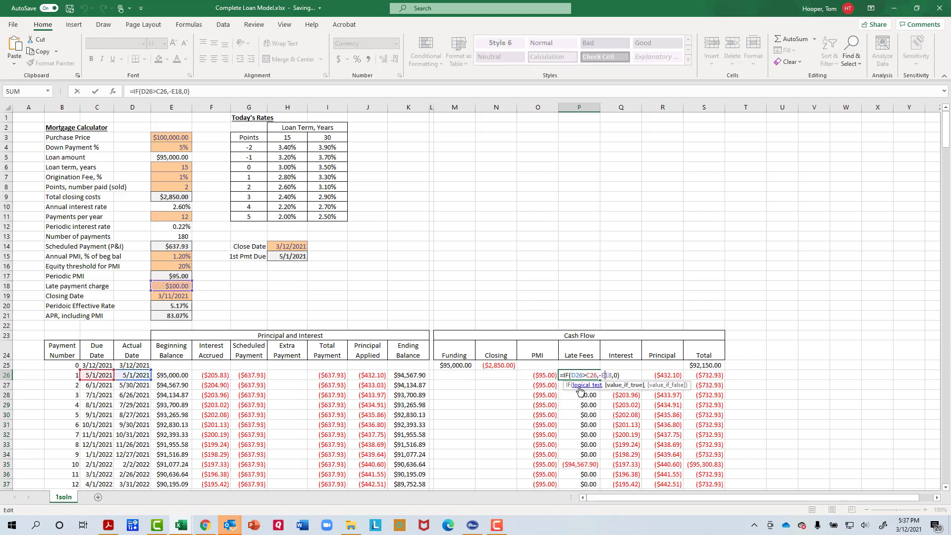
key("F4")
key("ctrl+Return")
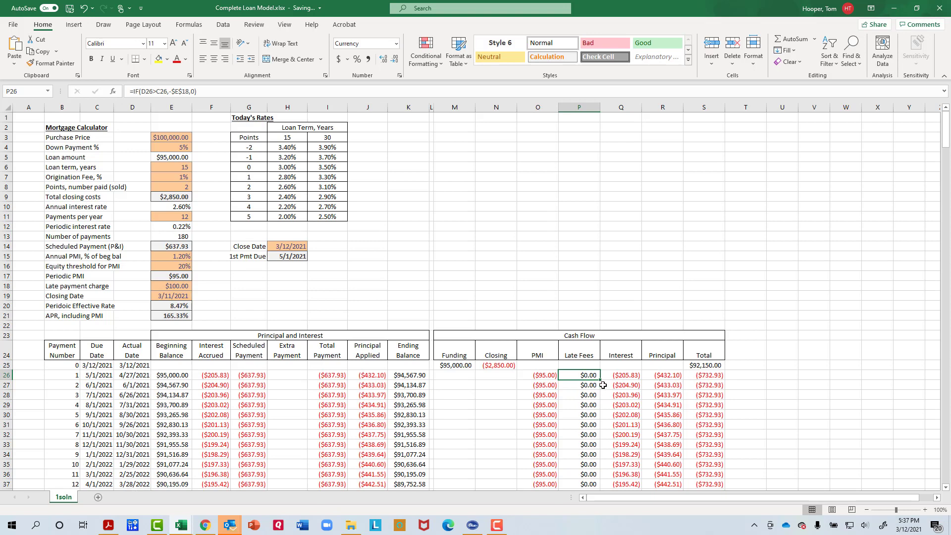
double_click(599, 380)
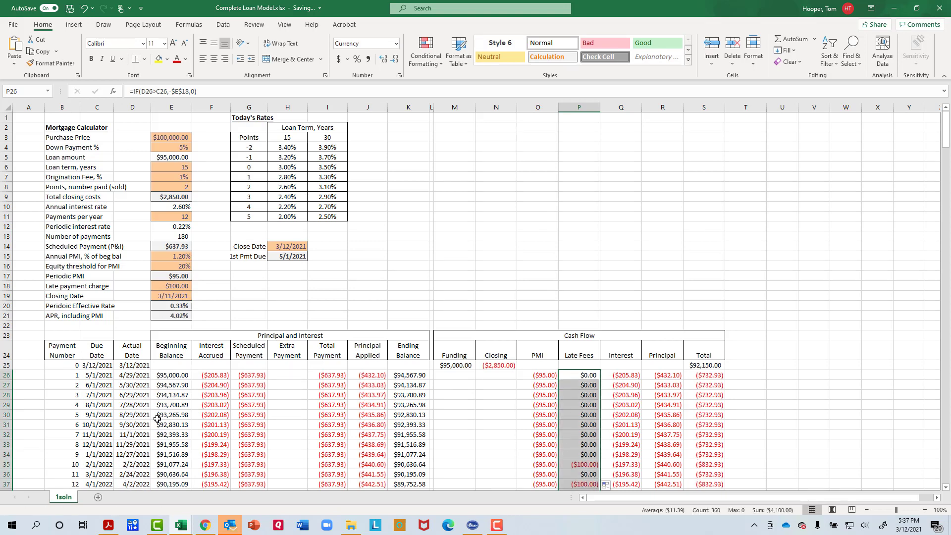
- Replace the Actual Date formulas from D25 through payment 360 with their values, pasting values only over the same cells
left_click(136, 367)
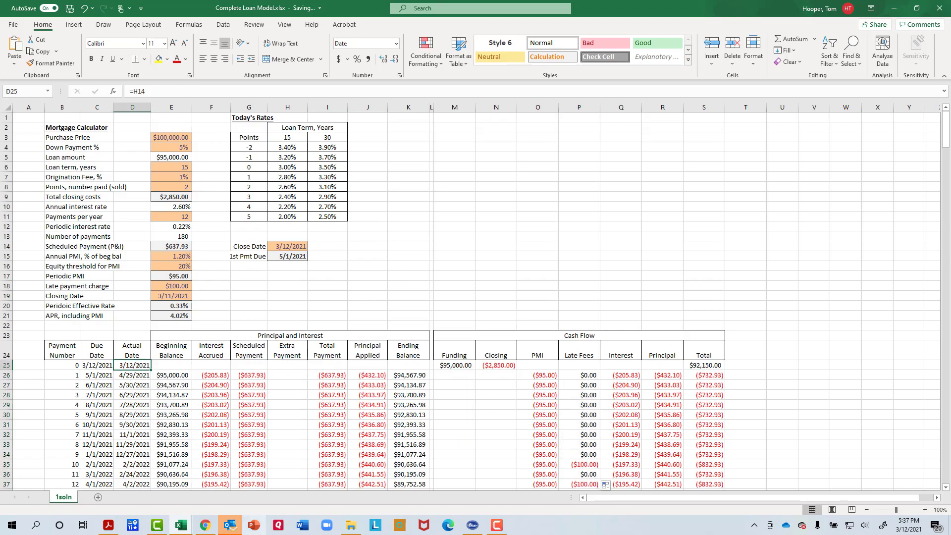
key("ctrl+shift+Down")
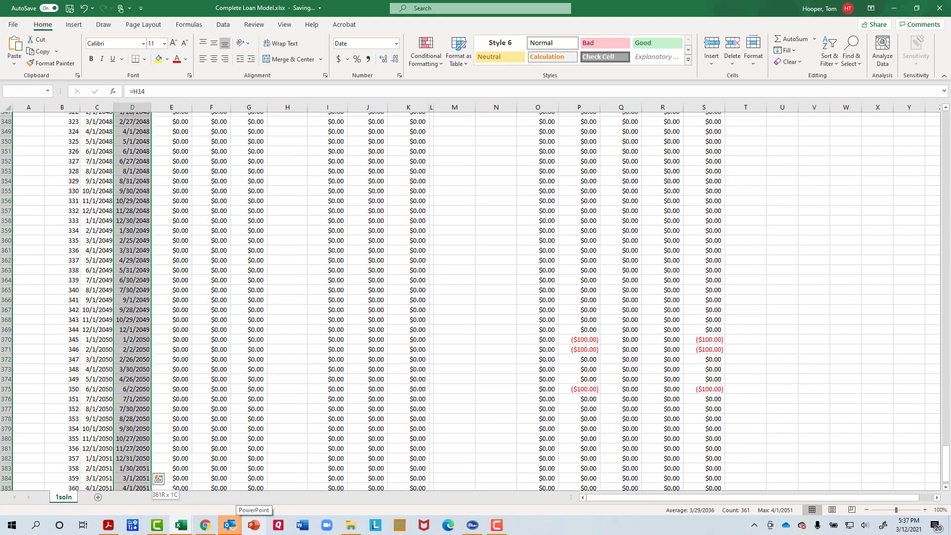
key("ctrl+c")
key("ctrl+alt+v")
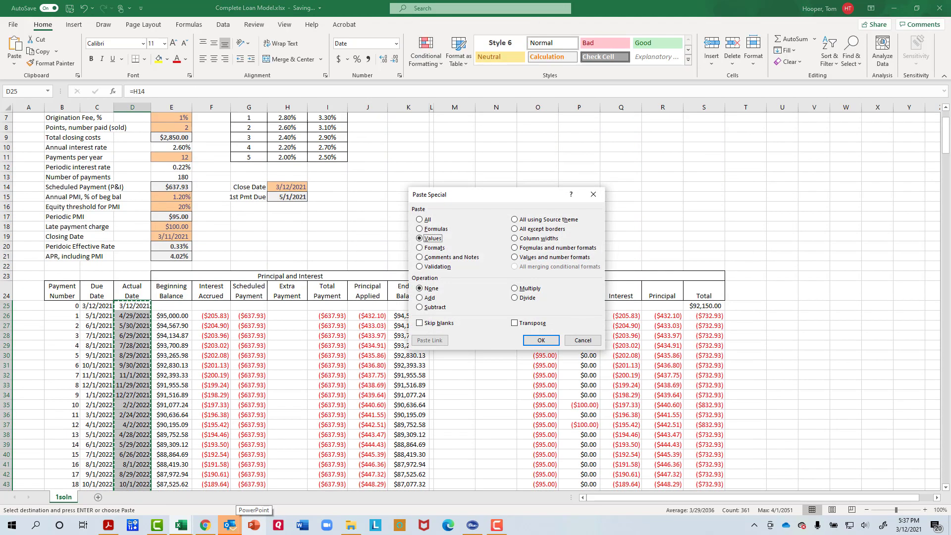
key("v")
key("Return")
key("Down")
key("Down")
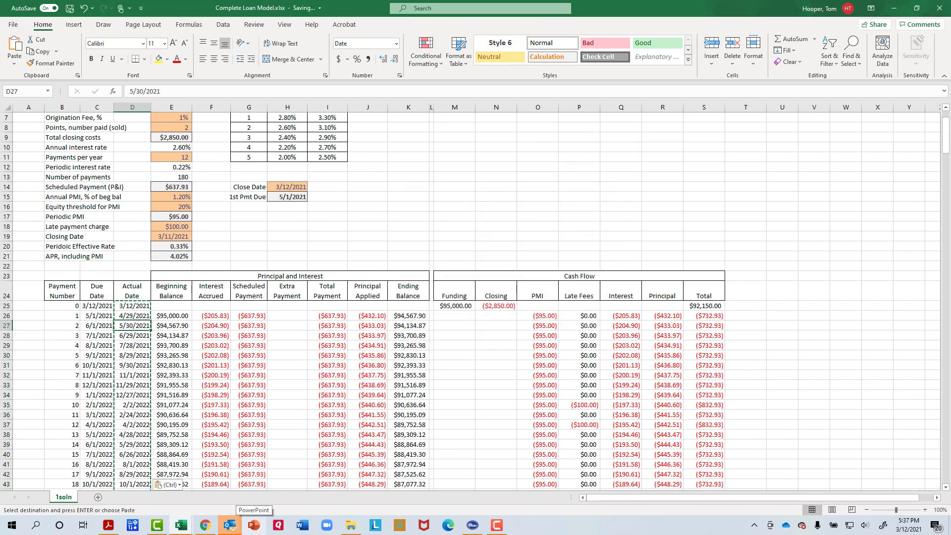
- Examine the Late Fees column through the payoff years, comparing charged rows such as payments 10 and 12 with their due and actual dates
key("Escape")
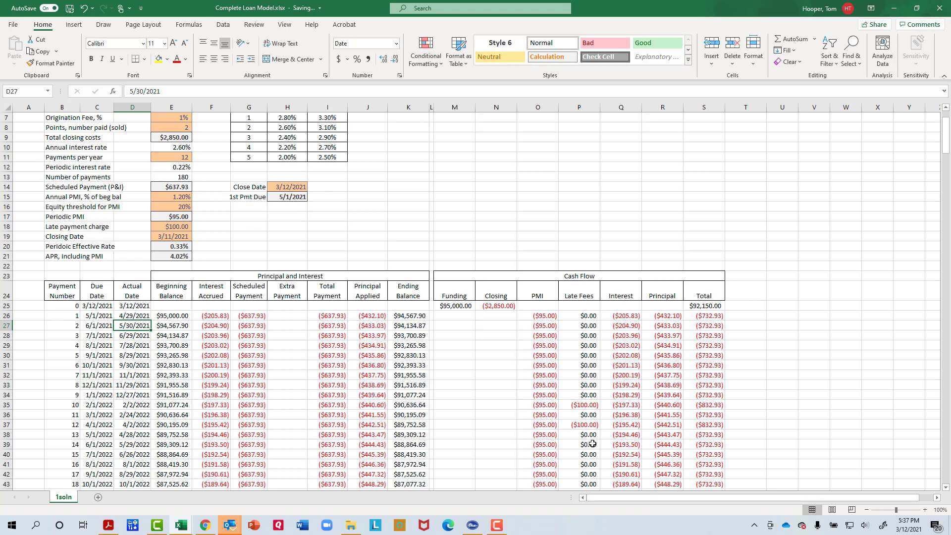
left_click(588, 407)
left_click(135, 406)
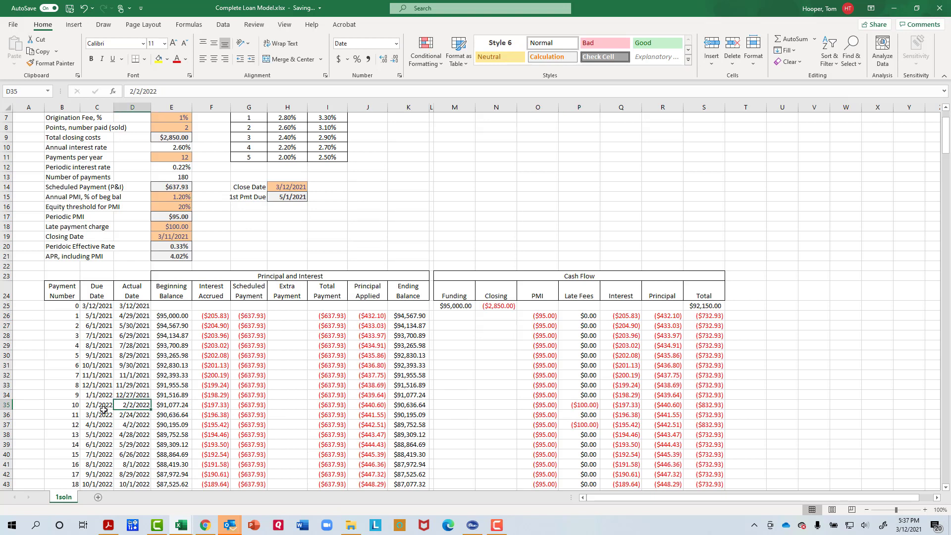
left_click(103, 412)
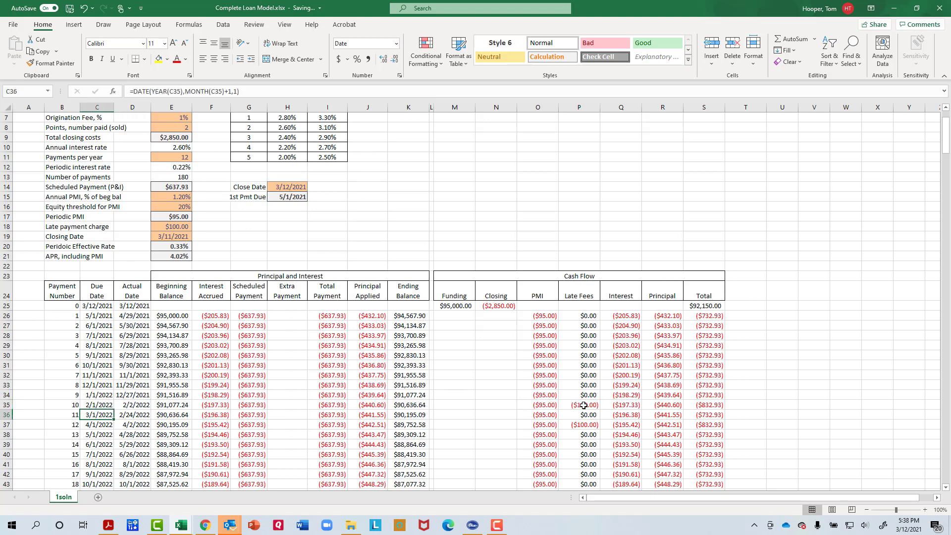
left_click(581, 425)
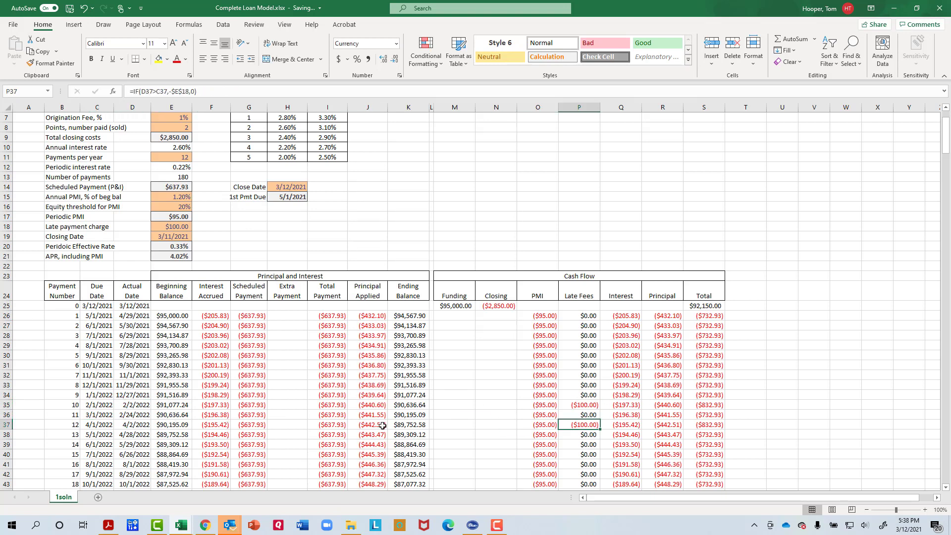
scroll(715, 362, "down", 11)
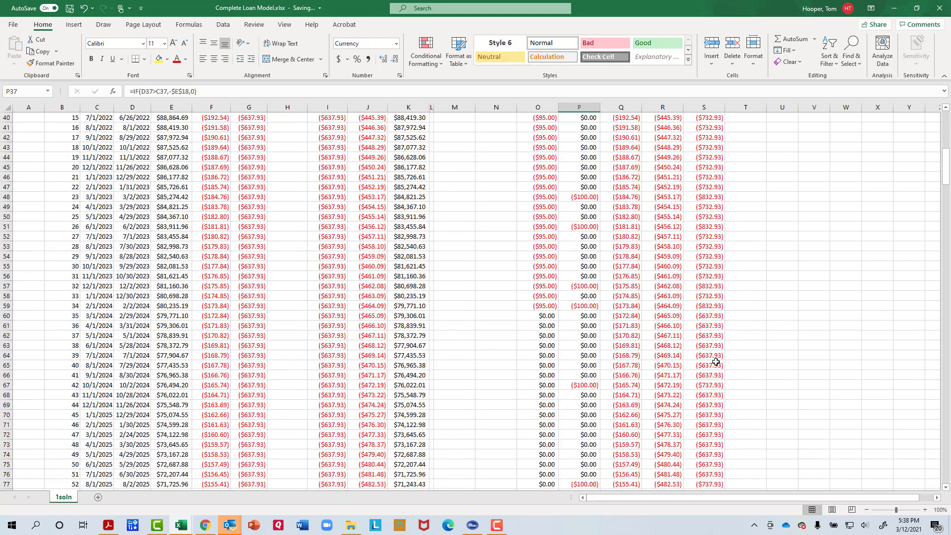
scroll(716, 362, "down", 20)
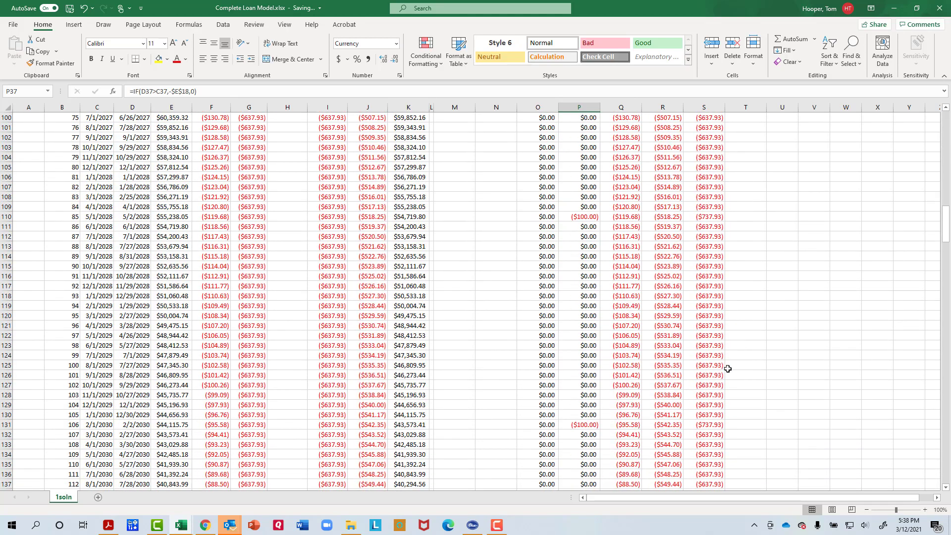
scroll(727, 369, "down", 18)
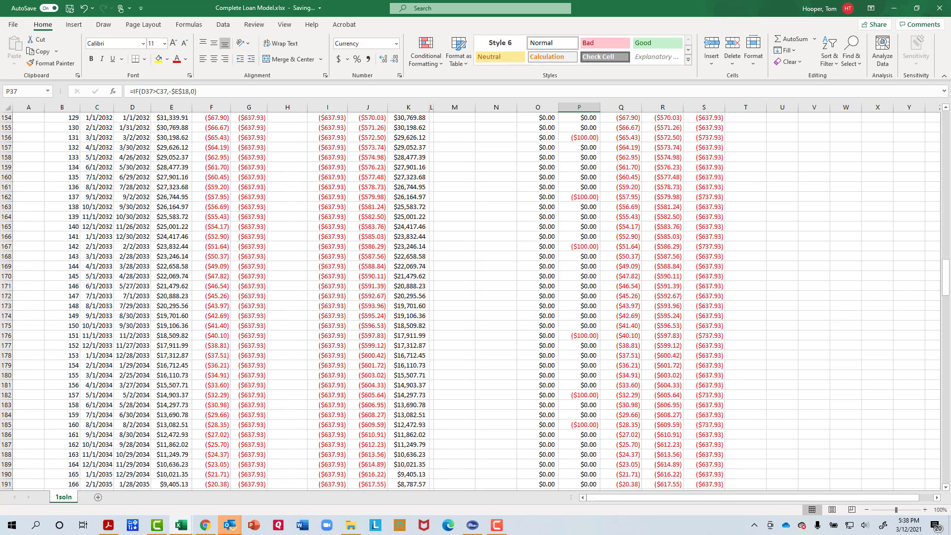
left_click_drag(945, 283, 947, 115)
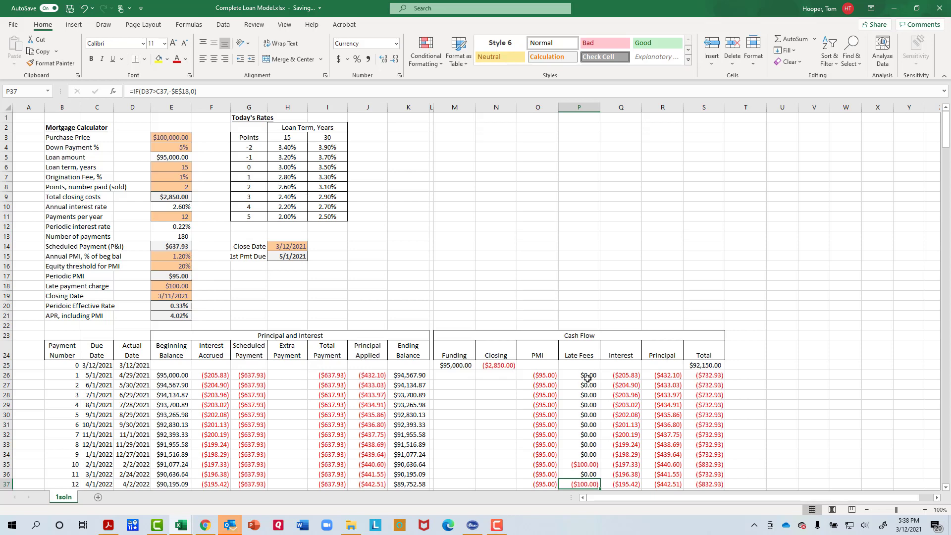
left_click(587, 465)
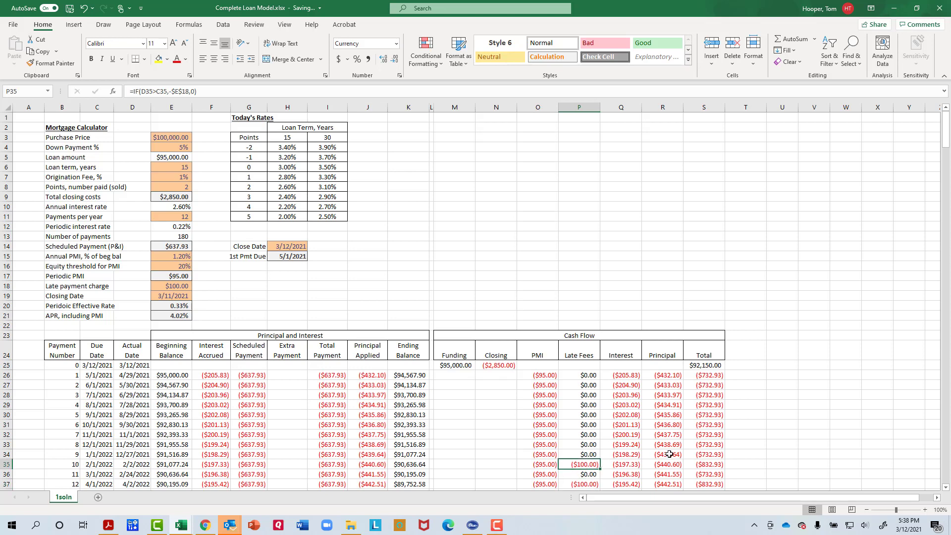
left_click(711, 366)
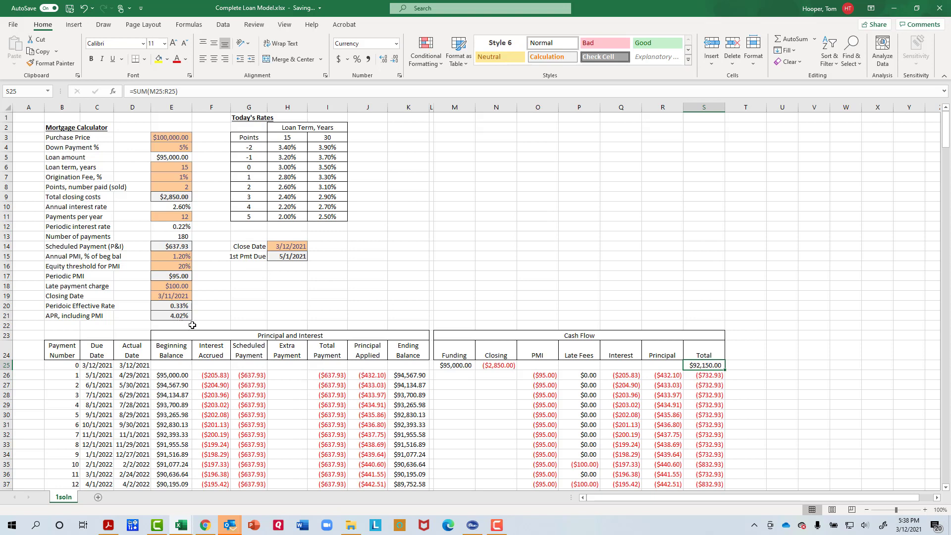
left_click(139, 375)
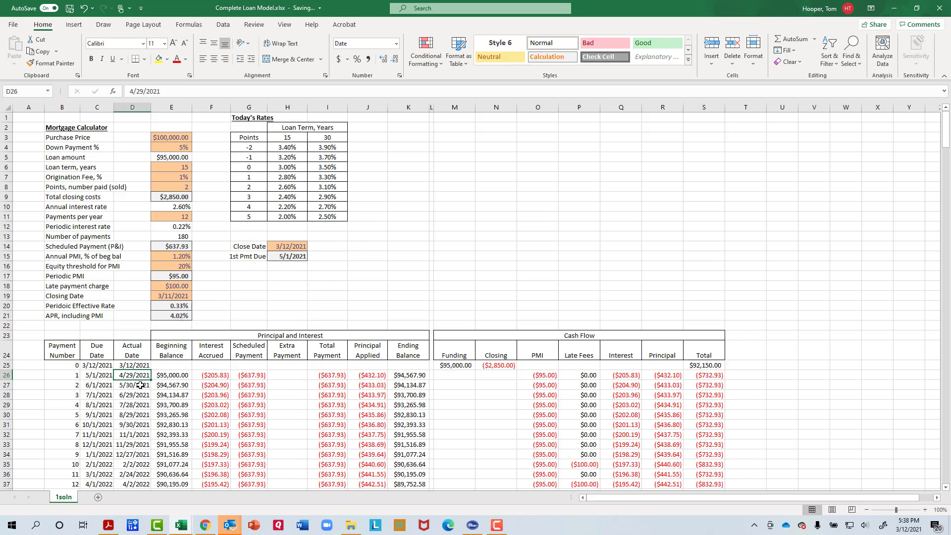
left_click(137, 386)
- Try a late payment charge of 0 in E18 to see its effect on the APR, and undo the change
left_click(176, 286)
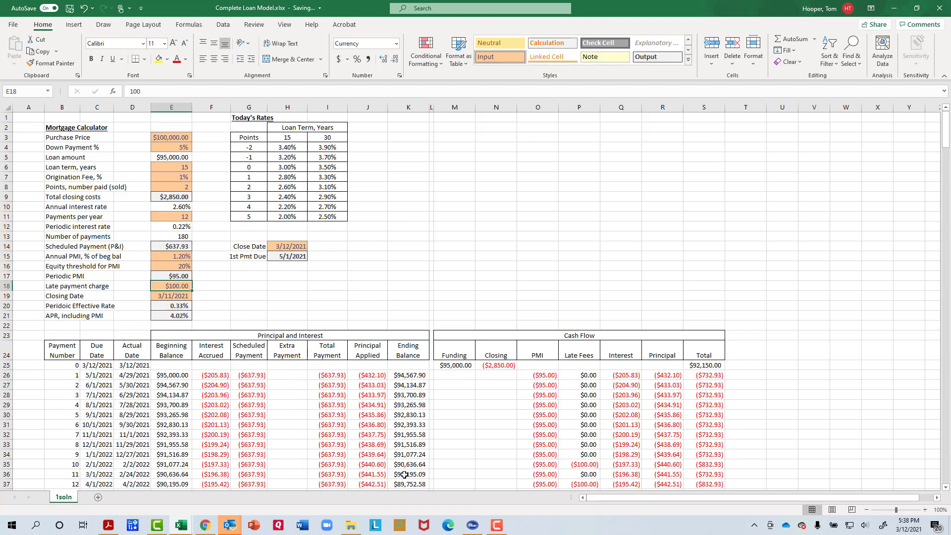
type("0")
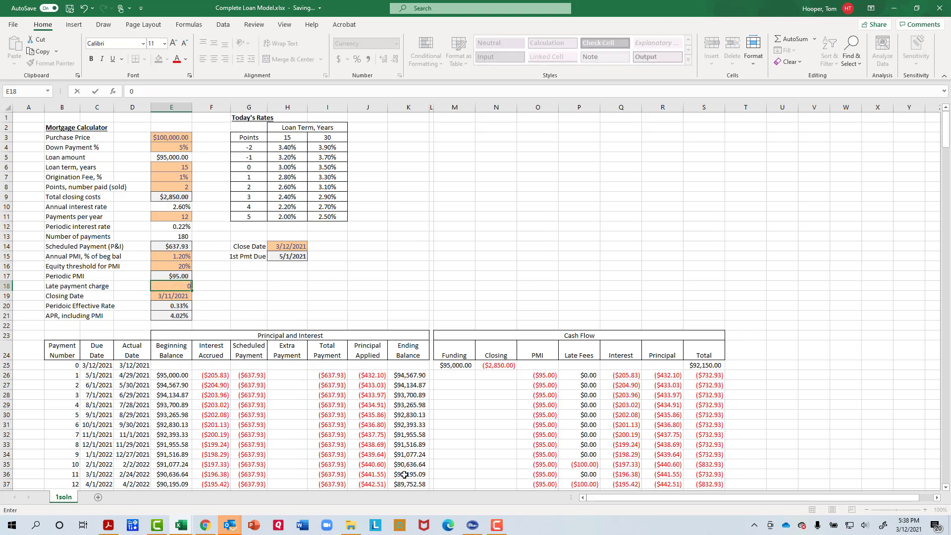
key("Return")
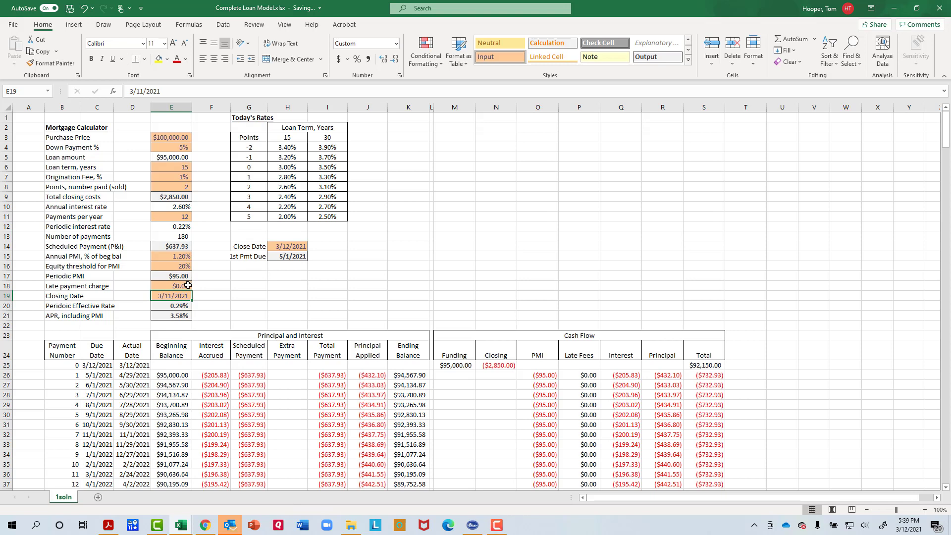
key("ctrl+z")
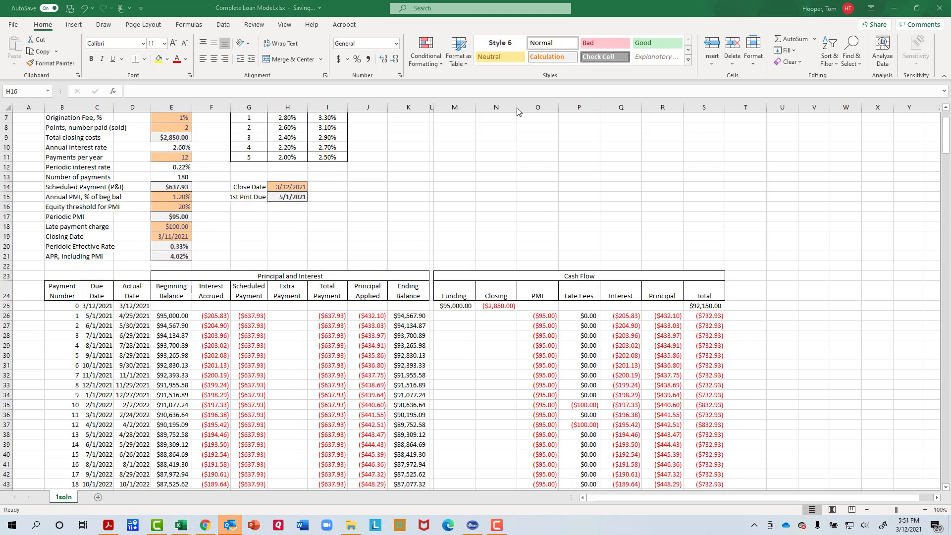
- Enter the label "Dated Cash Flows with IRR function" in Q18 and move it to E22, above the Principal and Interest header
left_click(606, 227)
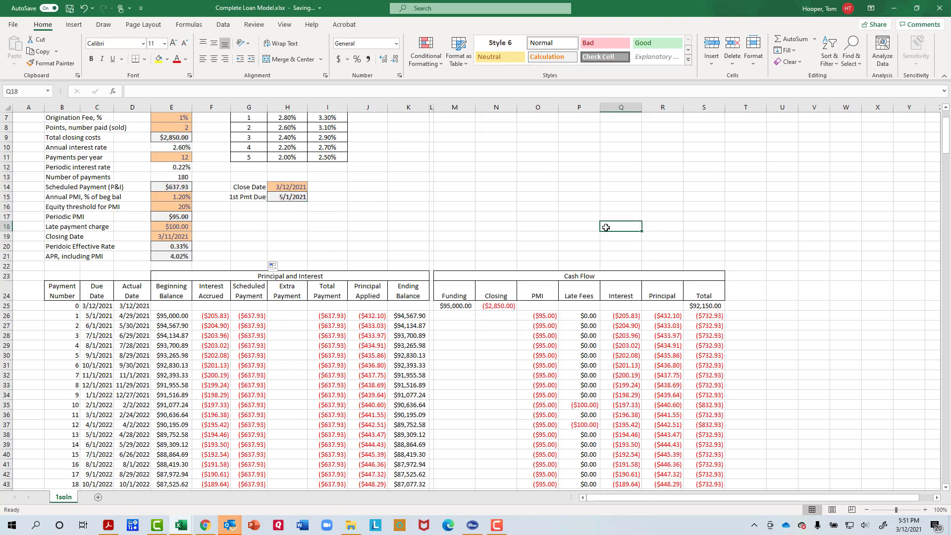
type("Dated")
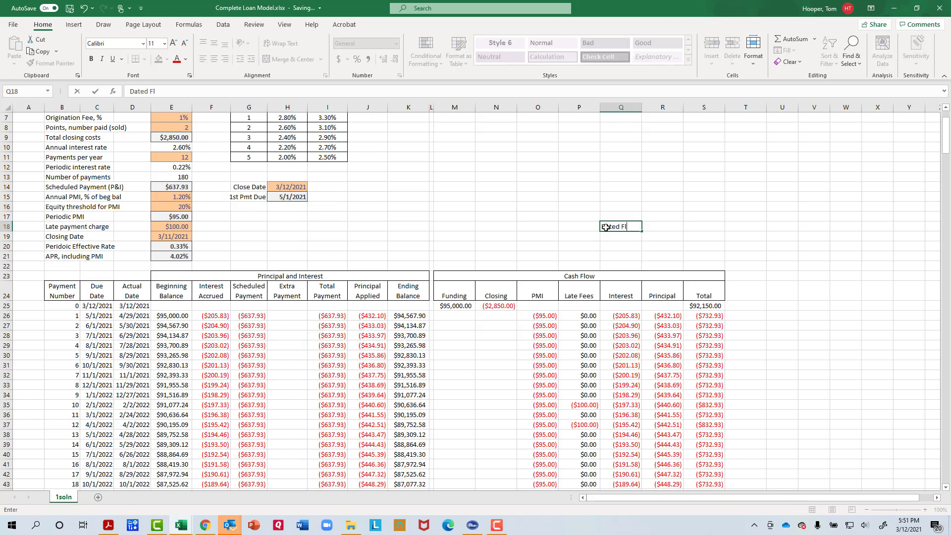
type(" Cash FLows with IRR fu")
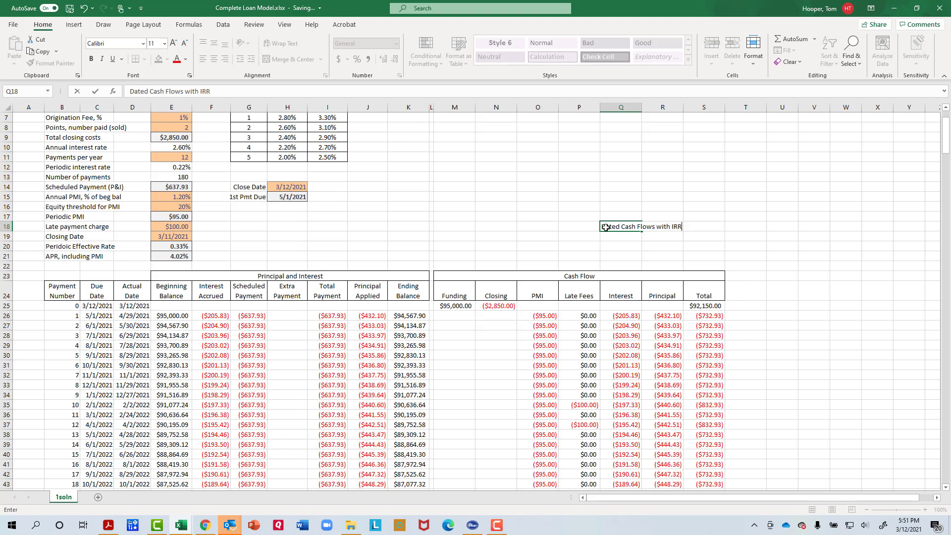
type("nction")
key("Return")
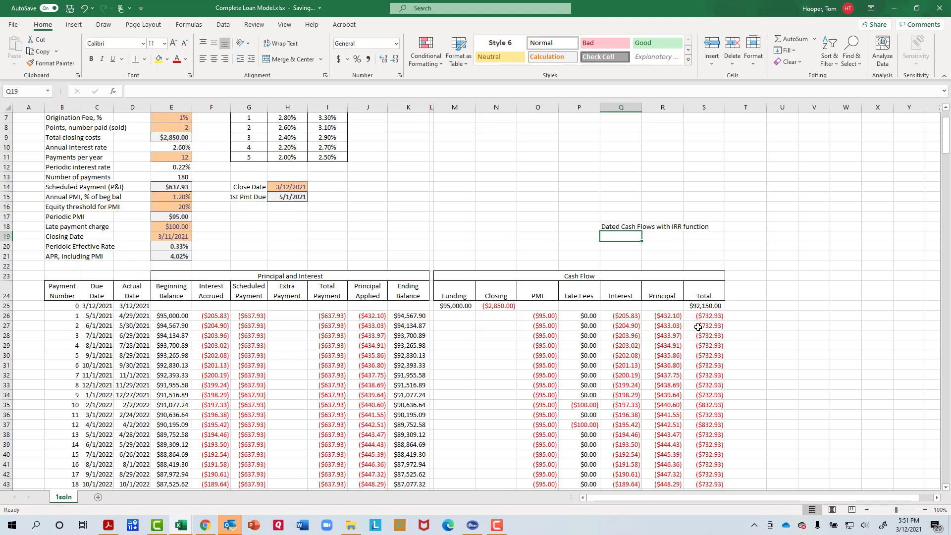
left_click(611, 227)
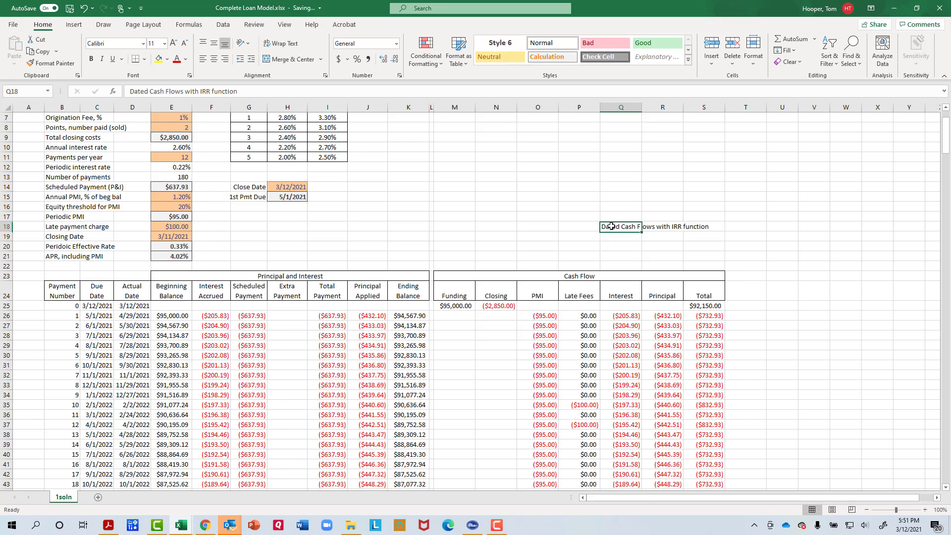
left_click_drag(619, 231, 180, 273)
- Enter =XIRR(S25:S385,D25:D385) in D22 to compute the return on the total cash flows by actual payment date
left_click(129, 265)
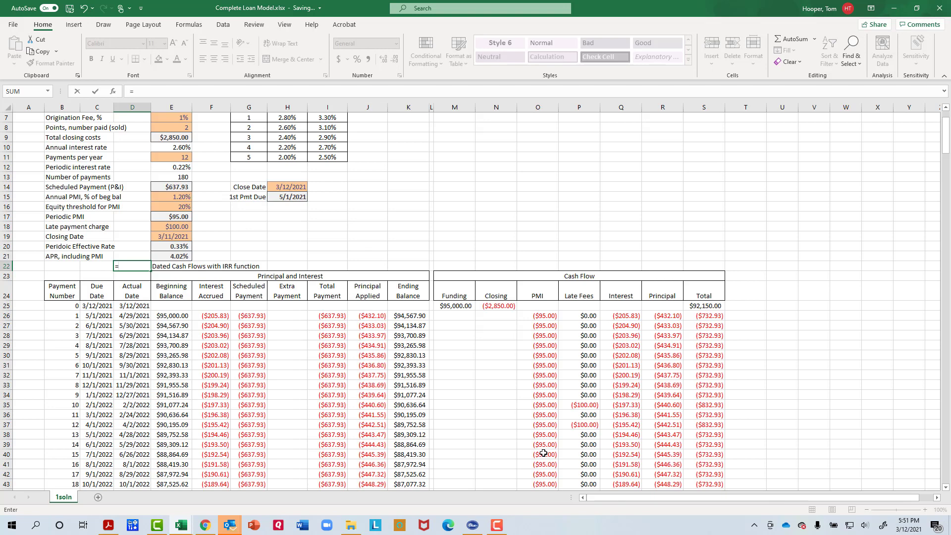
type("=x")
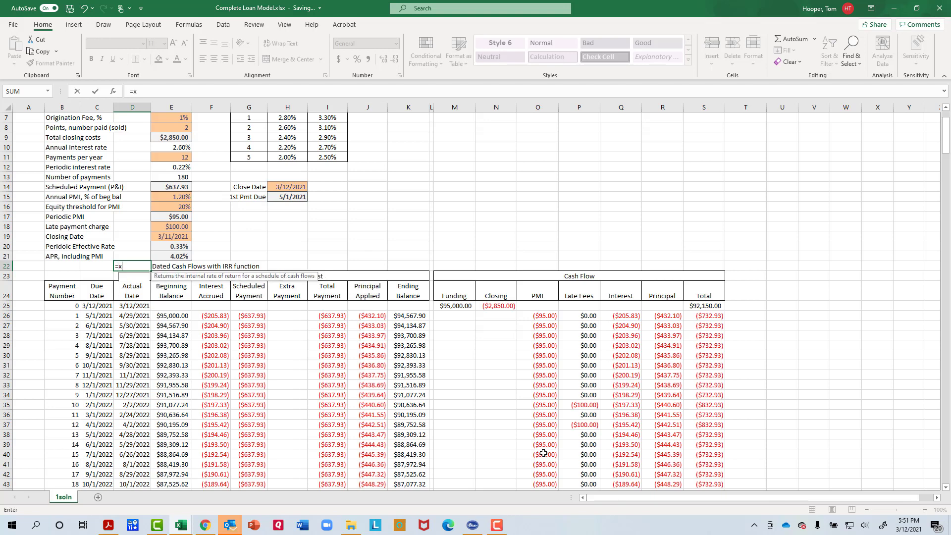
type("irr(")
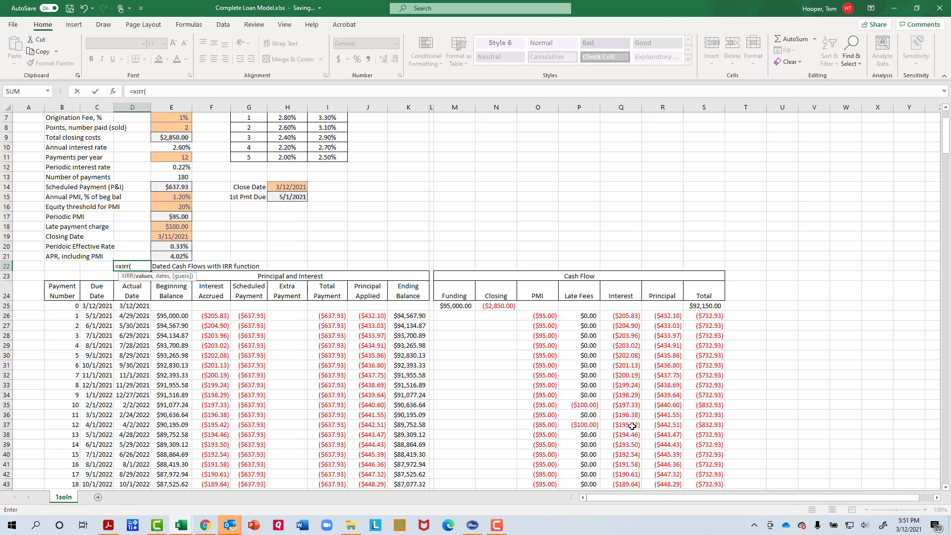
left_click(717, 307)
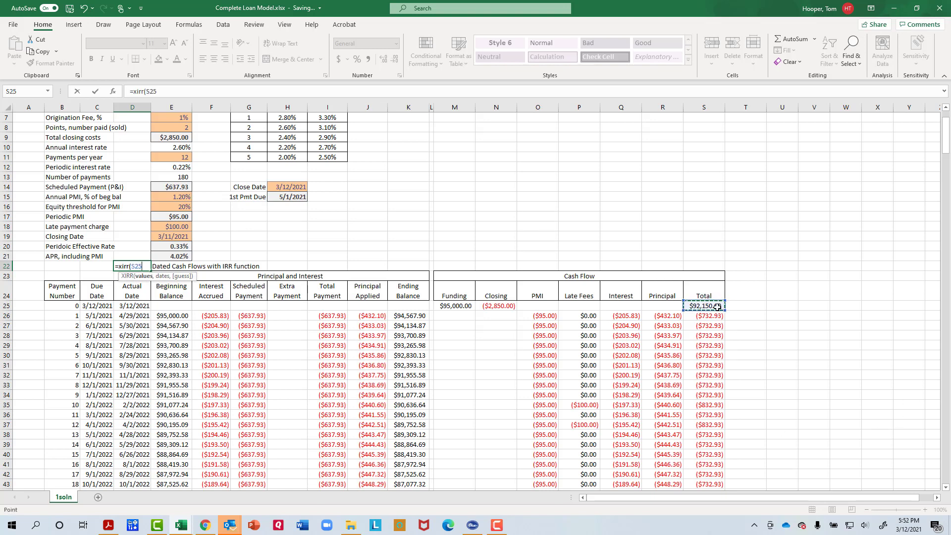
key("ctrl+shift+Down")
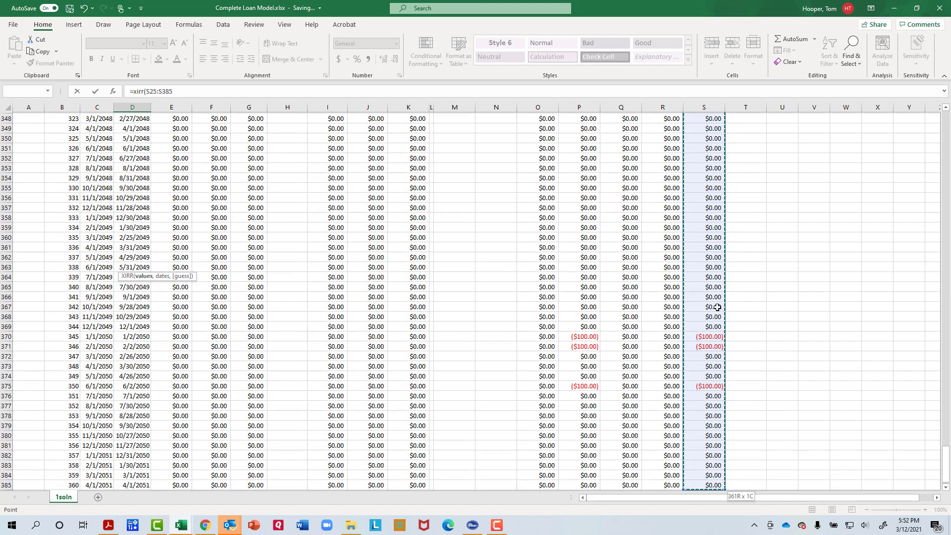
type(",")
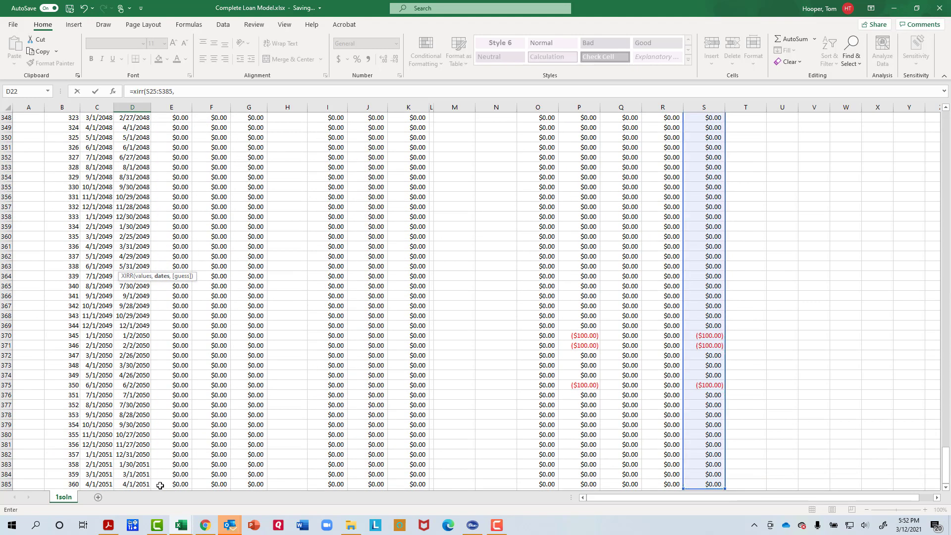
left_click(130, 484)
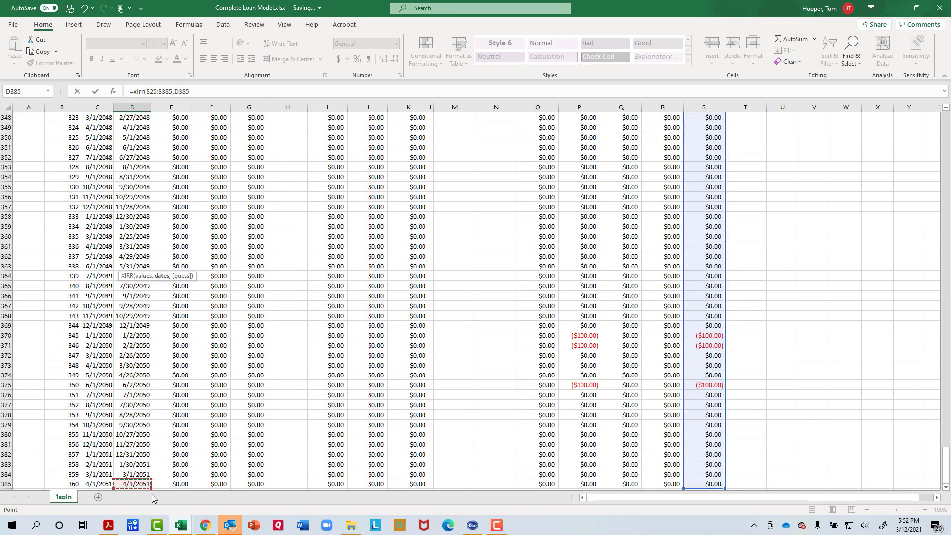
key("ctrl+shift+Up")
key("shift+Down")
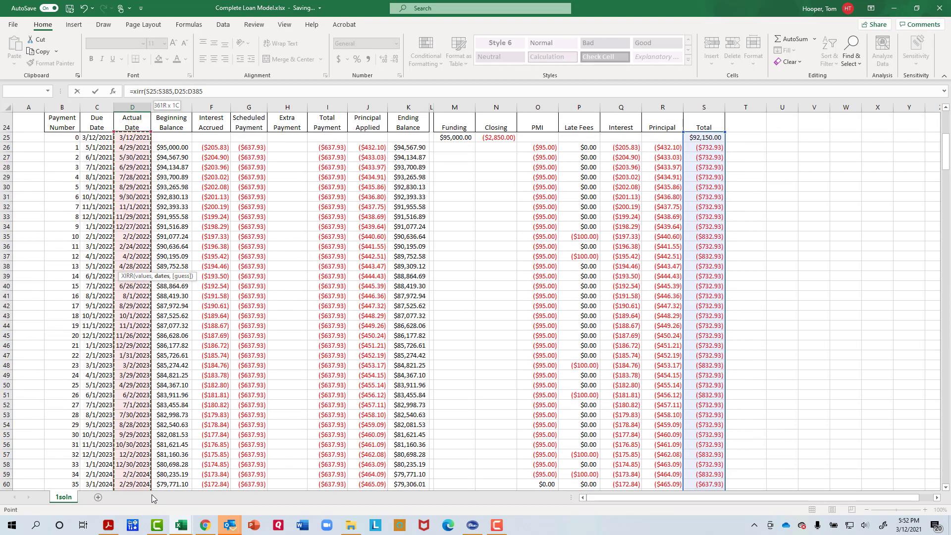
scroll(131, 394, "up", 5)
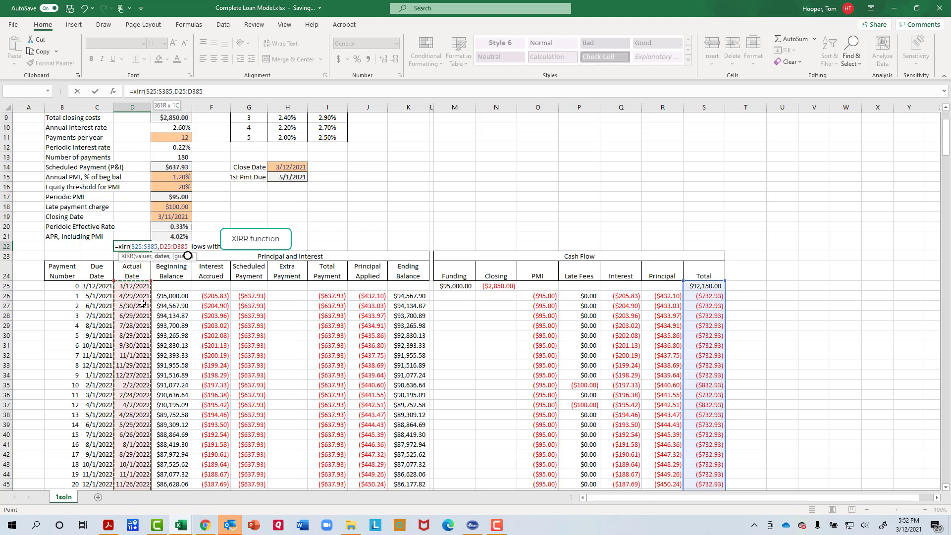
key("Return")
key("Up")
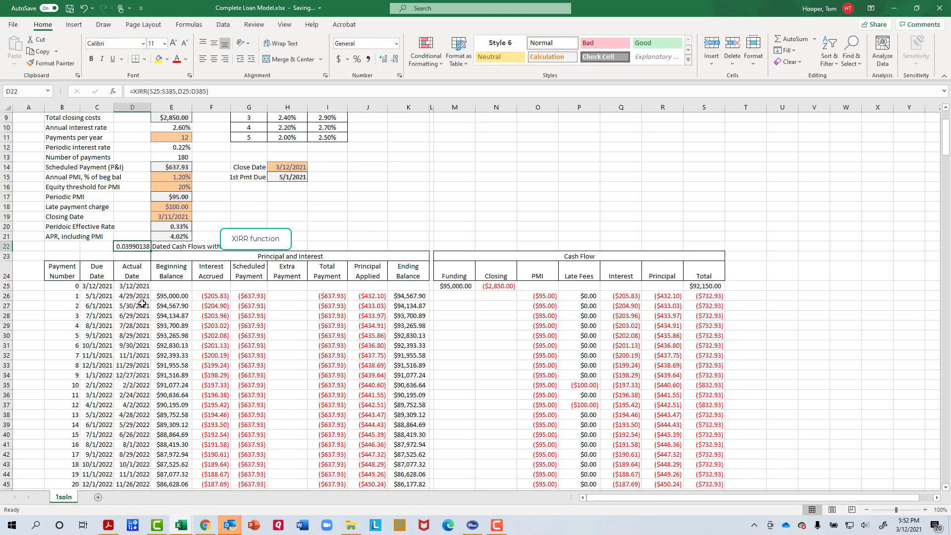
- Format the XIRR result in D22 as a percentage with two decimal places
key("ctrl+shift+5")
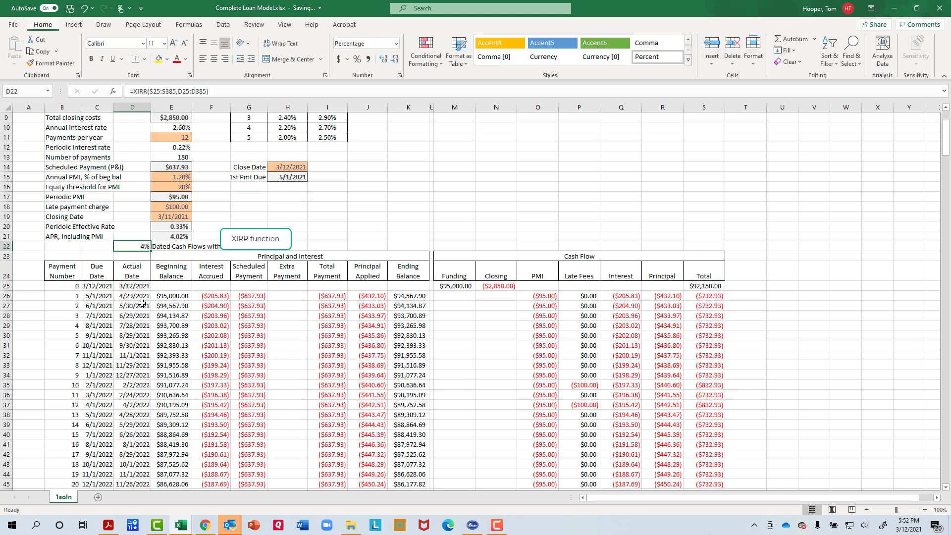
key("alt+h")
key("0")
- Make the cash flow range in the D22 XIRR formula absolute as $S$25:$S$385
double_click(123, 246)
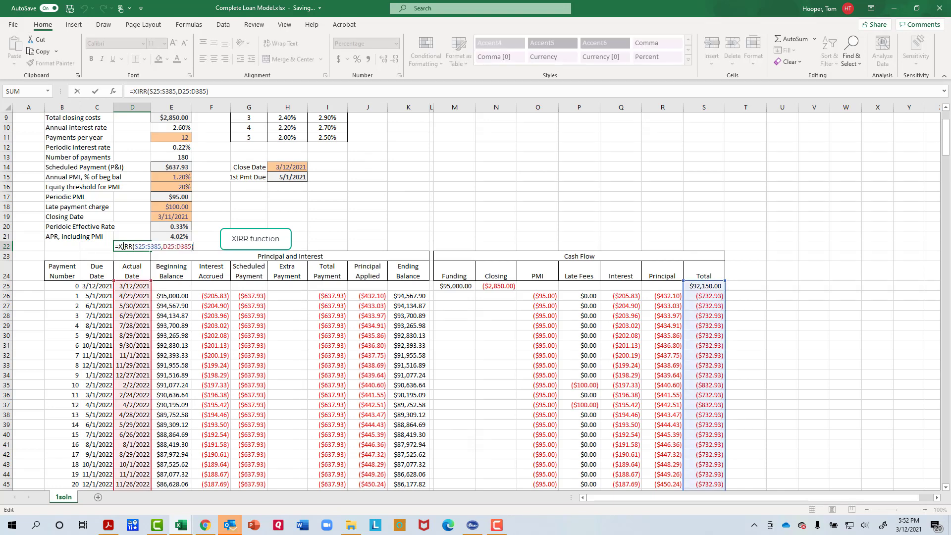
mouse_move(135, 247)
left_mouse_down()
mouse_move(162, 247)
mouse_move(153, 249)
left_mouse_up()
key("F4")
key("ctrl+Return")
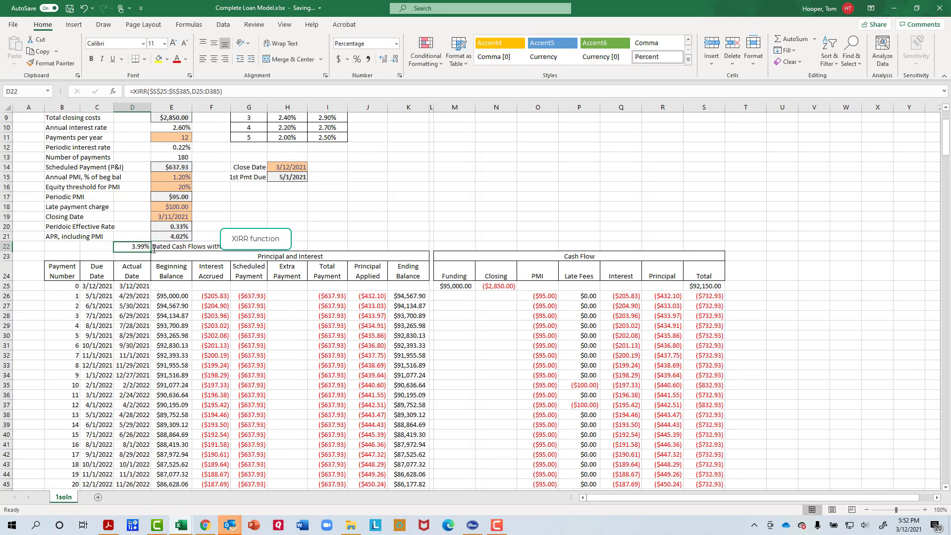
- Copy the XIRR formula from D22 to C22 and check that it uses the due dates in C25:C385
key("ctrl+c")
key("Left")
key("ctrl+v")
key("F2")
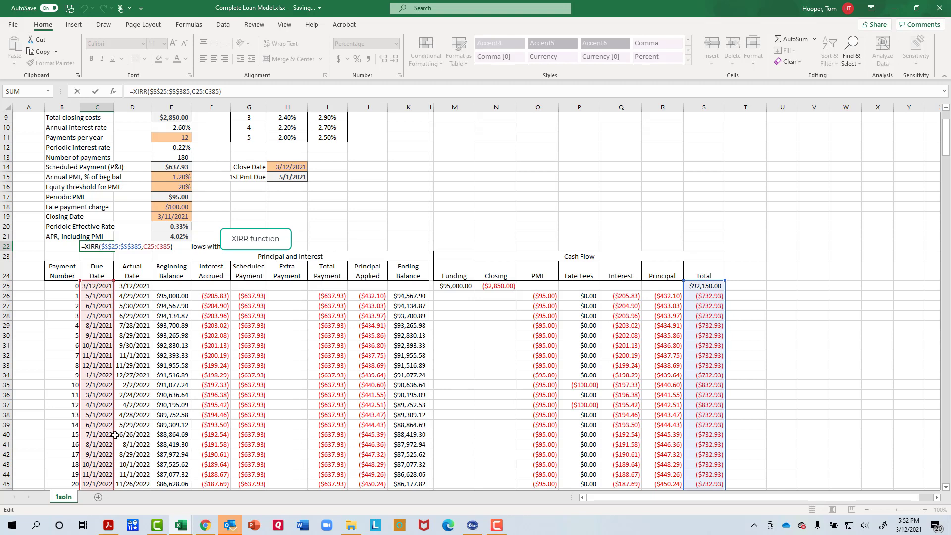
key("ctrl+Return")
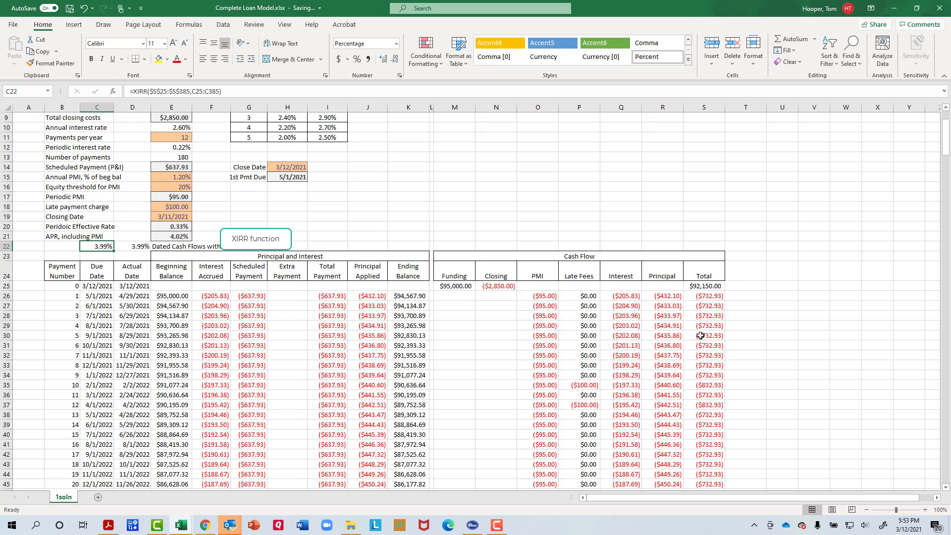
left_click(716, 286)
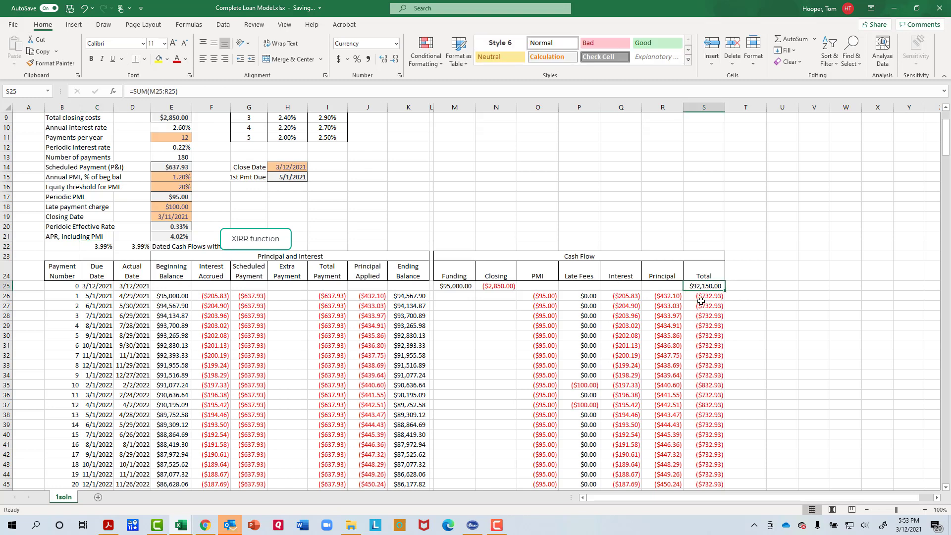
left_click(717, 297)
left_click(716, 286)
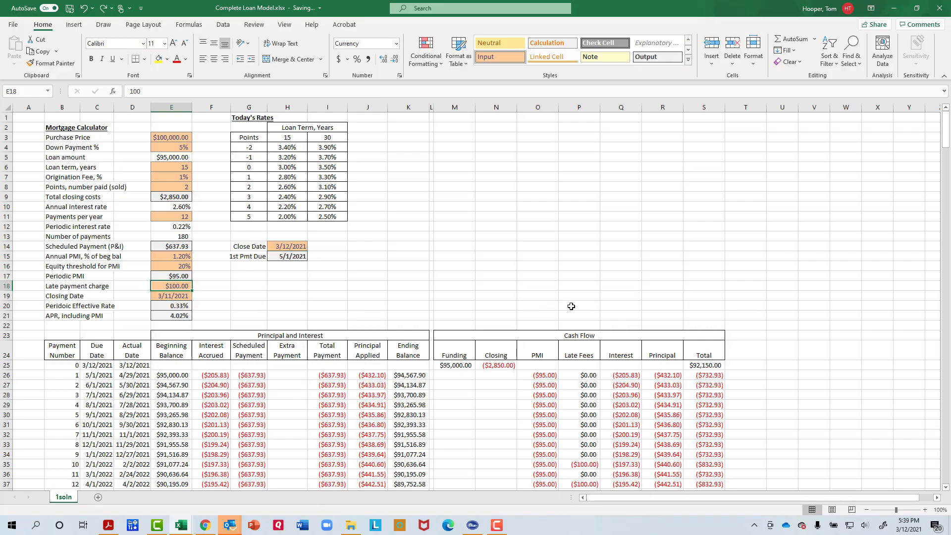
left_click(391, 292)
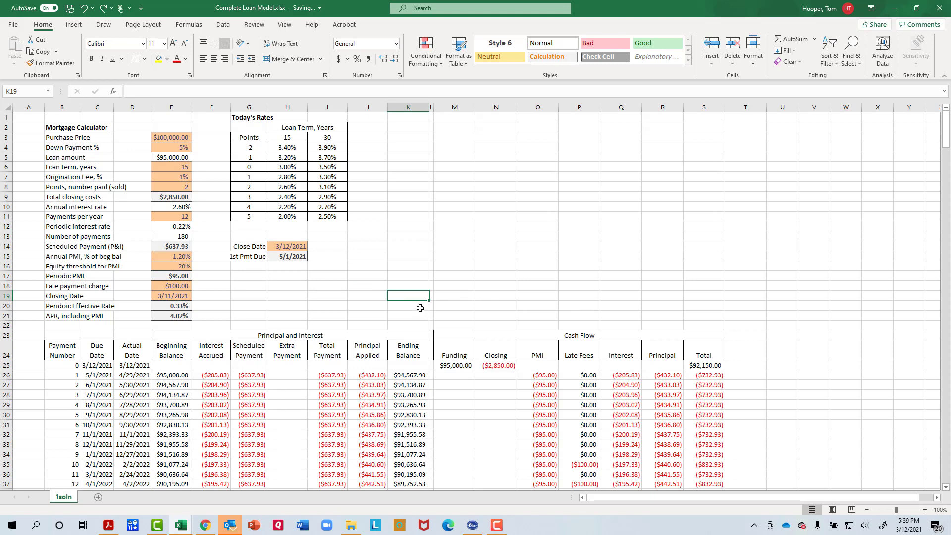